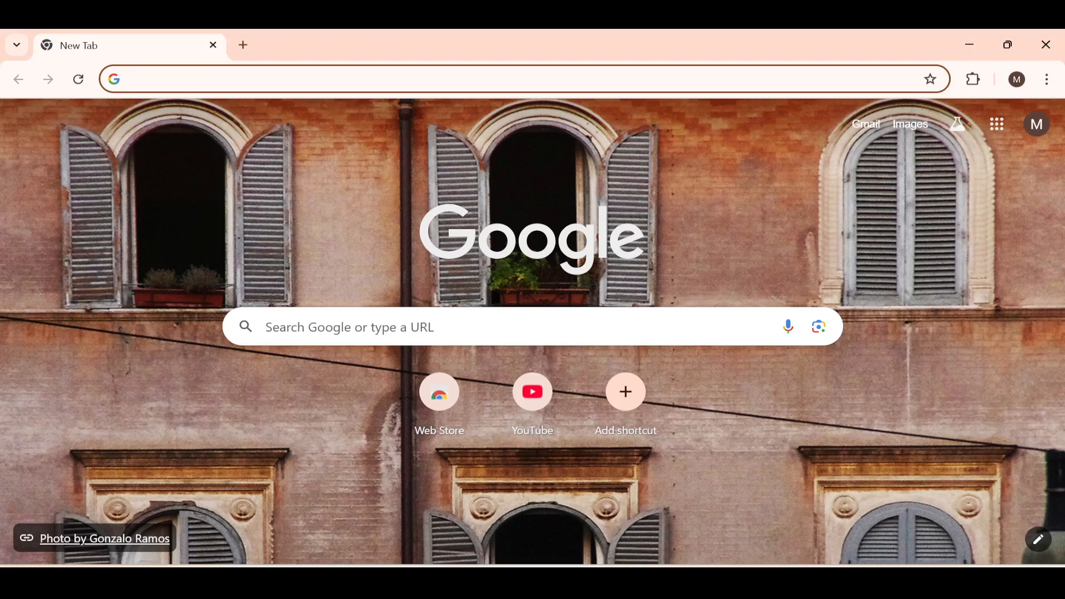
Search Google for "prothom alo" and open the Prothom Alo newspaper website from the results.
type("protho")
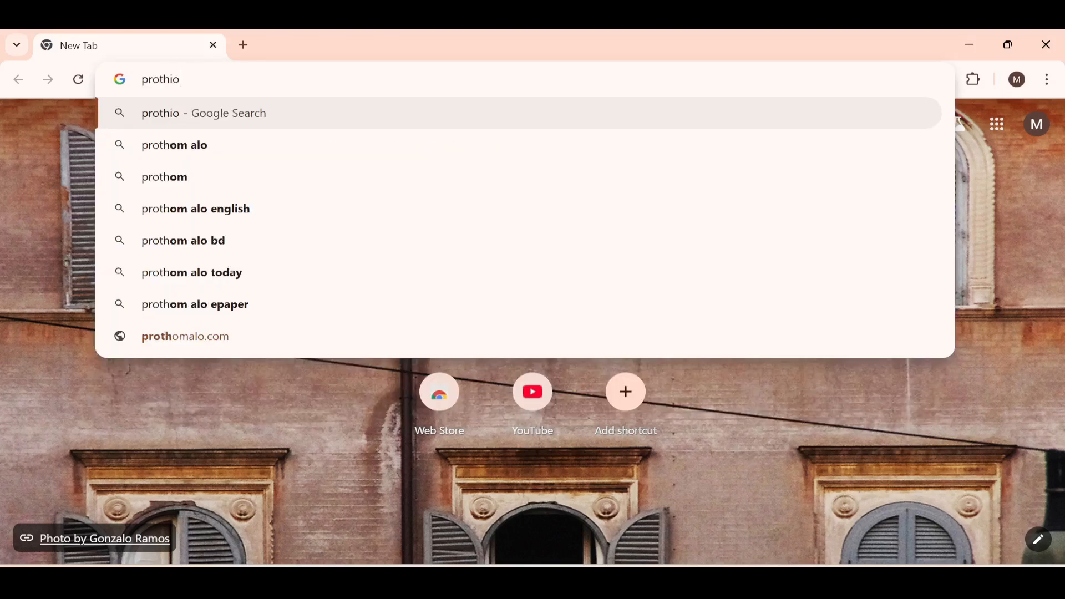
key("BackSpace")
key("BackSpace")
type("hom alo")
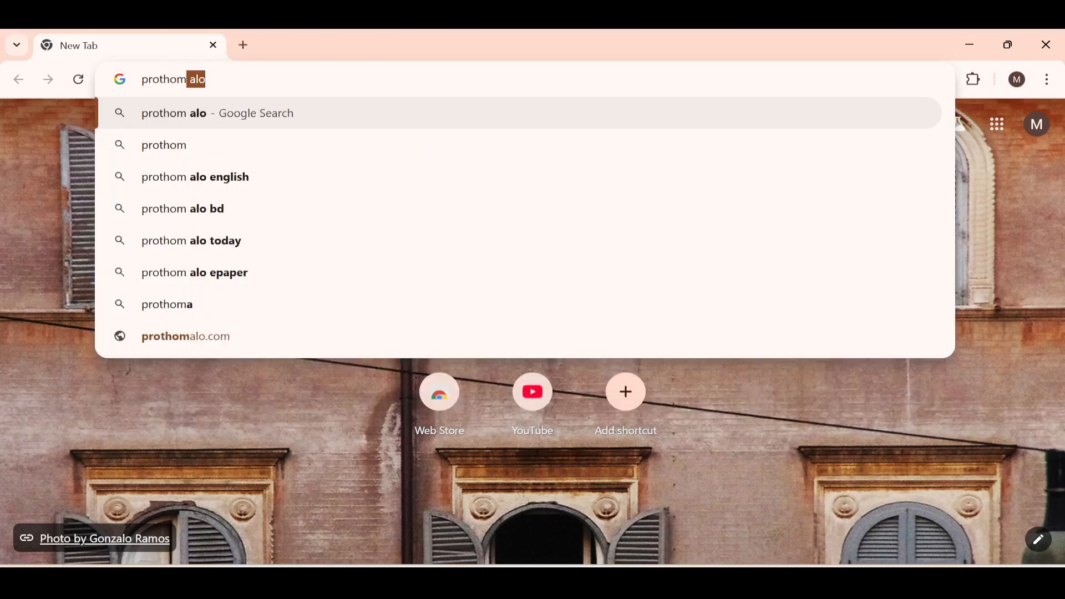
key("Return")
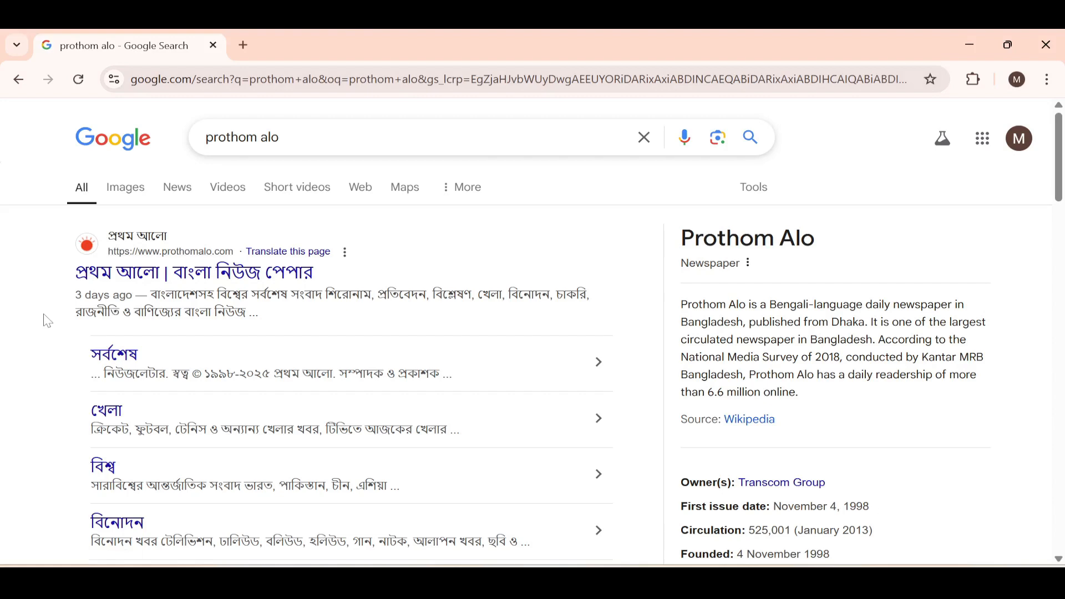
left_click(105, 278)
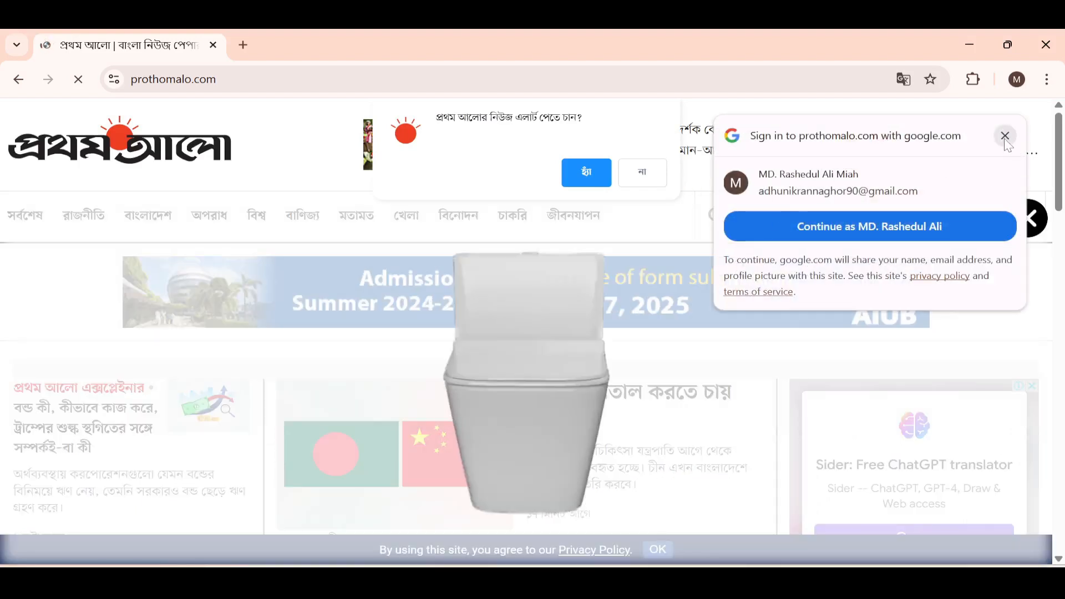
Dismiss the Google sign-in prompt, decline the news alerts, and close the full-page ad and the site's navigation overlay.
left_click(1005, 136)
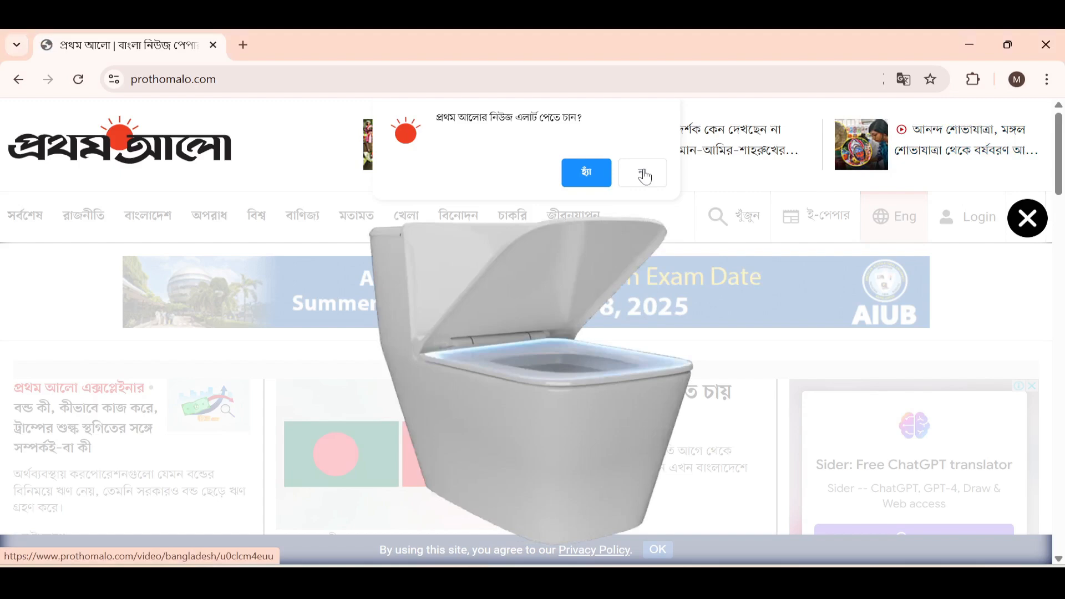
left_click(645, 176)
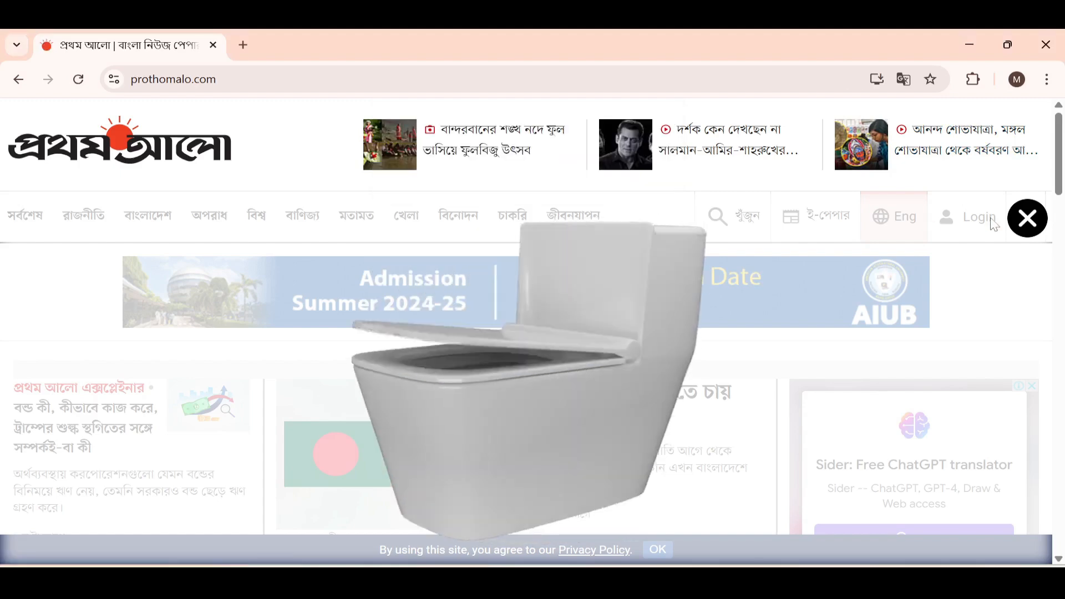
left_click(1027, 219)
scroll(694, 316, "up", 5)
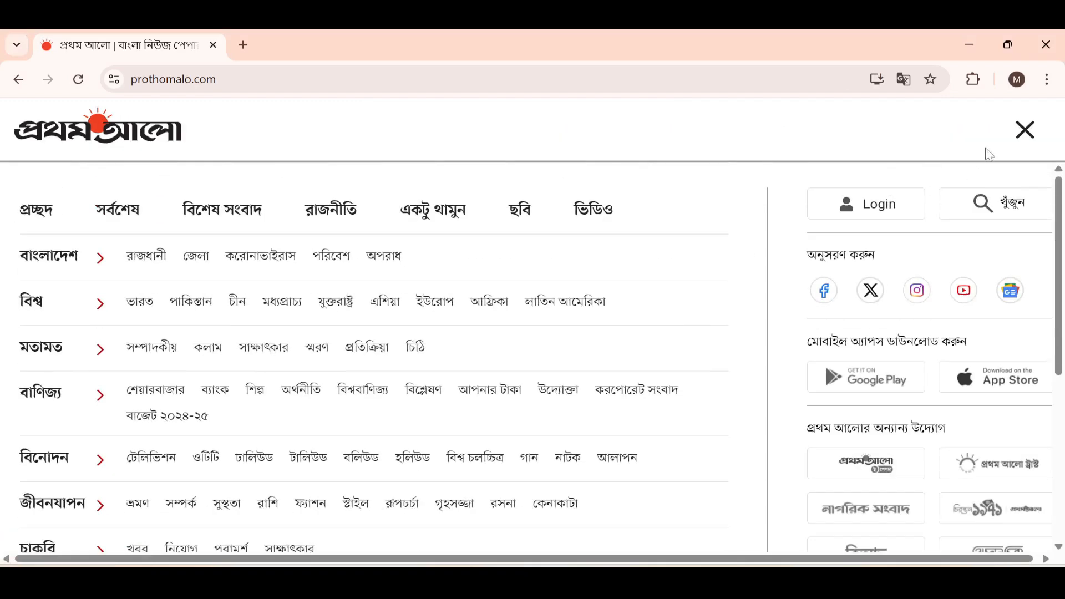
left_click(1026, 130)
Frame the yellow footwear ad and the Pizza Hut banner in turn with the screenshot tool, and discard the capture.
scroll(167, 366, "down", 10)
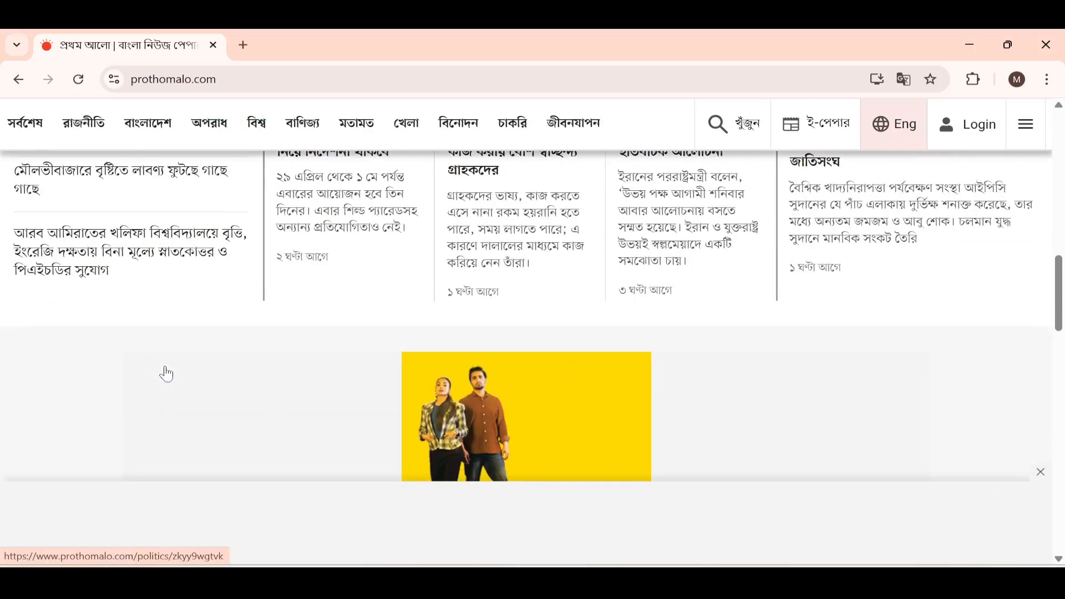
scroll(167, 365, "down", 3)
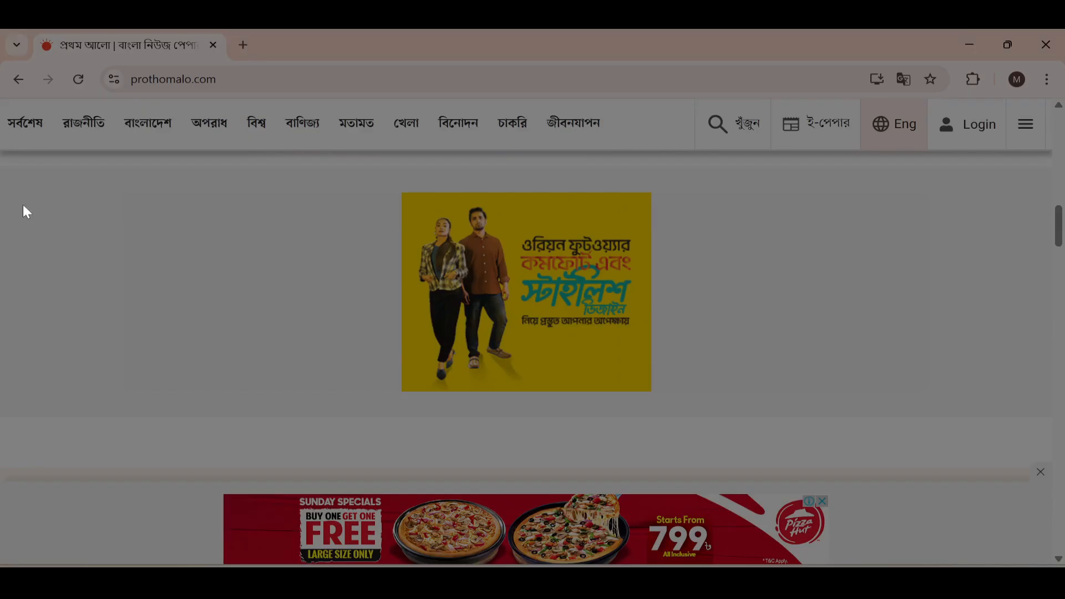
left_click_drag(9, 168, 969, 434)
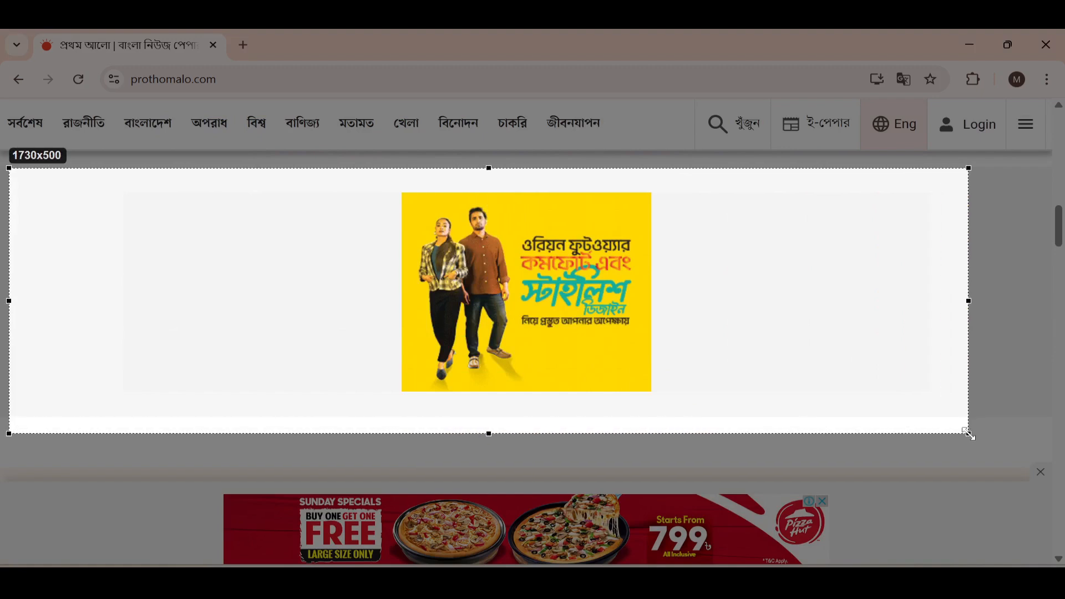
left_click_drag(90, 454, 950, 566)
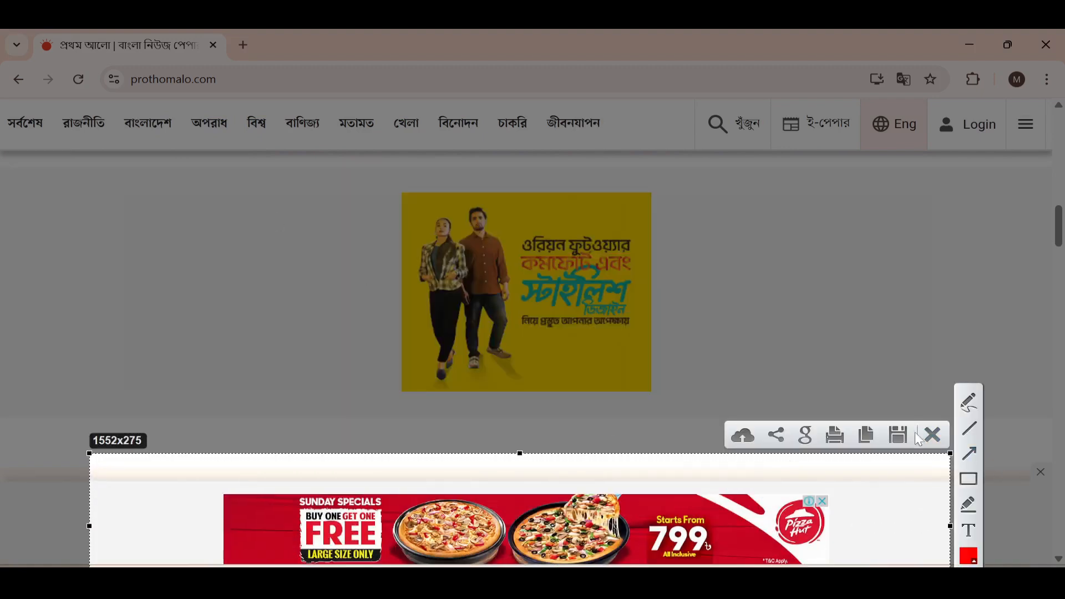
left_click(935, 439)
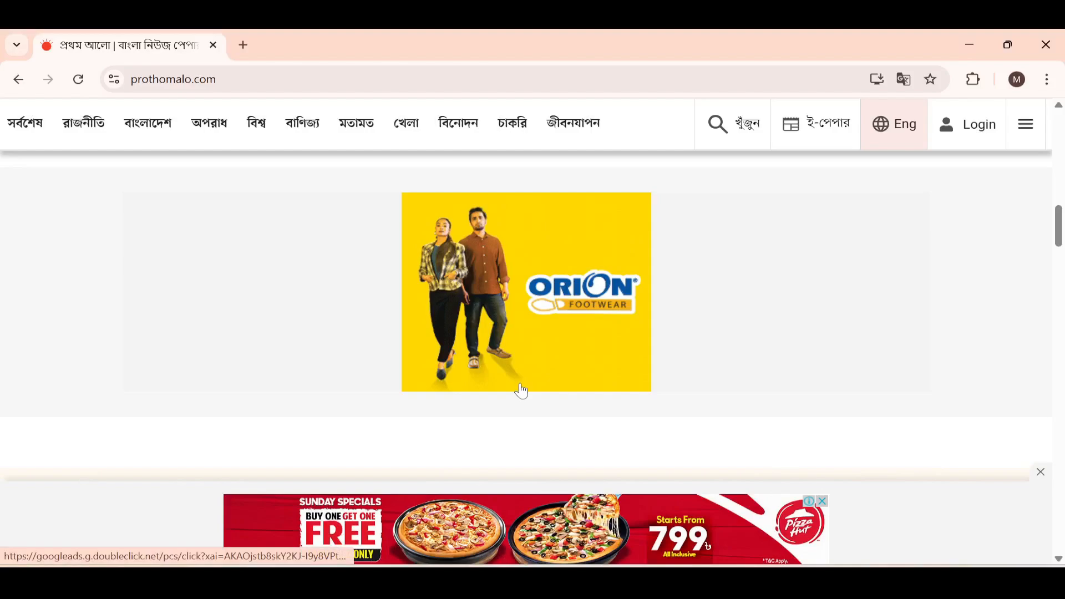
Capture the page area with both ads, outline the footwear ad and Pizza Hut banner with red rectangles, and discard the capture.
key("Print")
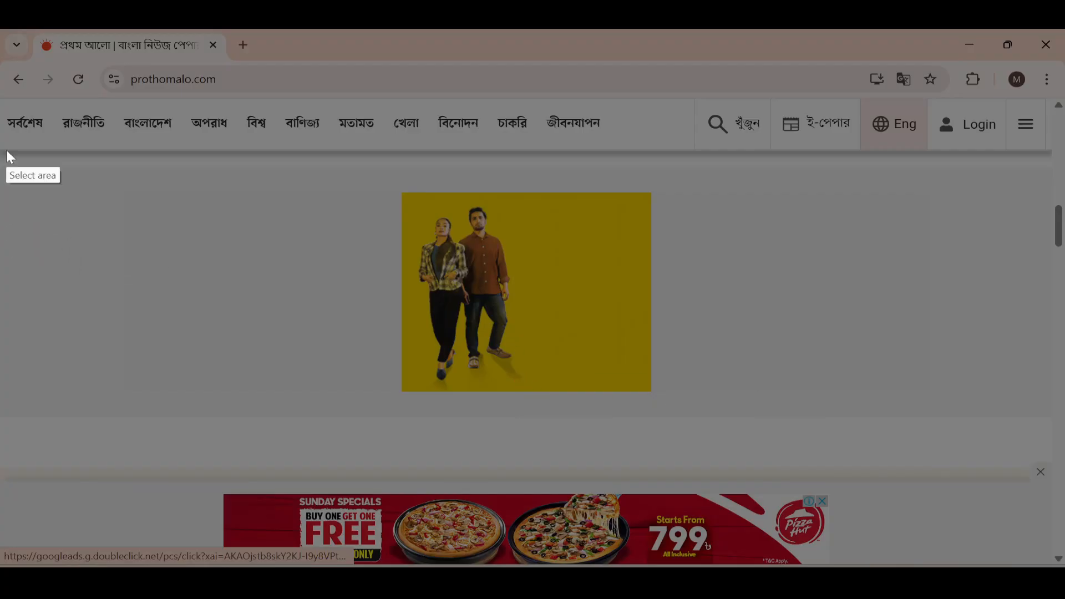
left_click_drag(7, 151, 1018, 566)
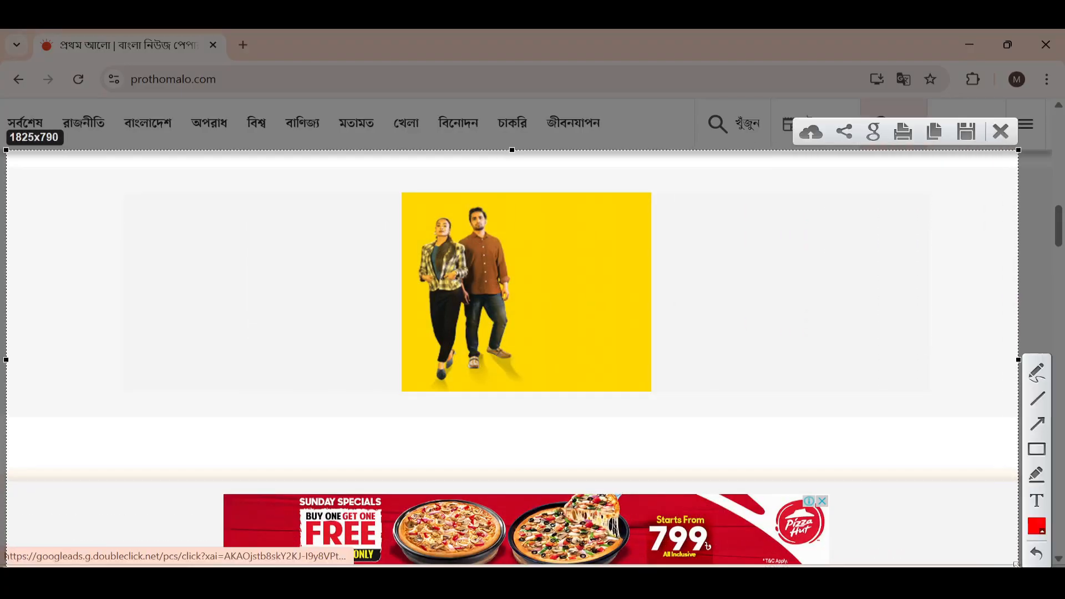
left_click_drag(392, 187, 727, 363)
mouse_move(164, 484)
left_mouse_down()
mouse_move(185, 497)
mouse_move(758, 566)
mouse_move(875, 566)
left_mouse_up()
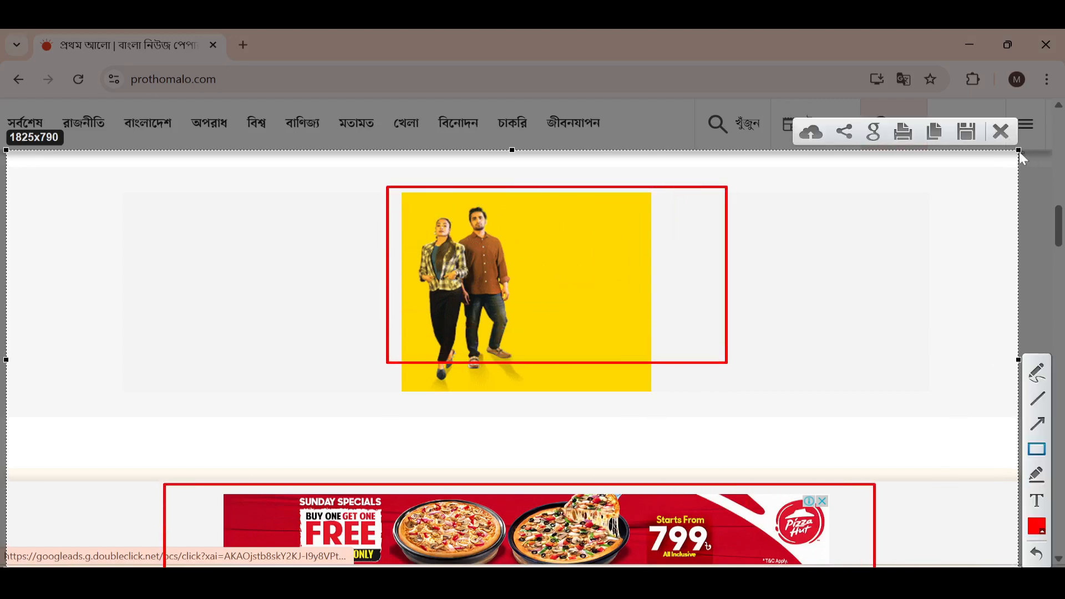
left_click(1001, 132)
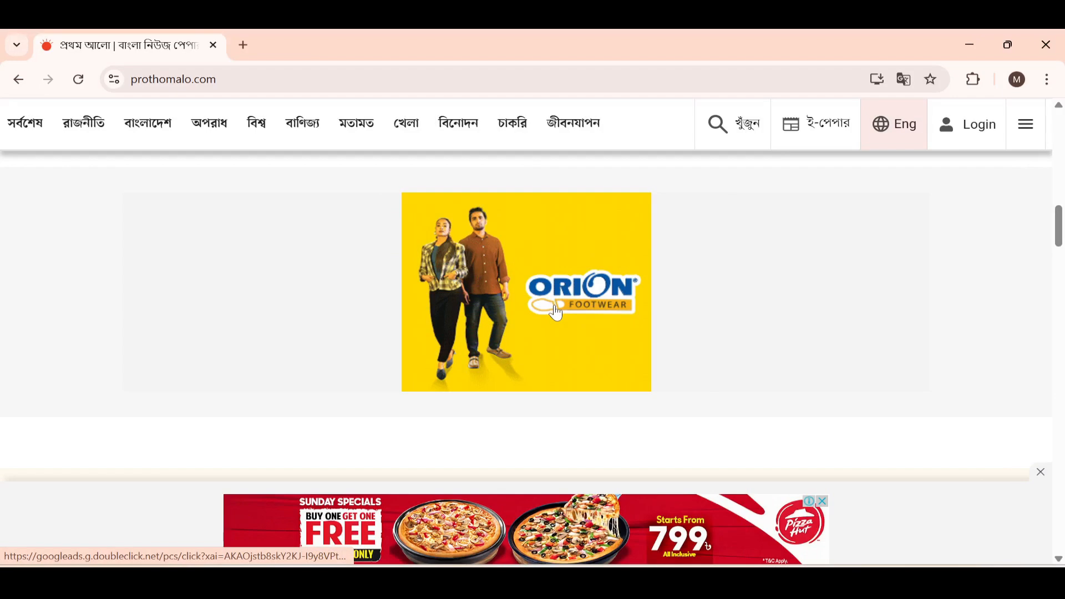
Open the Orion Footwear ad to view its landing page, and return to the Prothom Alo page's Pizza Hut banner.
left_click(556, 309)
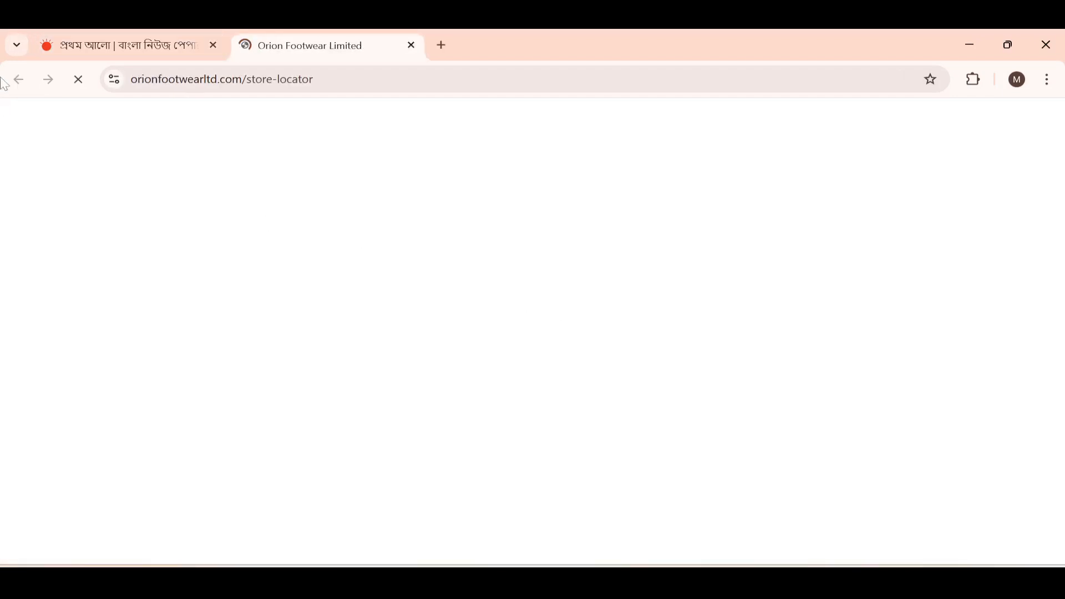
left_click(87, 45)
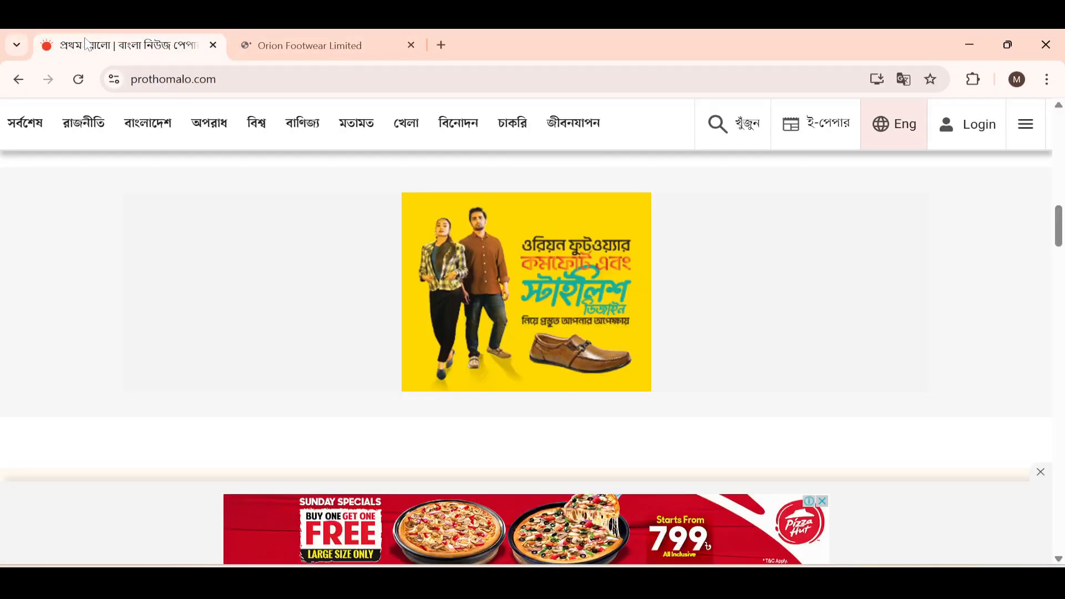
left_click(265, 45)
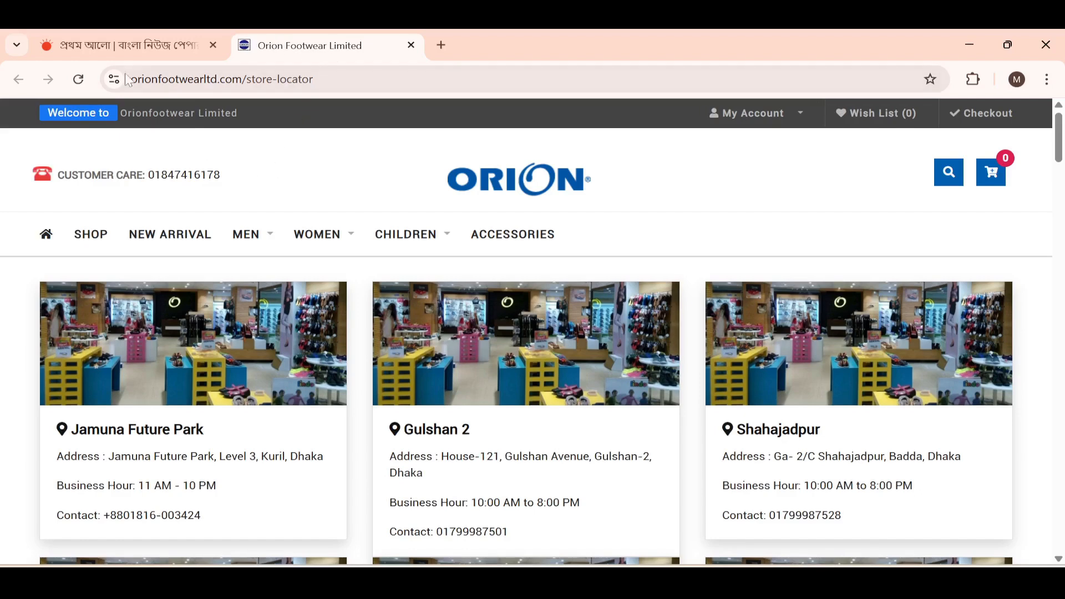
left_click(133, 52)
scroll(319, 360, "down", 3)
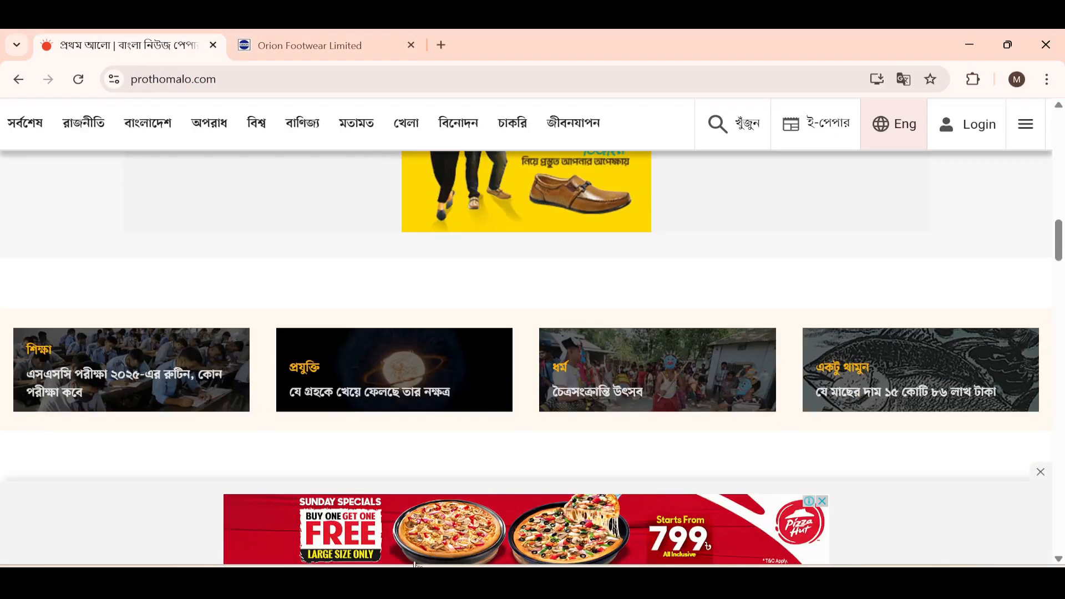
left_click(423, 538)
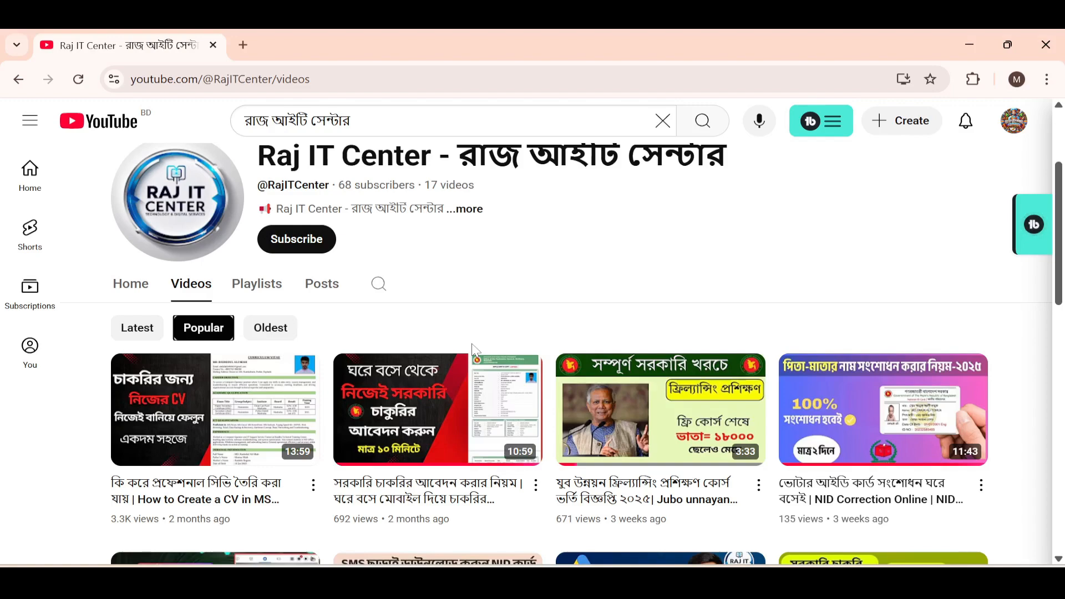
Search Google for "fiverr" in a new tab and open the Fiverr website.
key("ctrl+t")
type("five")
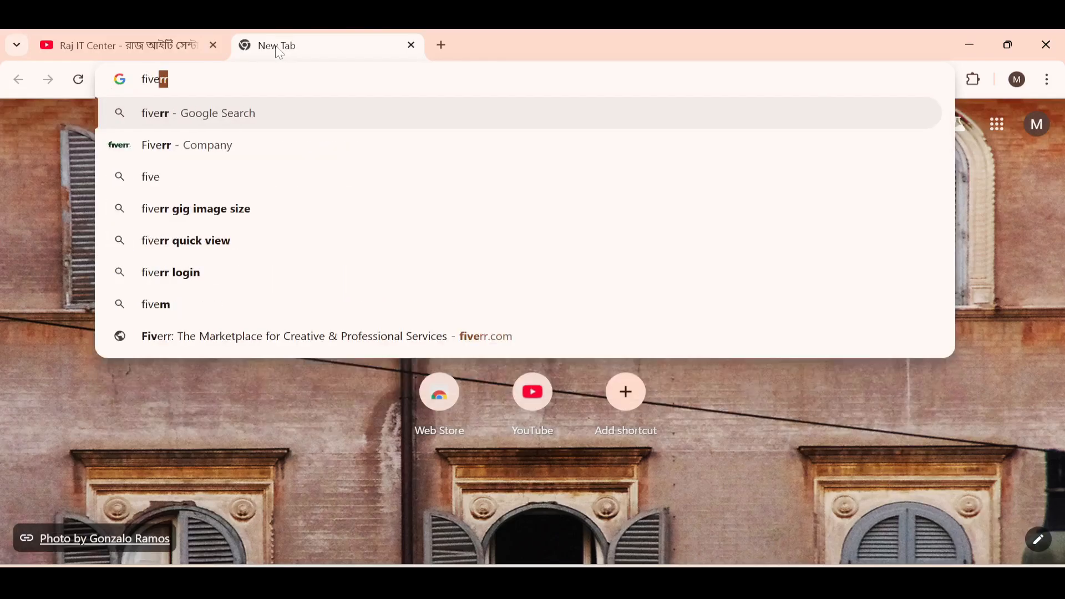
key("Return")
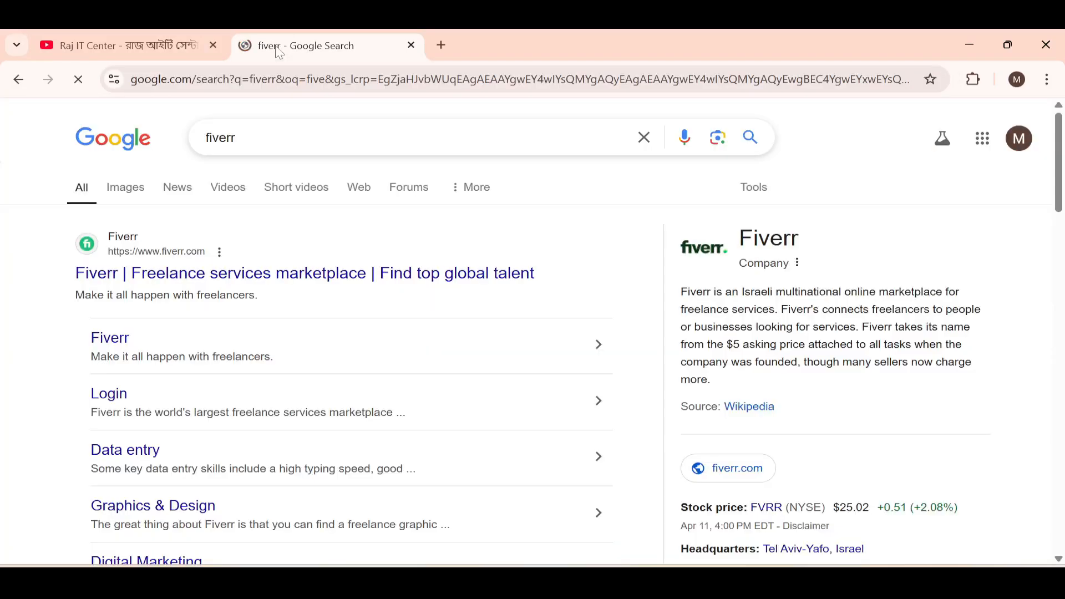
left_click(280, 274)
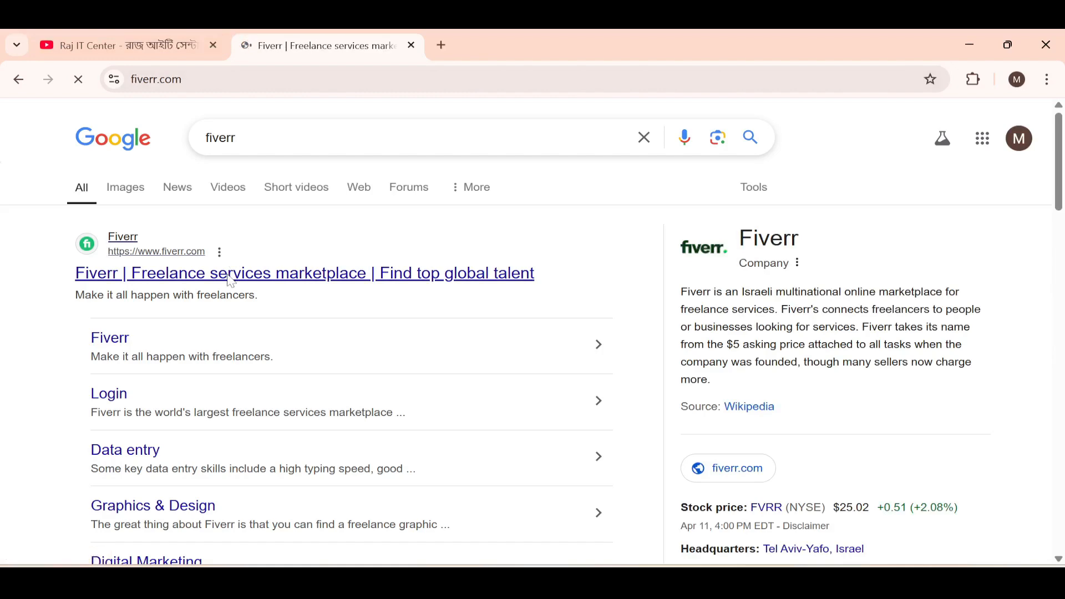
Search the Fiverr marketplace for "google display ads" services.
scroll(294, 279, "down", 1)
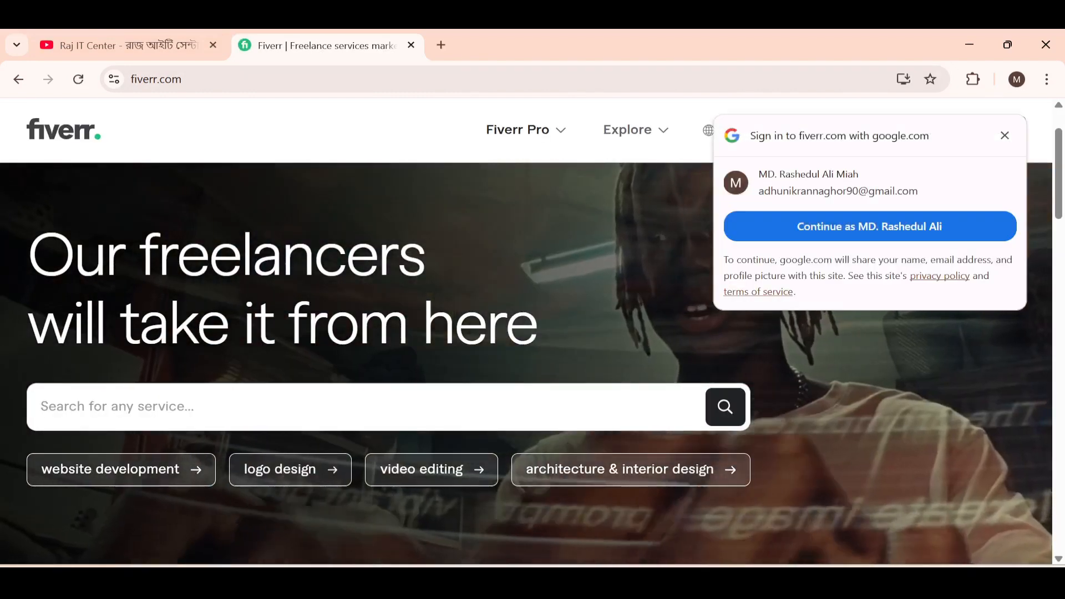
scroll(526, 336, "up", 1)
scroll(321, 267, "down", 2)
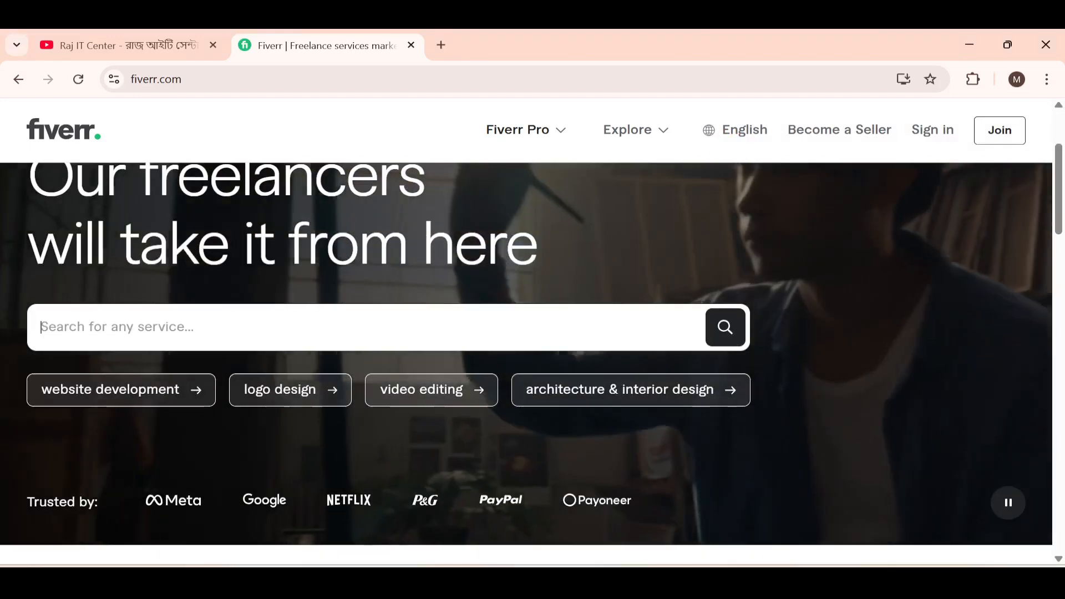
type("google display ads")
left_click(217, 395)
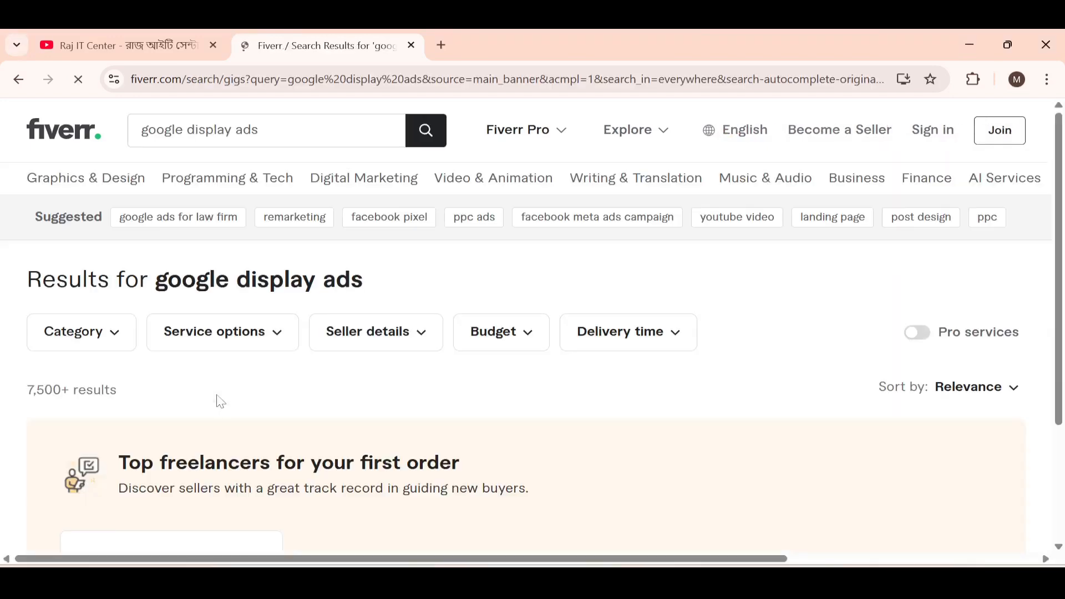
Dismiss the account creation prompt and the hourly rates filter tip on the Fiverr search results.
scroll(200, 347, "down", 3)
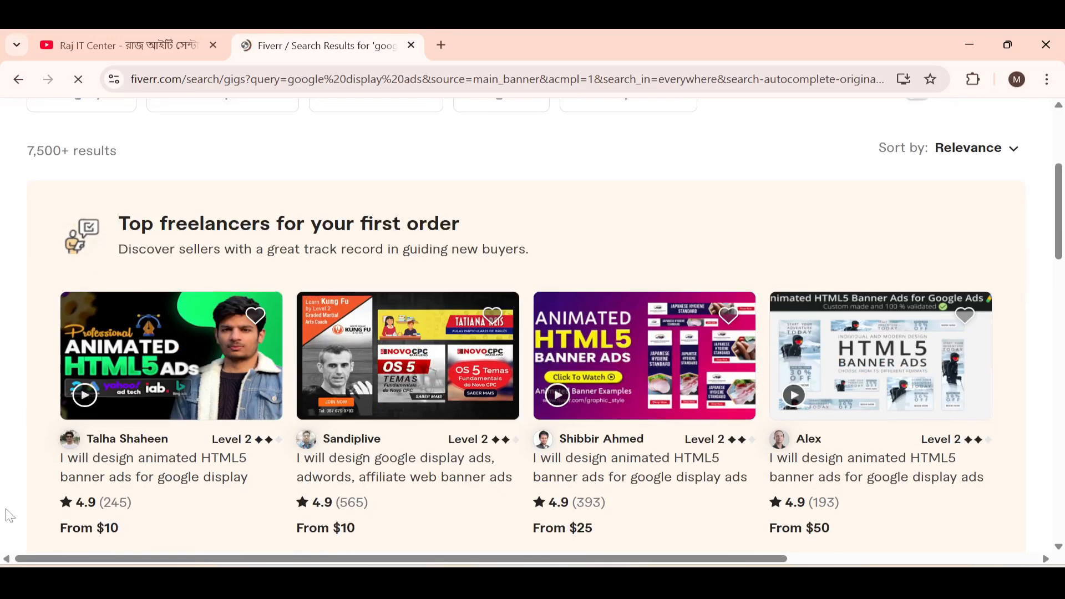
scroll(9, 511, "down", 1)
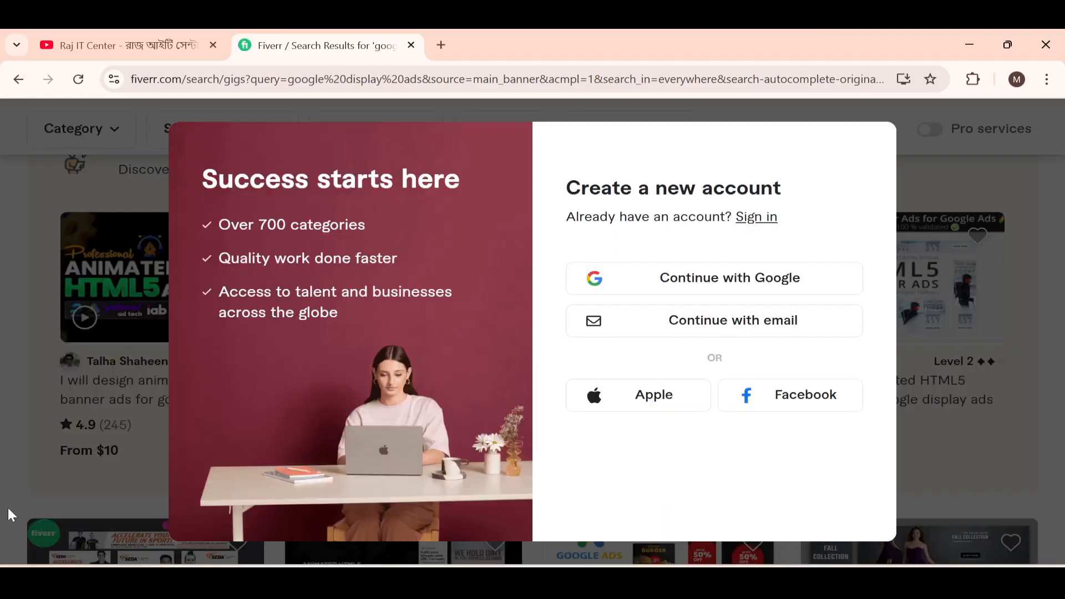
key("Escape")
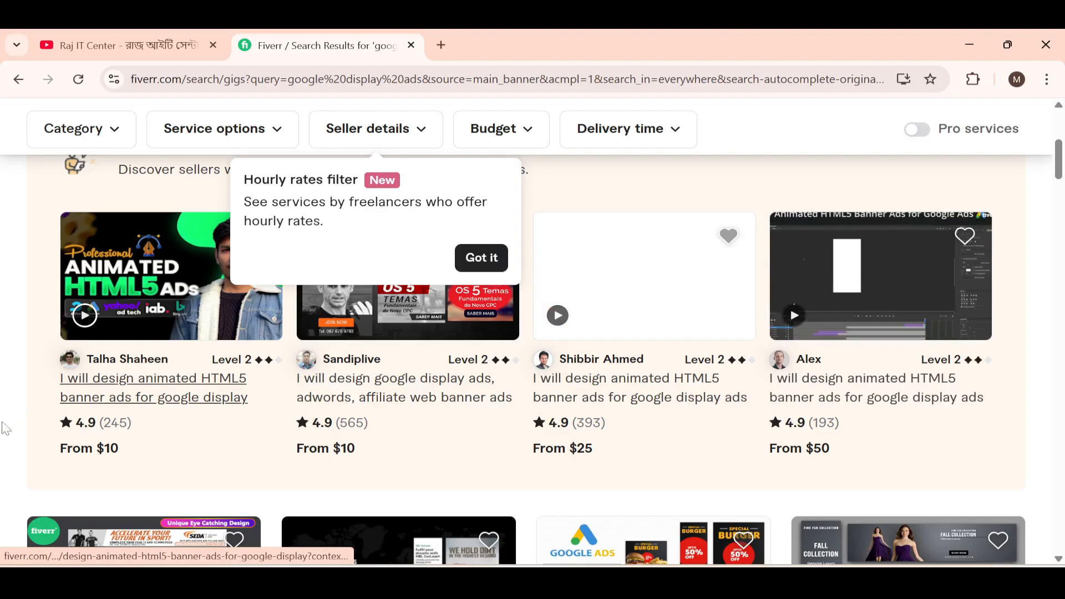
scroll(545, 246, "down", 1)
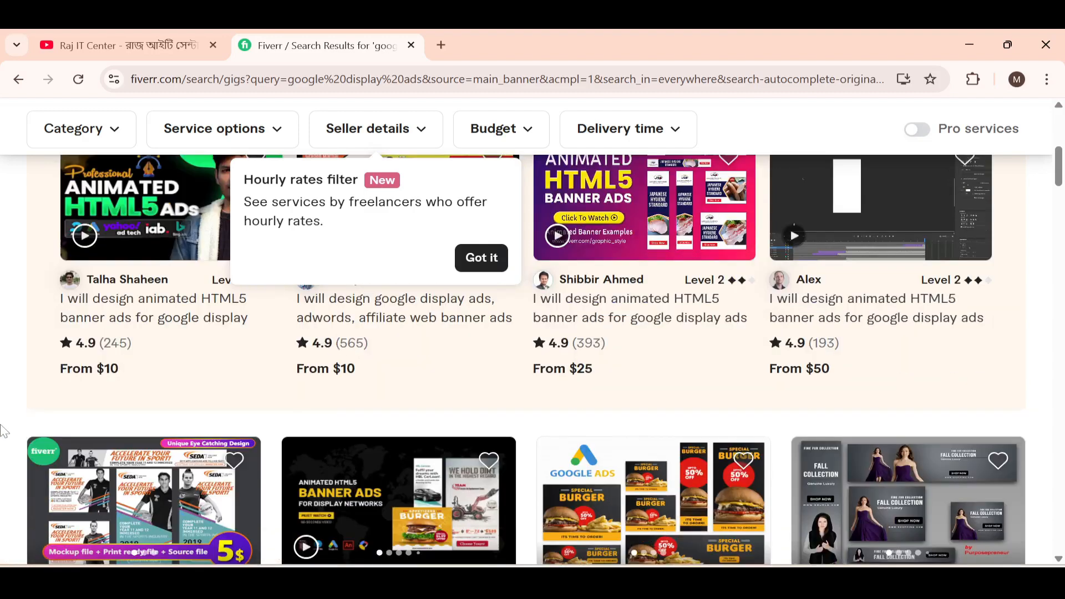
left_click(474, 260)
Examine the ratings, review counts and starting prices of the Google display ad gigs in the results.
scroll(521, 334, "up", 4)
scroll(544, 332, "down", 4)
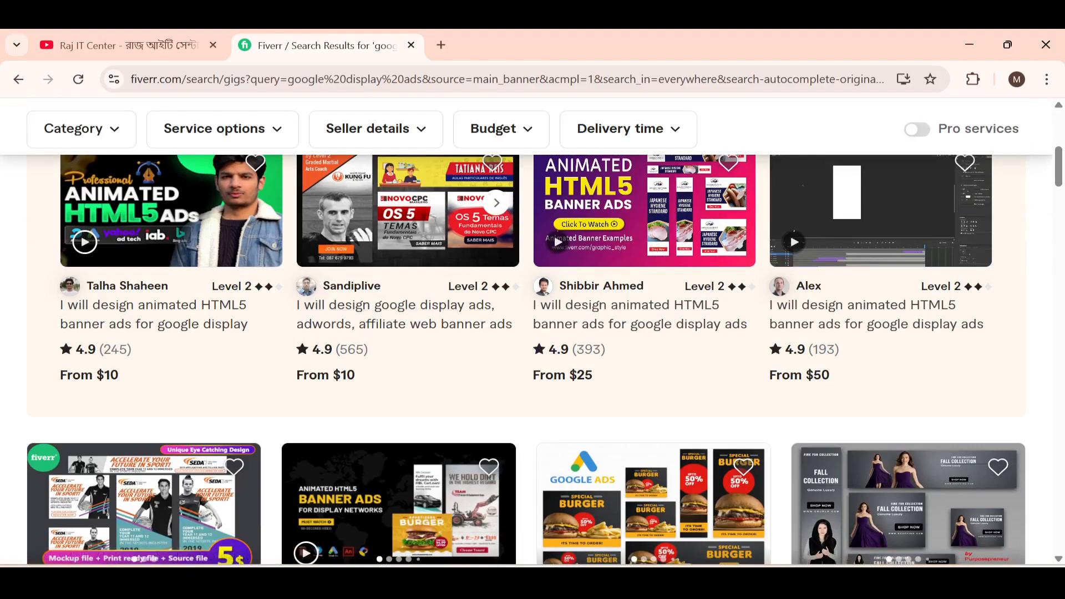
left_click_drag(340, 349, 375, 361)
left_click(440, 404)
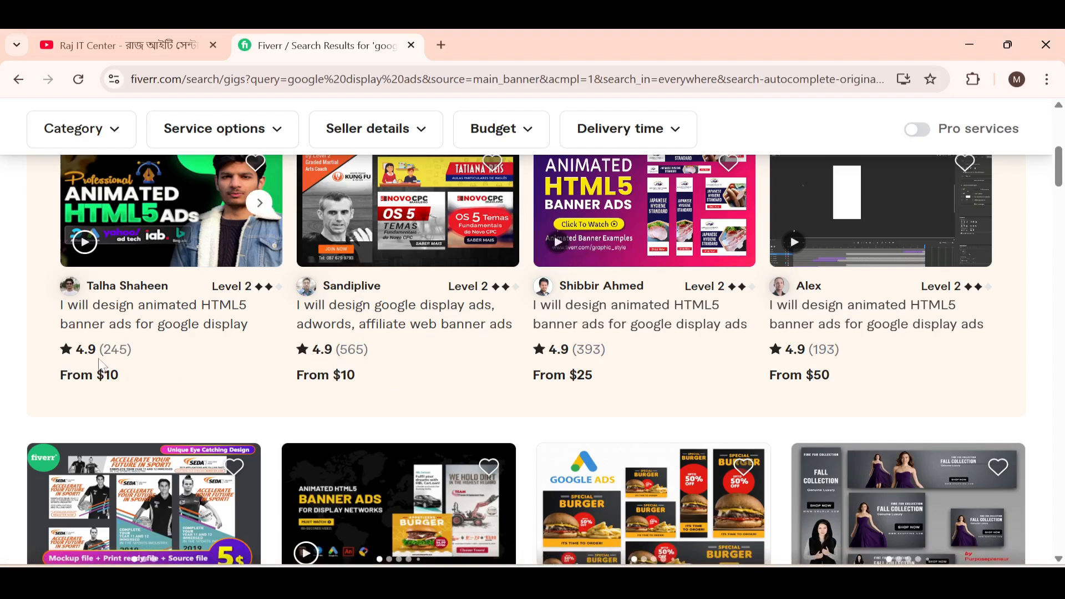
scroll(147, 362, "down", 5)
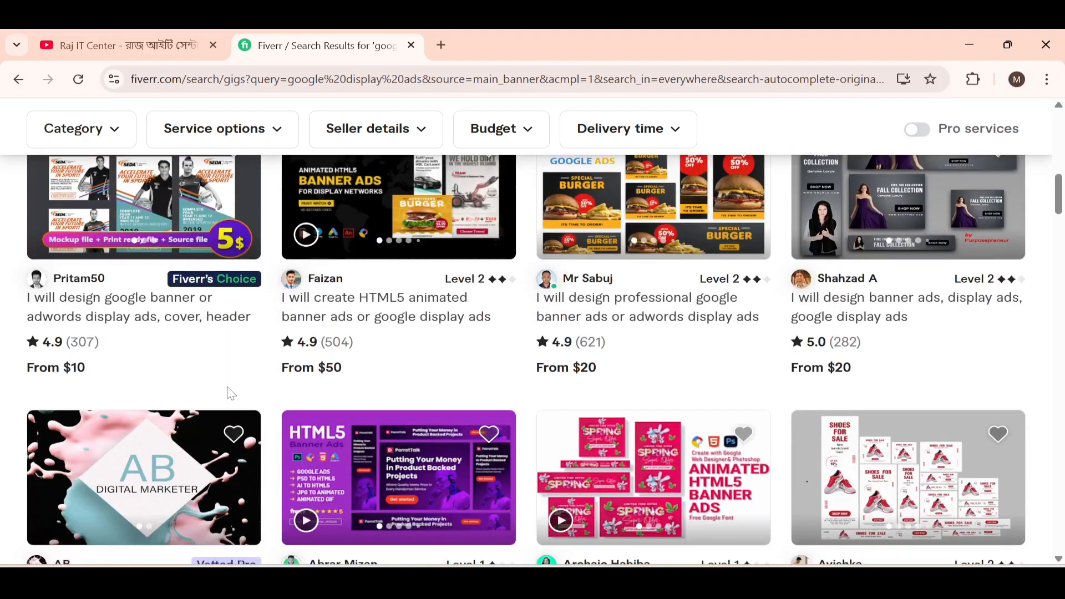
scroll(511, 364, "down", 4)
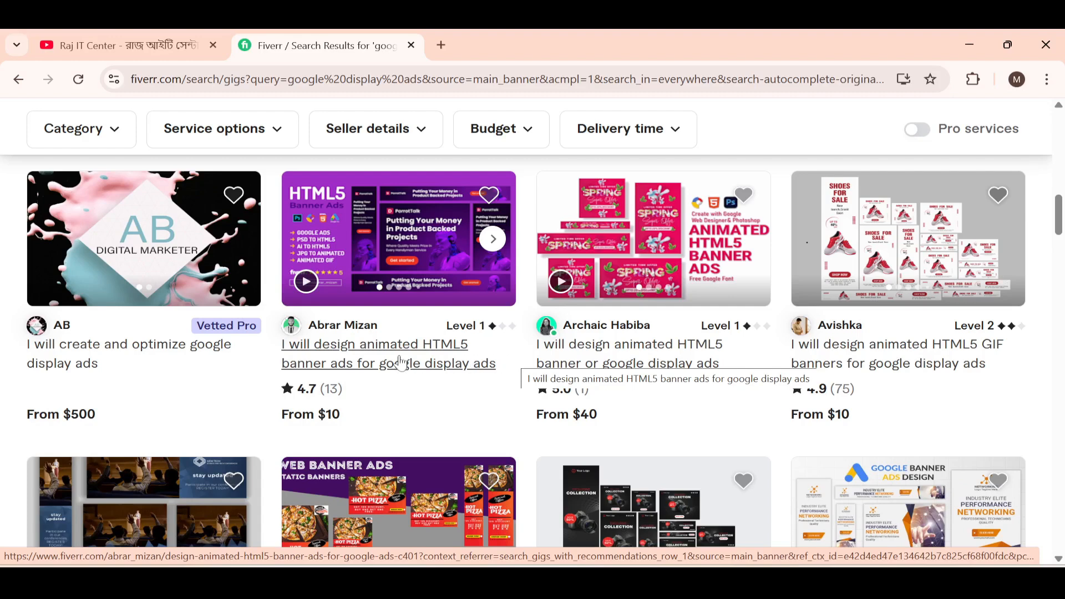
Switch to the YouTube page, subscribe to the Raj IT Center channel and adjust its notification setting.
scroll(402, 364, "up", 4)
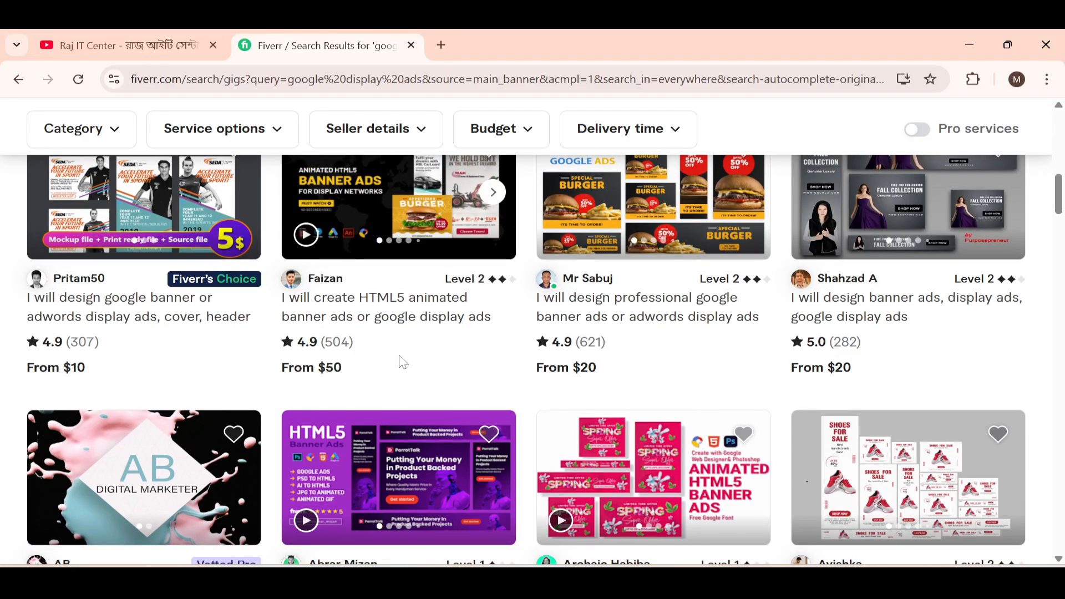
left_click(142, 38)
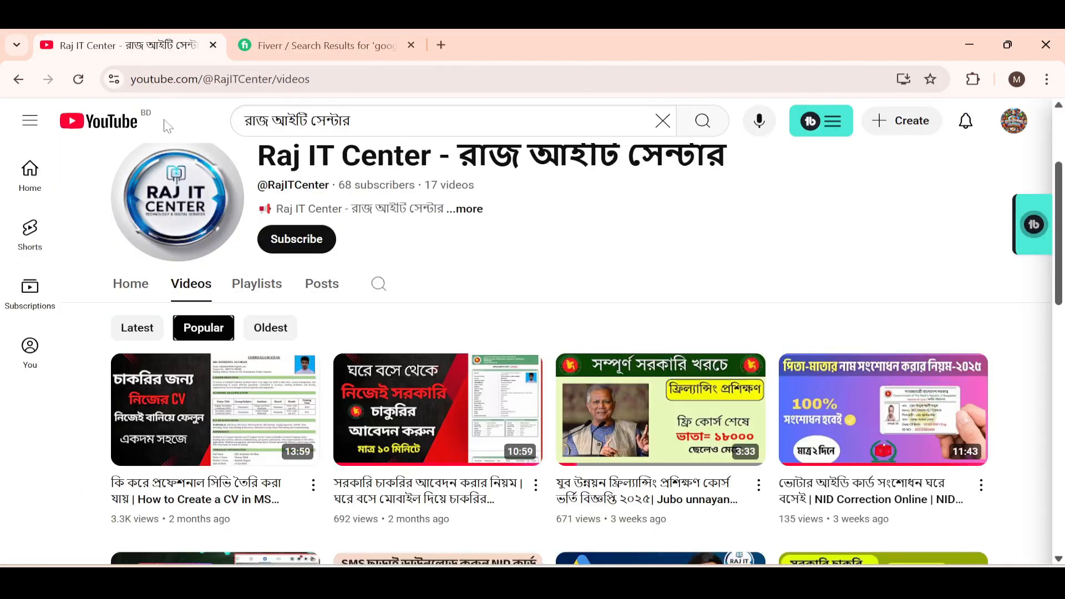
left_click(325, 249)
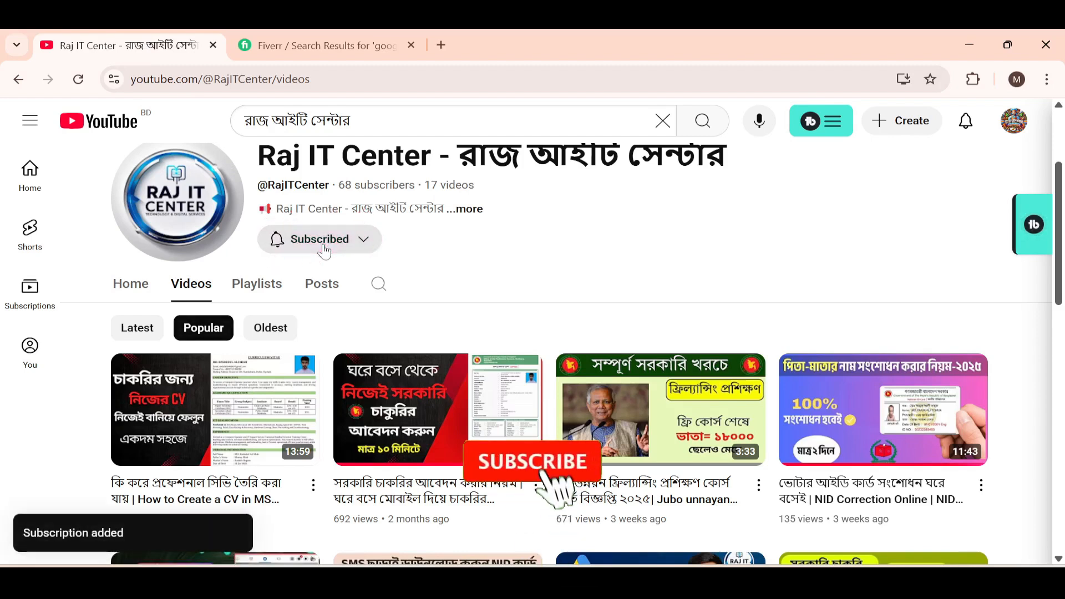
left_click(329, 243)
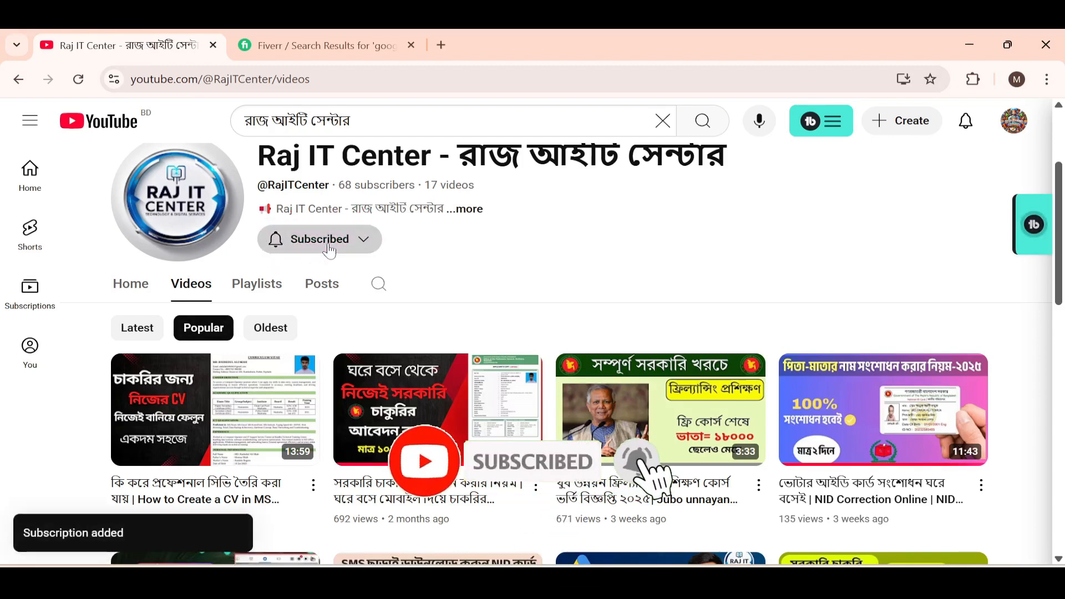
left_click(333, 272)
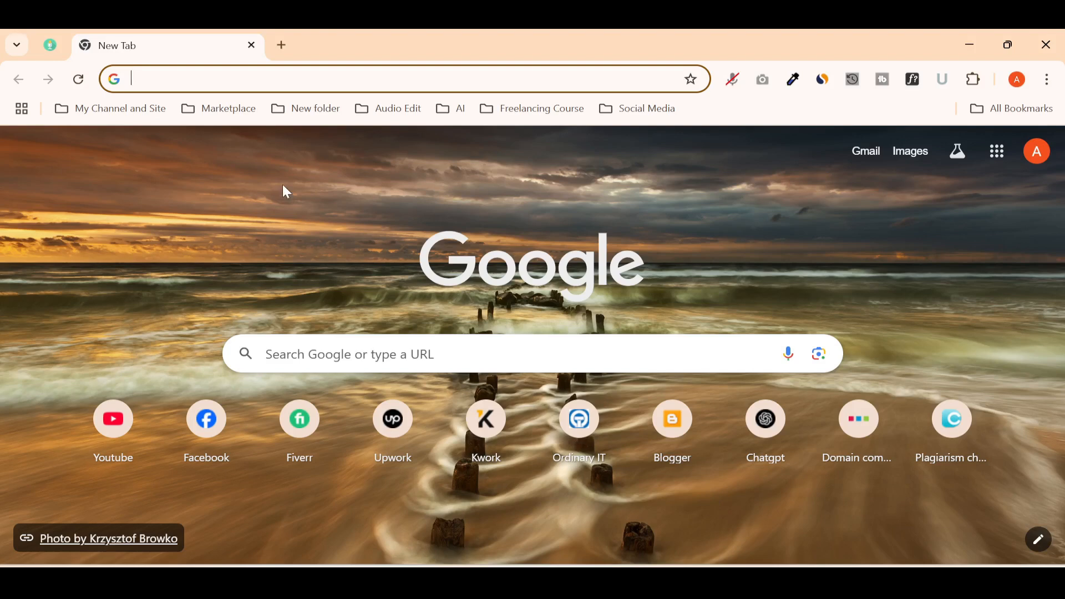
Open the Google Ads home page at ads.google.com and dismiss the Instagram notification.
type("ads")
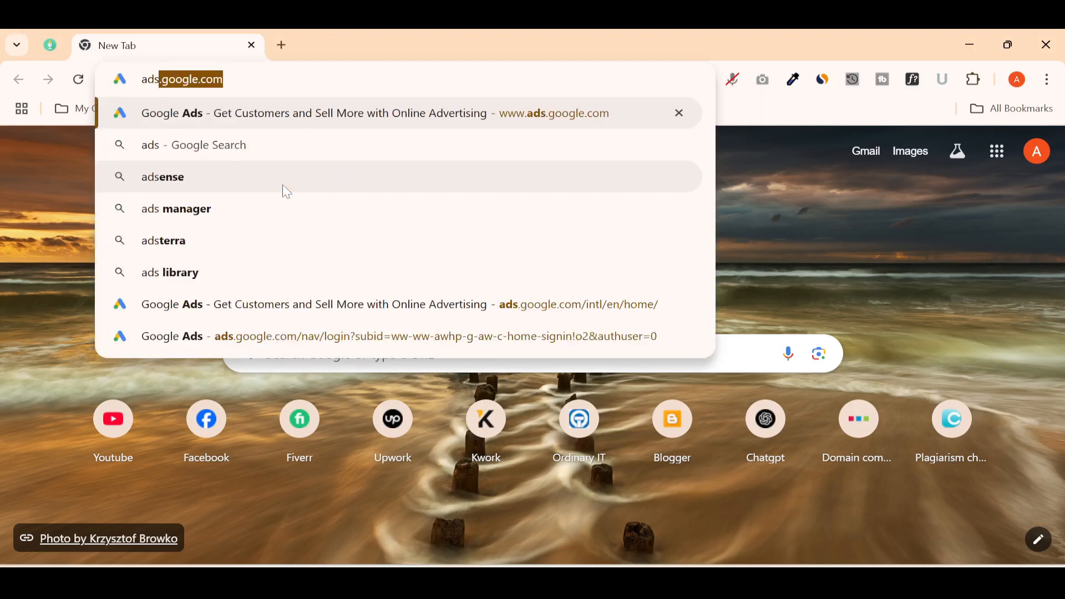
type(".goo")
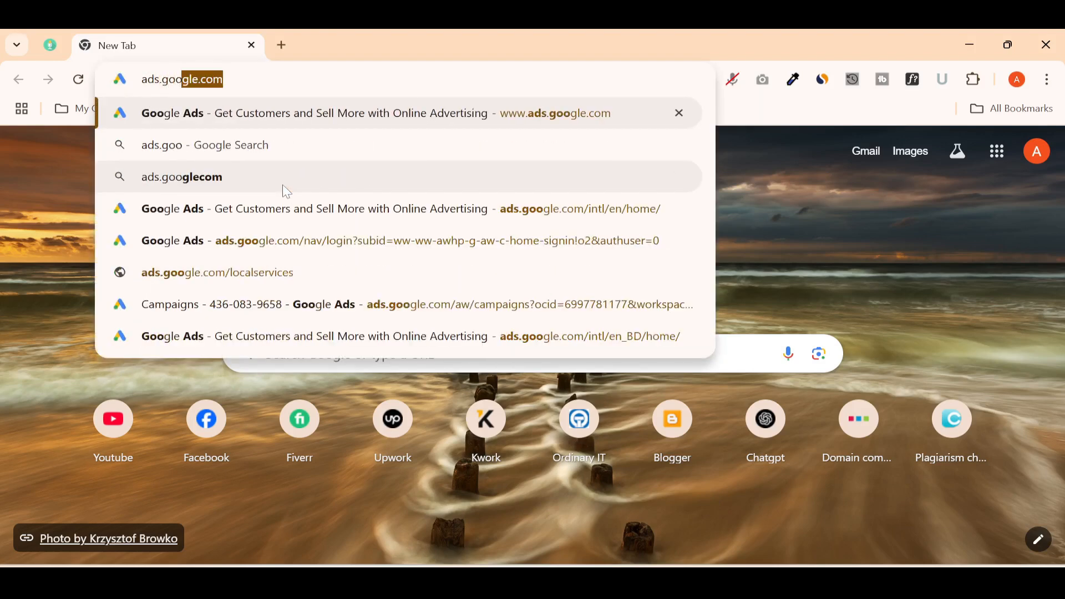
type("gle.com")
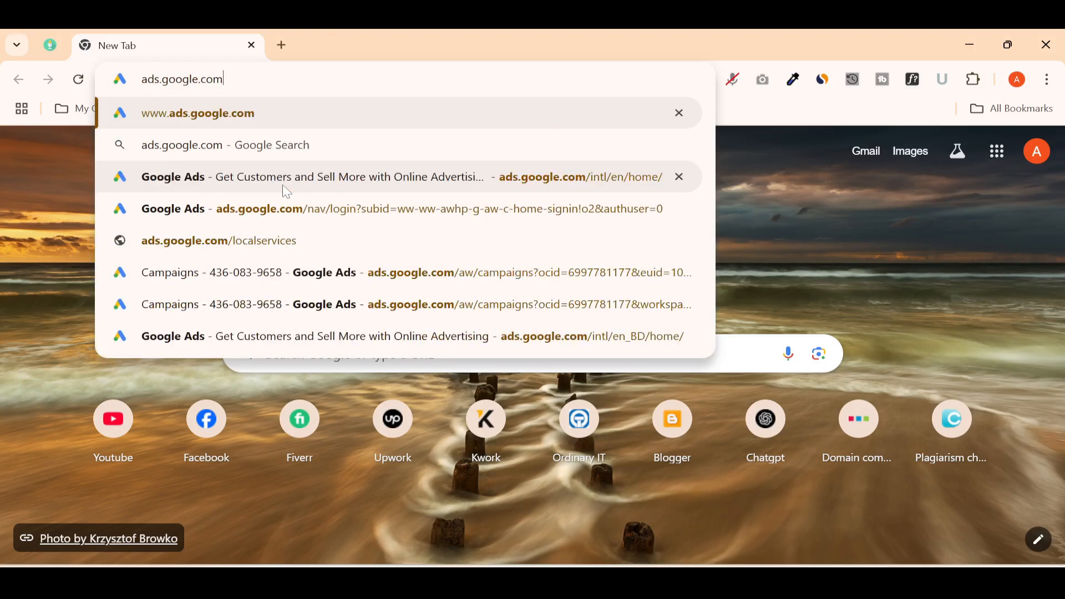
key("Return")
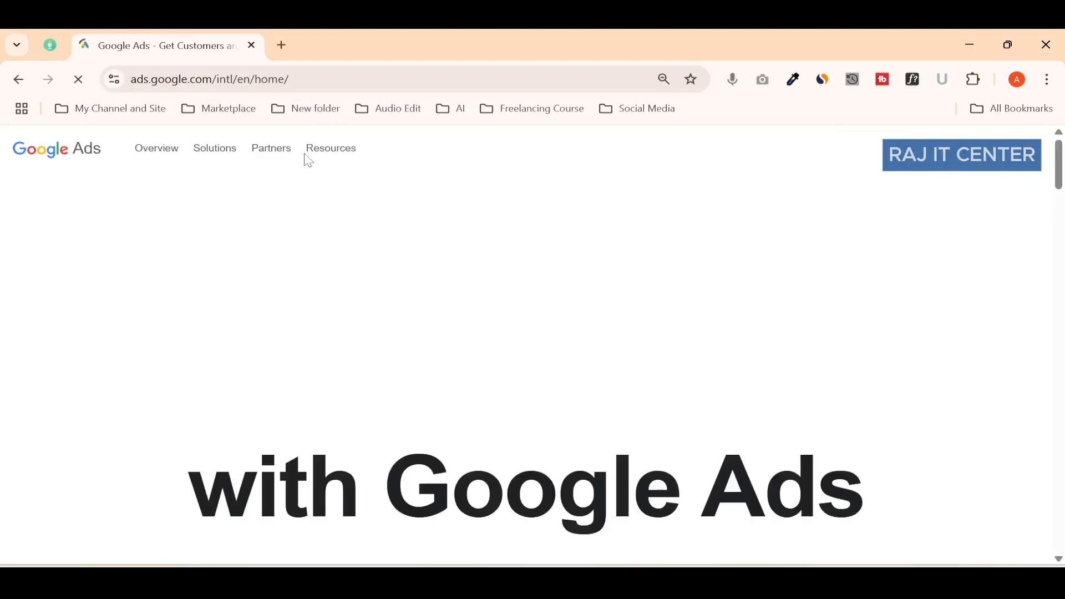
left_click(306, 155)
left_click(232, 367)
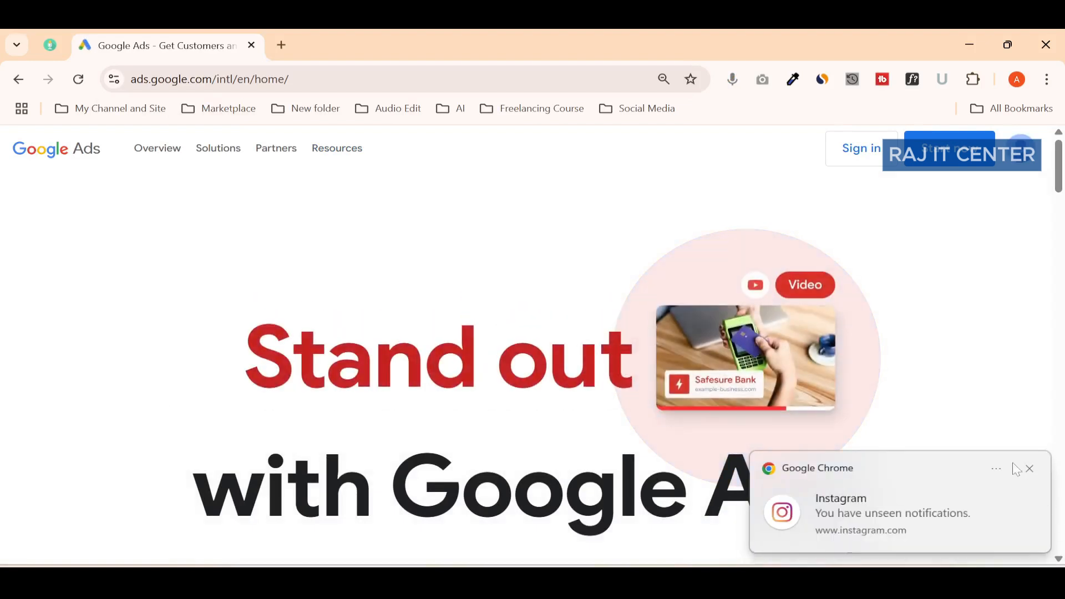
left_click(1028, 472)
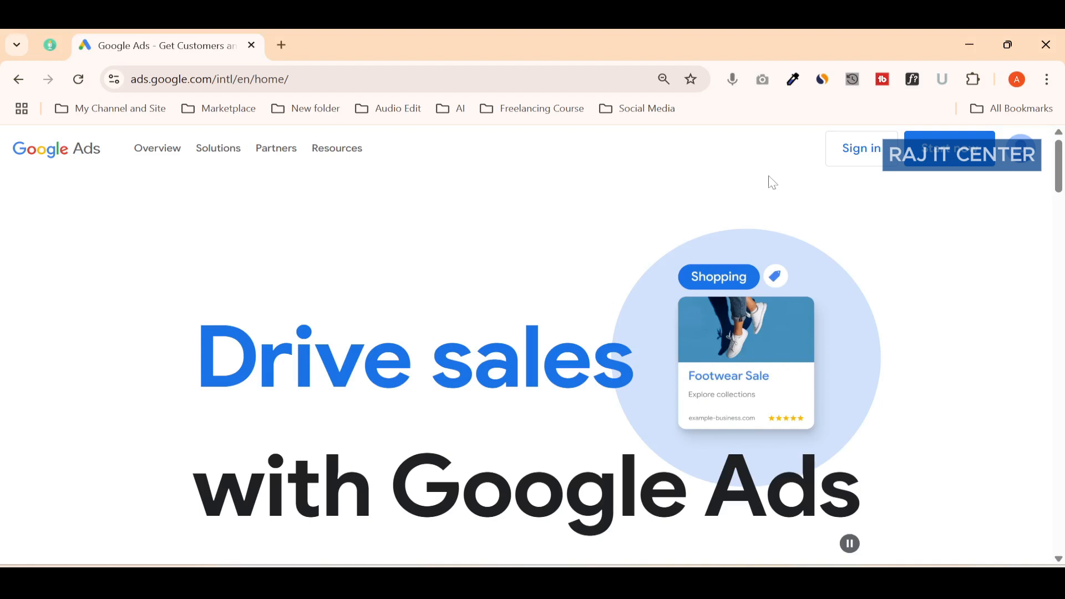
Sign in to Google Ads with the non-manager "Google Ads account" and dismiss the billing and campaign-ending alerts.
left_click(853, 167)
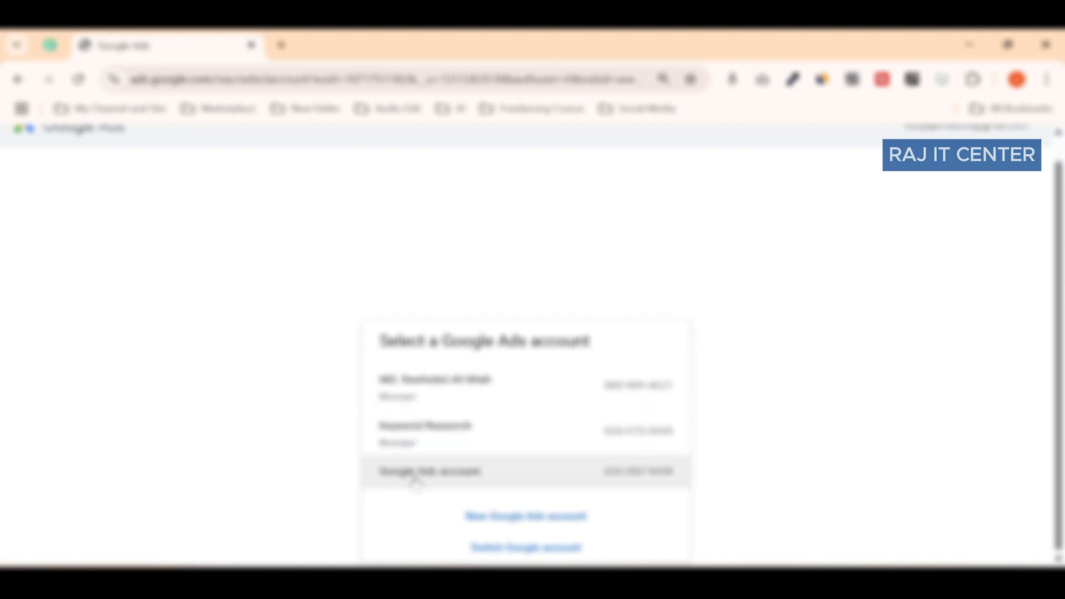
left_click(450, 479)
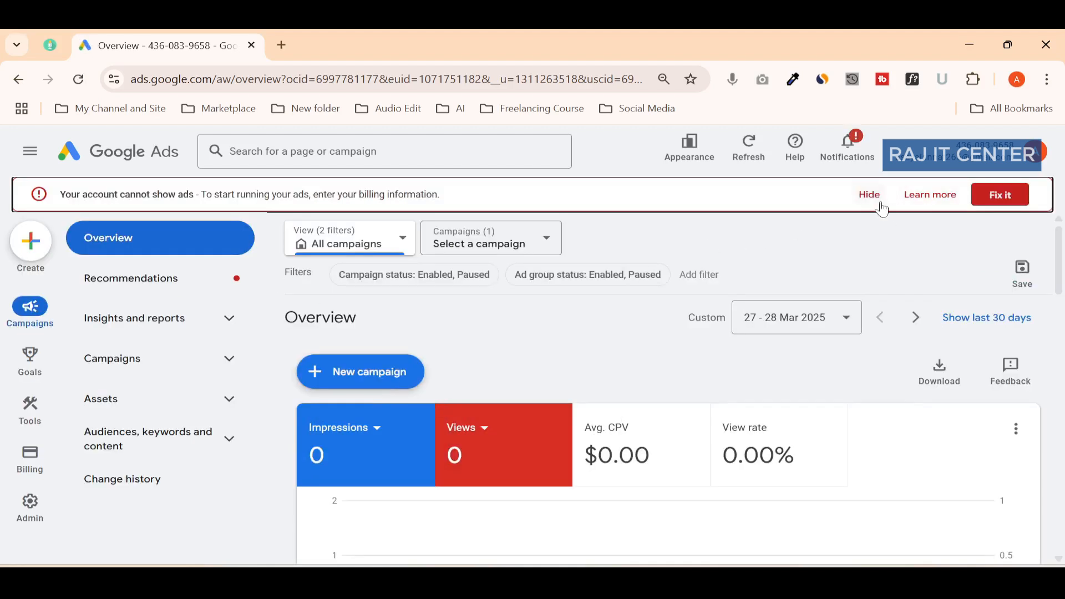
left_click(872, 197)
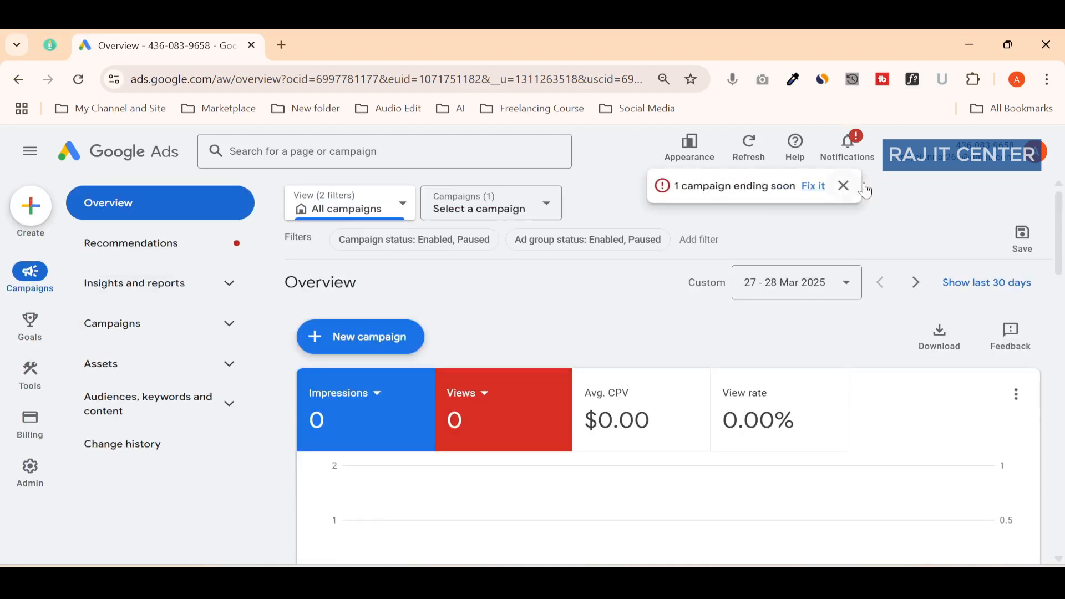
left_click(843, 187)
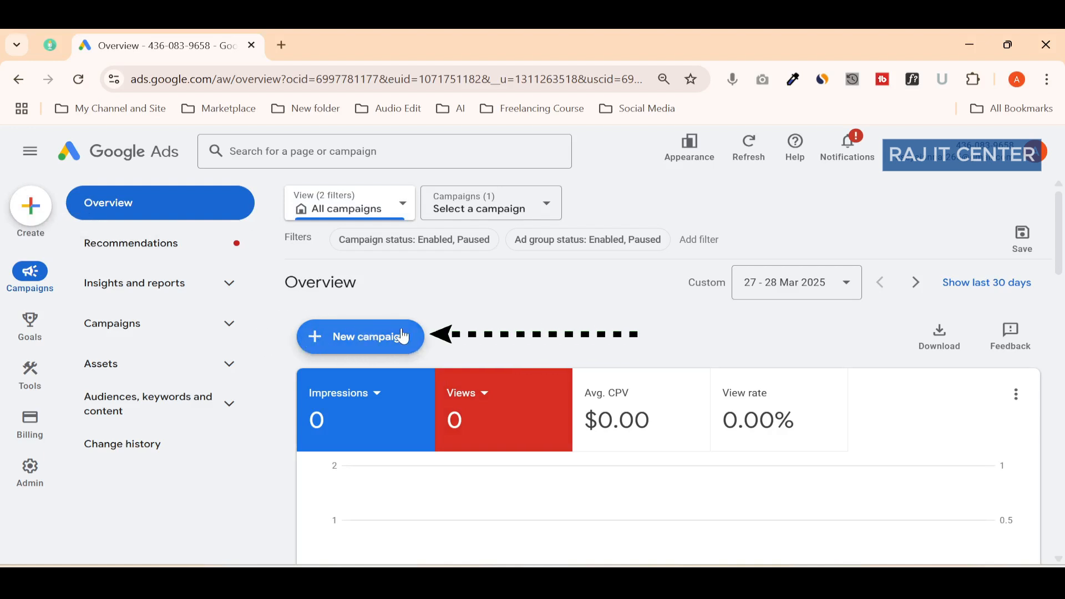
Start a new campaign with the Website traffic objective, keep the listed conversion goals, and choose the Display campaign type.
left_click(333, 344)
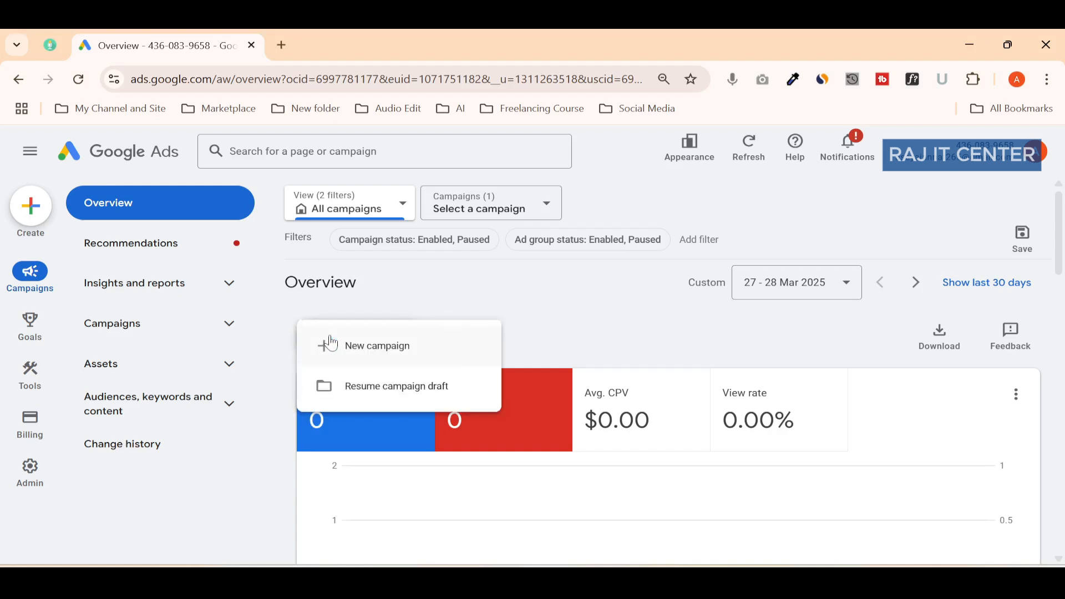
left_click(345, 362)
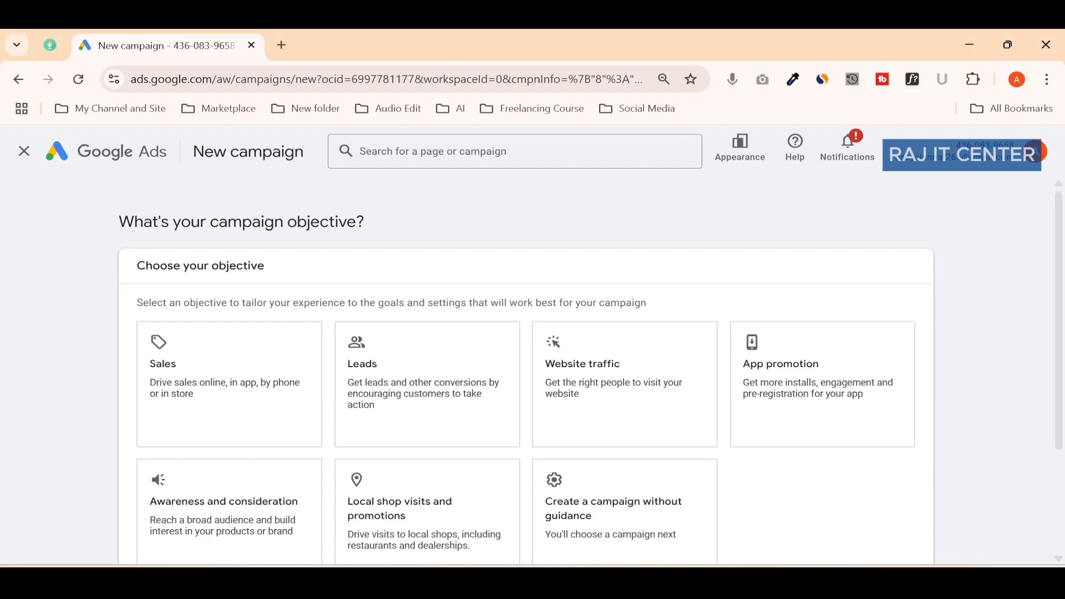
scroll(207, 235, "down", 2)
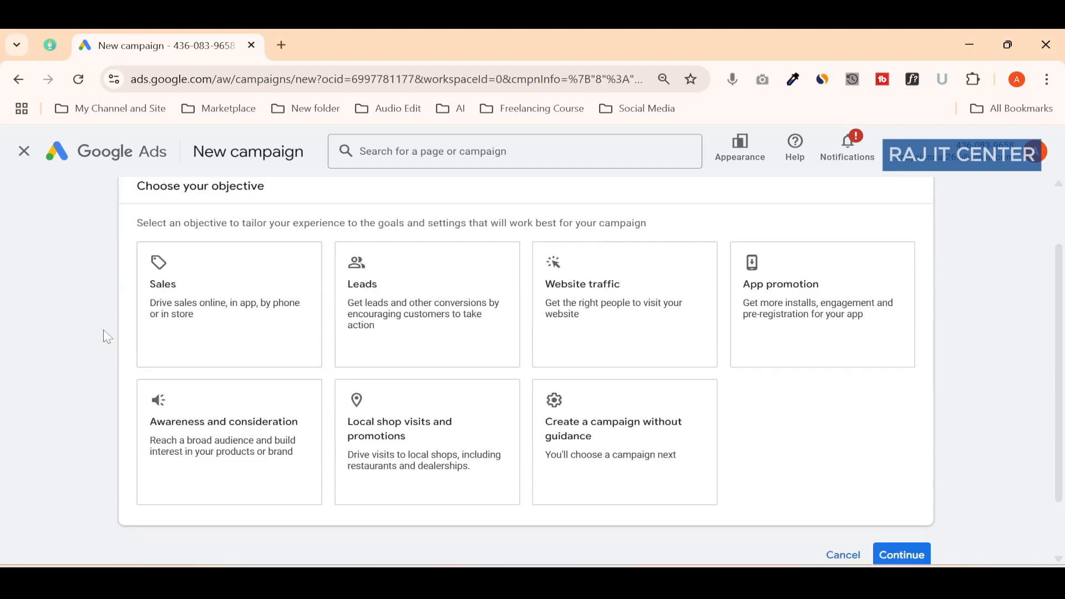
left_click(608, 328)
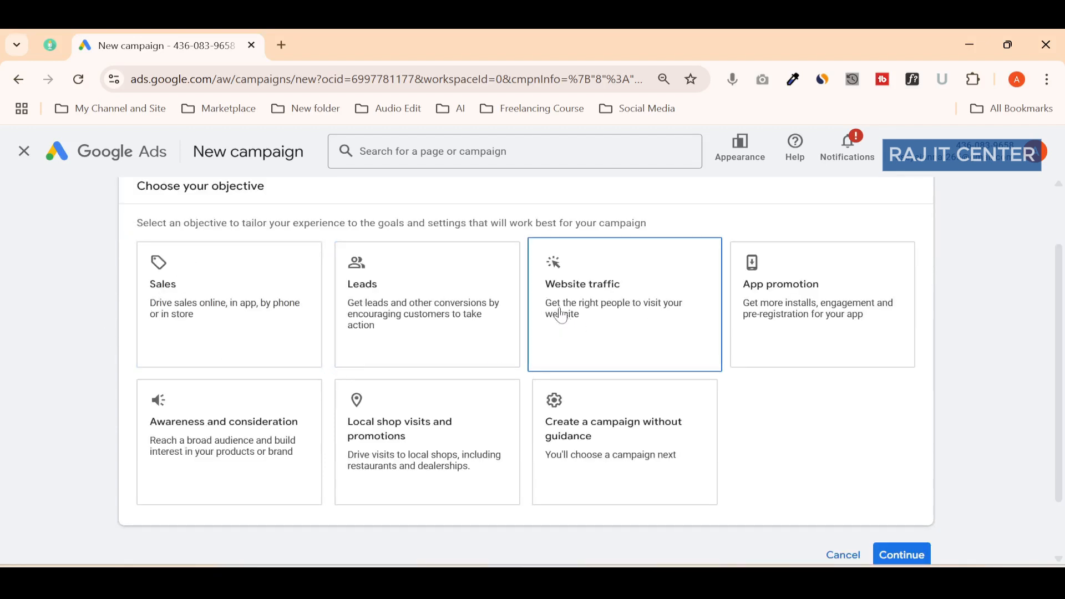
left_click(596, 293)
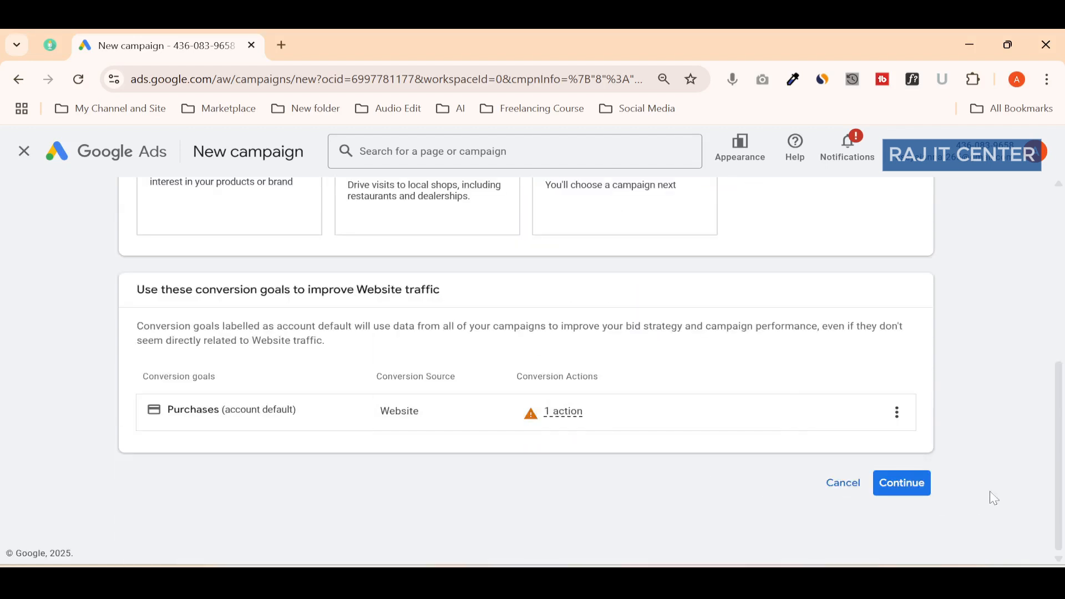
left_click(916, 496)
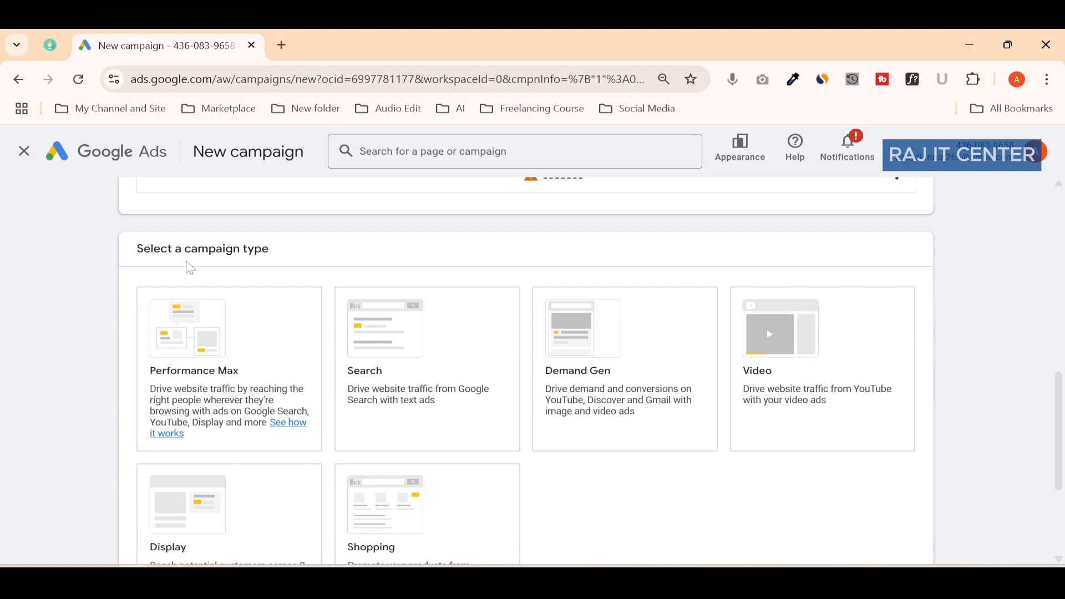
scroll(190, 268, "down", 3)
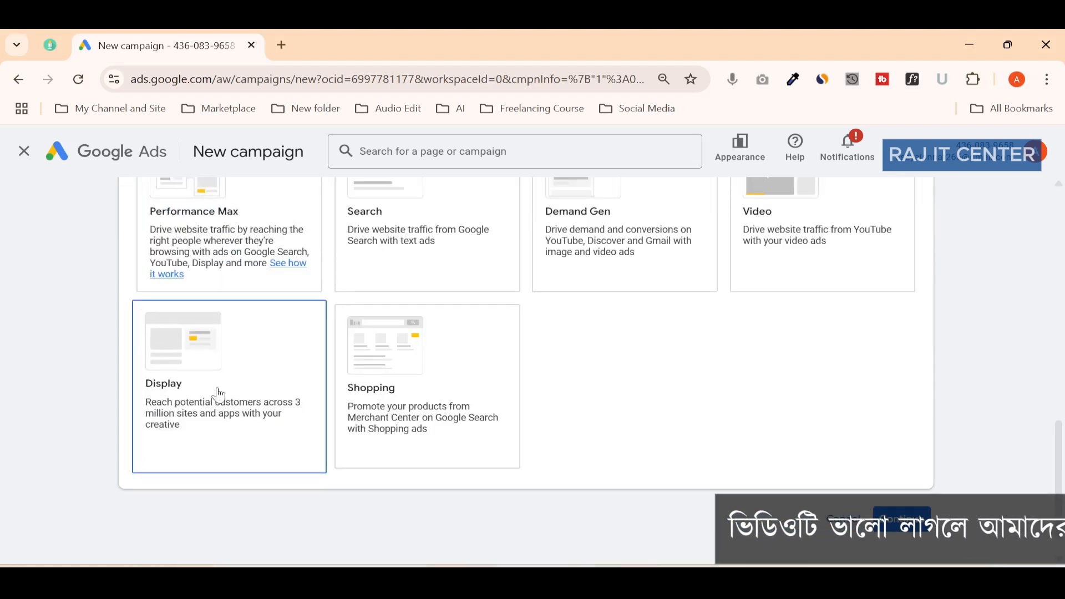
left_click(219, 395)
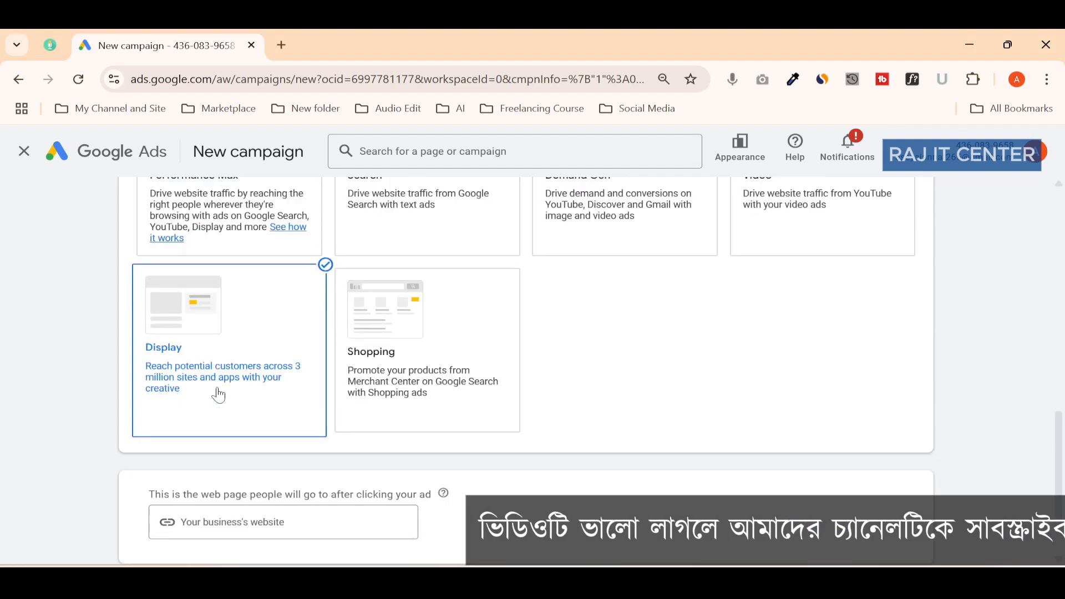
scroll(219, 395, "down", 2)
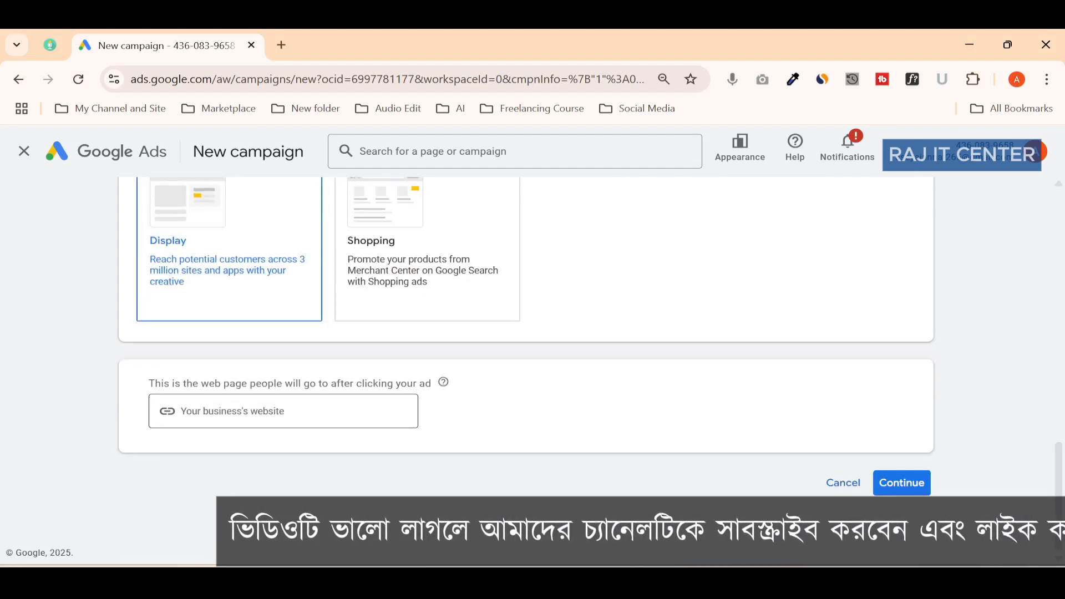
left_click(207, 425)
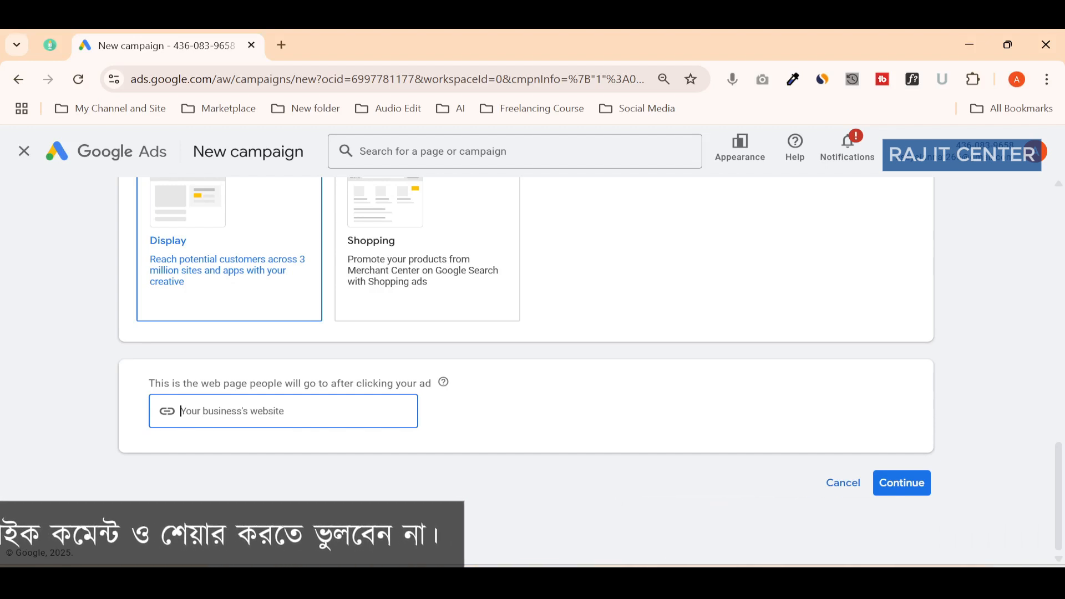
left_click(281, 44)
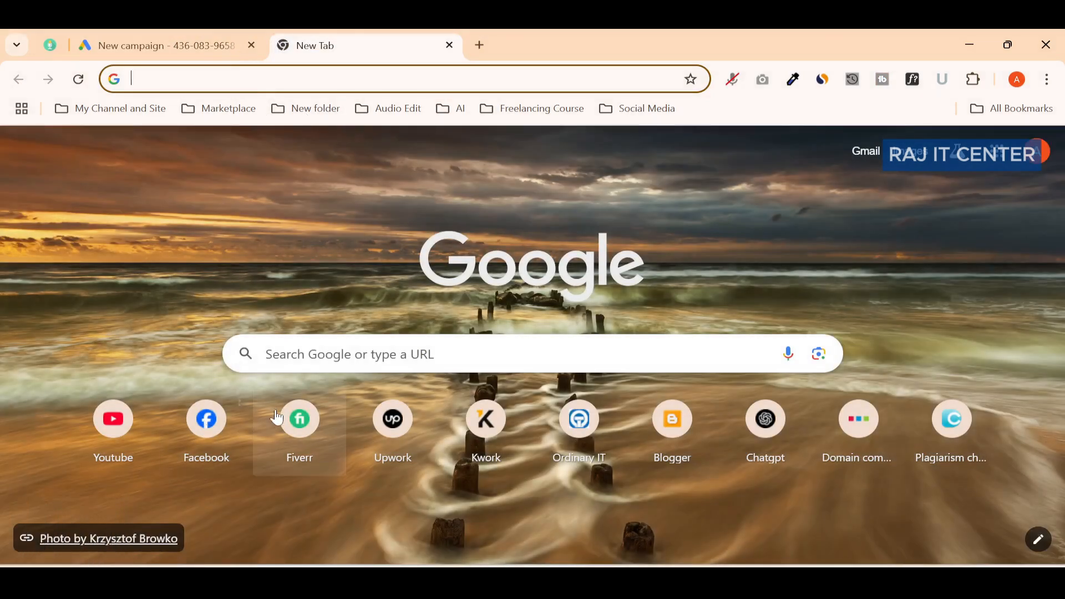
left_click(133, 434)
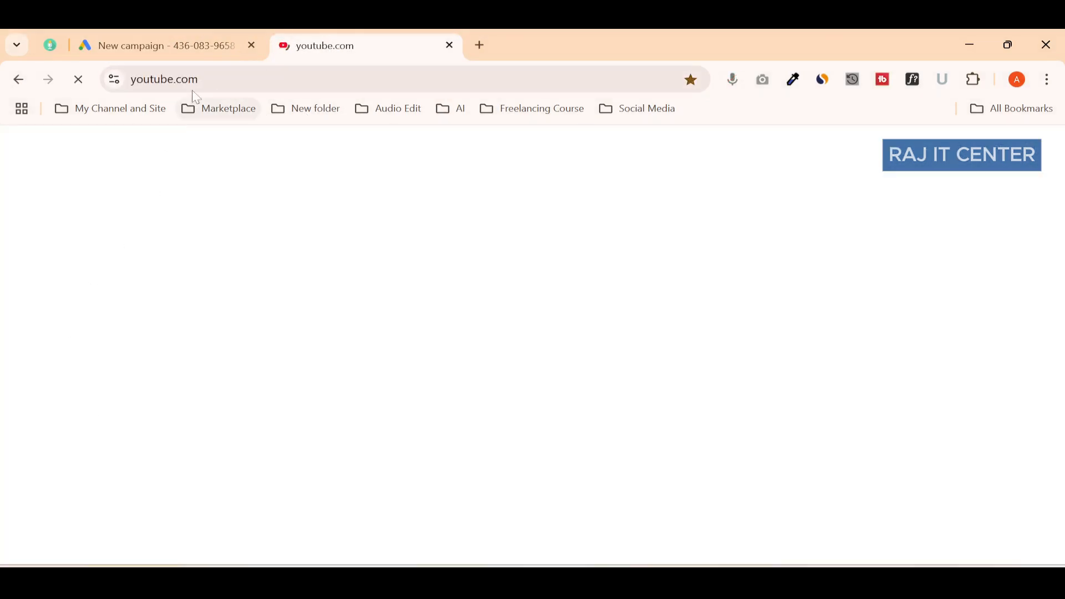
left_click(194, 80)
left_click(199, 49)
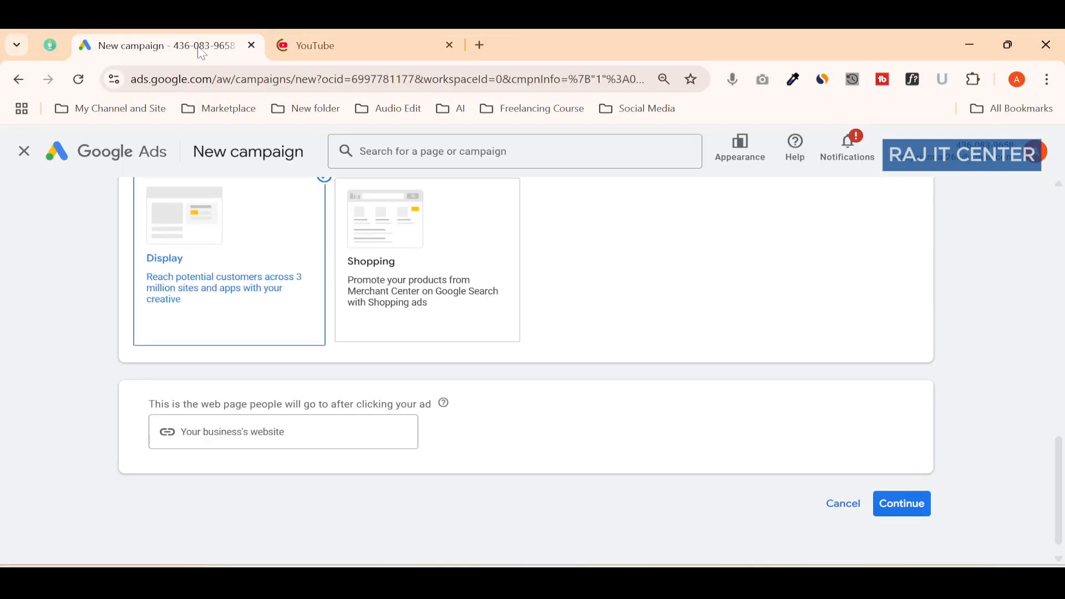
left_click(283, 432)
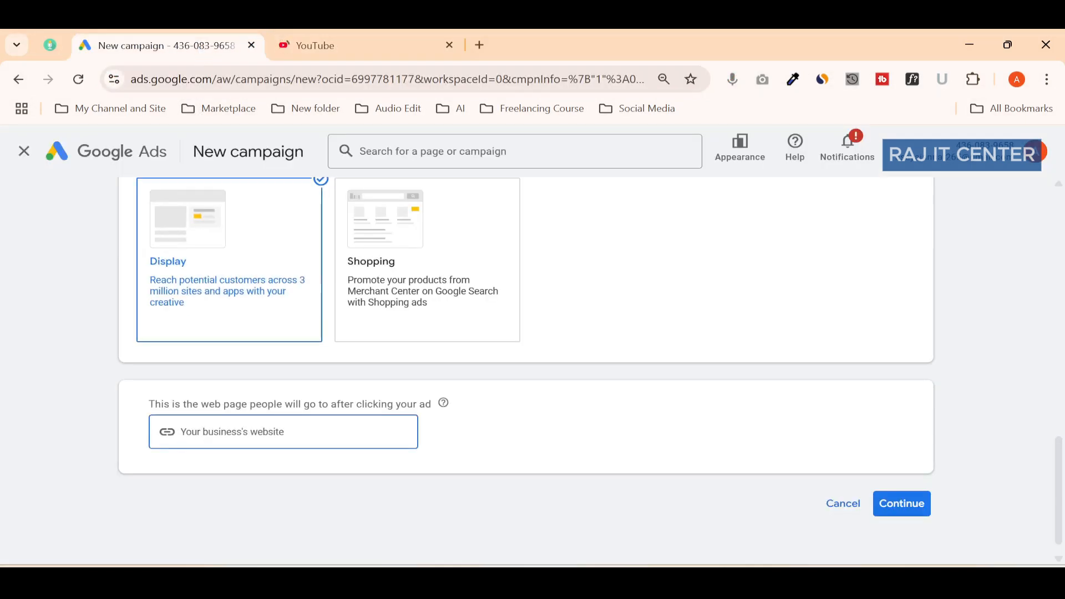
type("https://www.youtube.com/")
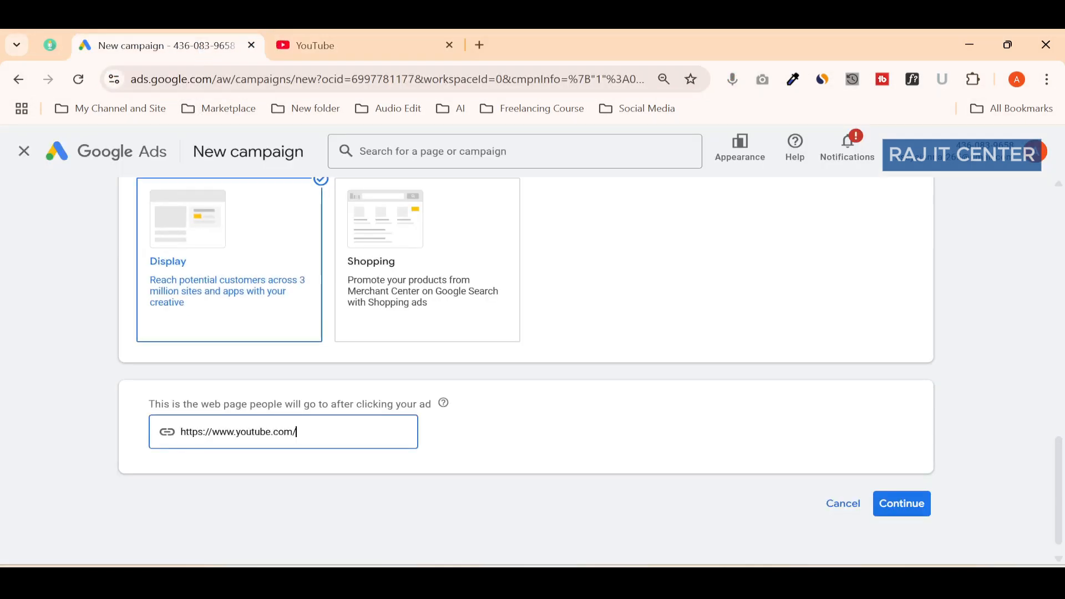
left_click(905, 505)
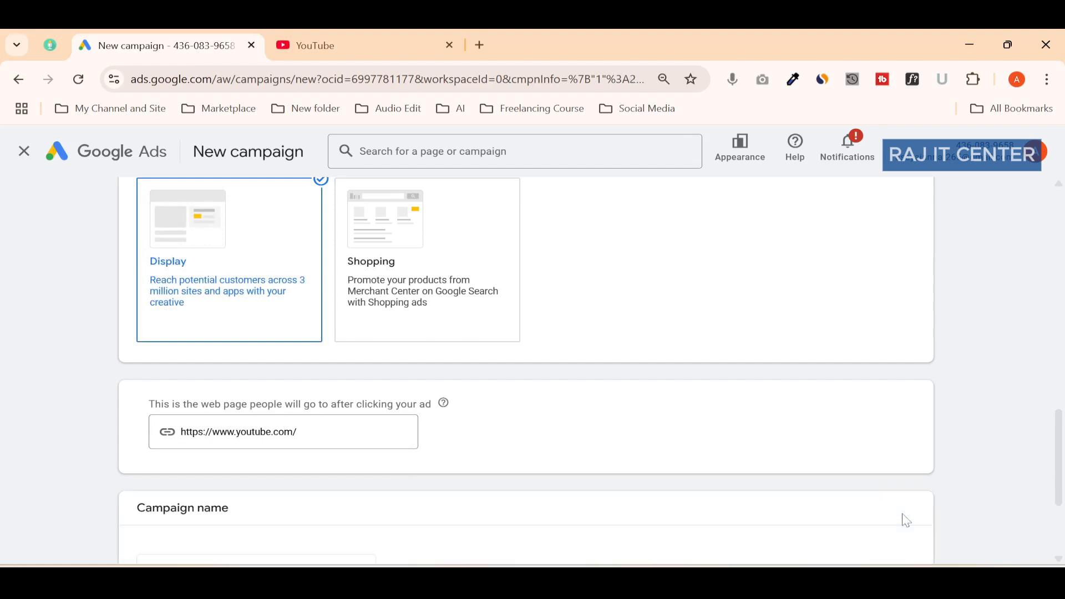
Name the campaign "Website traffic-Display-3 Daily-10$ Lo-BD" and start it as new instead of resuming a saved draft.
scroll(333, 419, "down", 3)
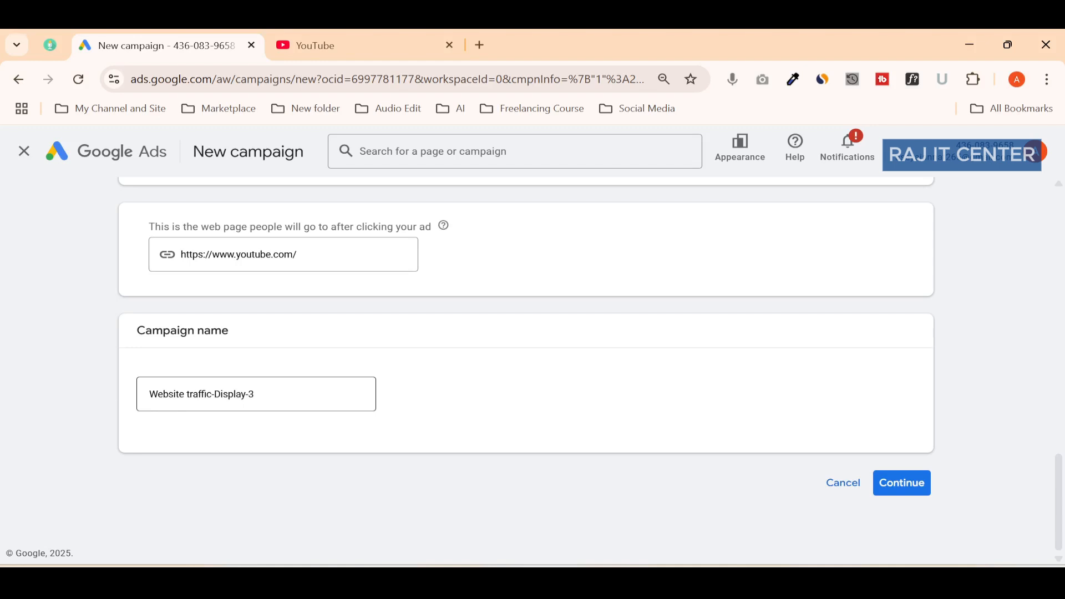
left_click(255, 395)
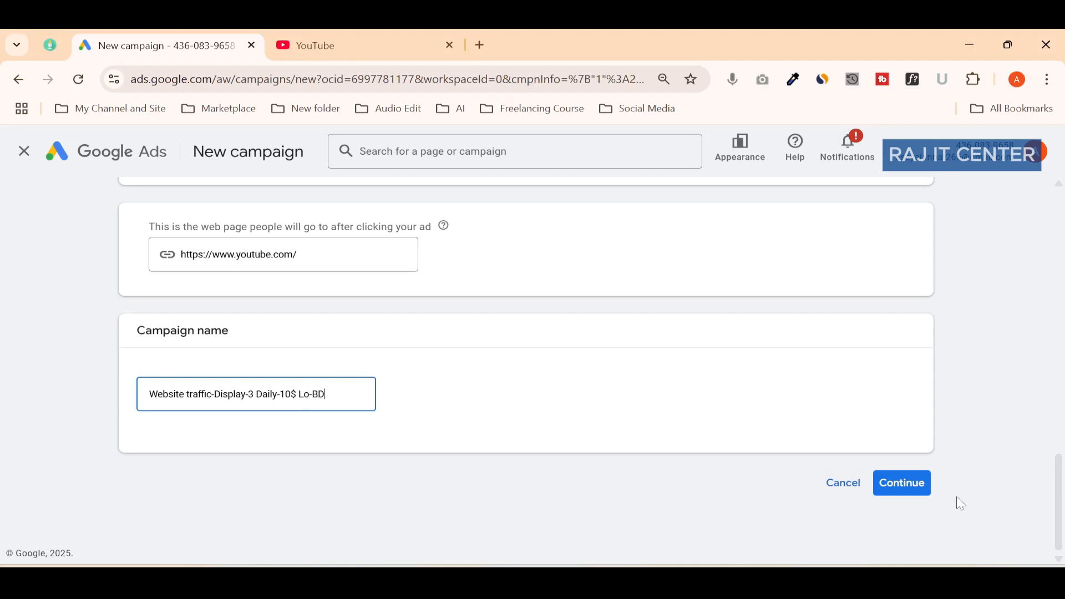
left_click(927, 486)
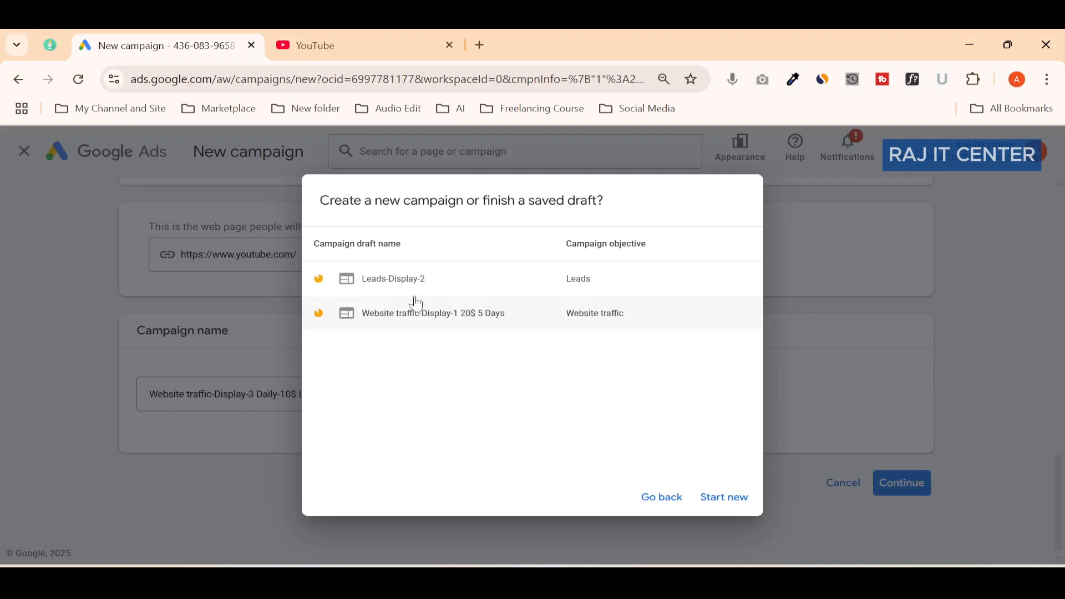
left_click(725, 499)
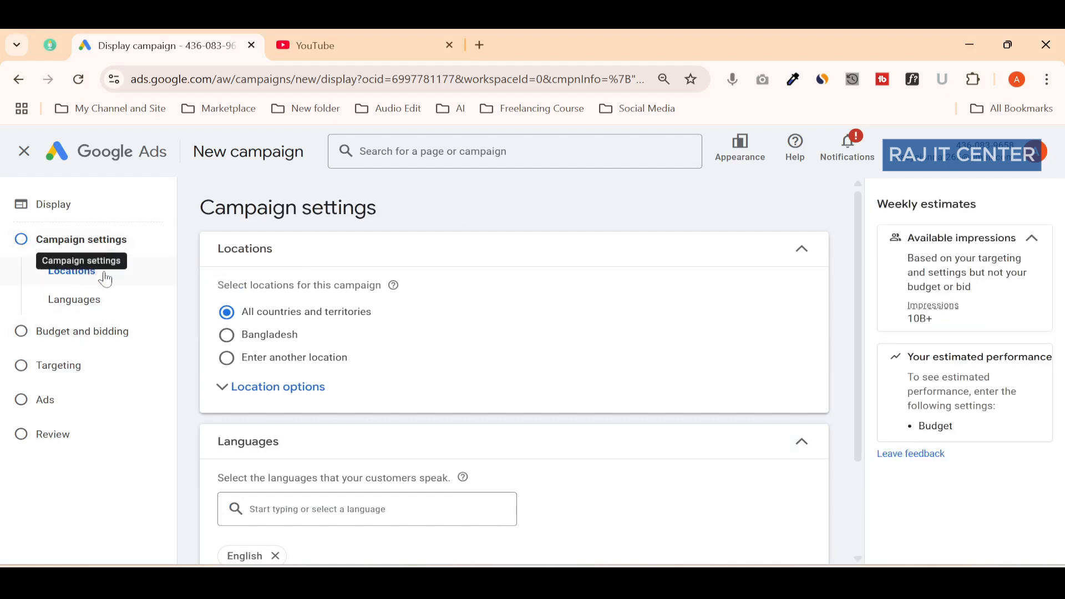
Switch the campaign's location targeting to a custom location and include Dhaka Division, Bangladesh.
scroll(247, 281, "down", 2)
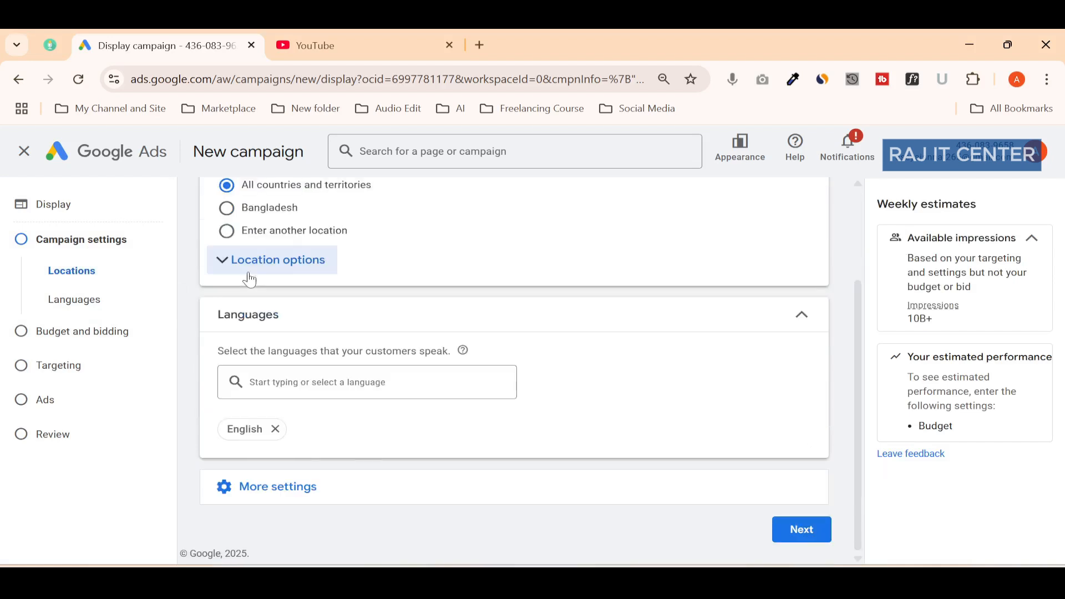
scroll(228, 255, "up", 1)
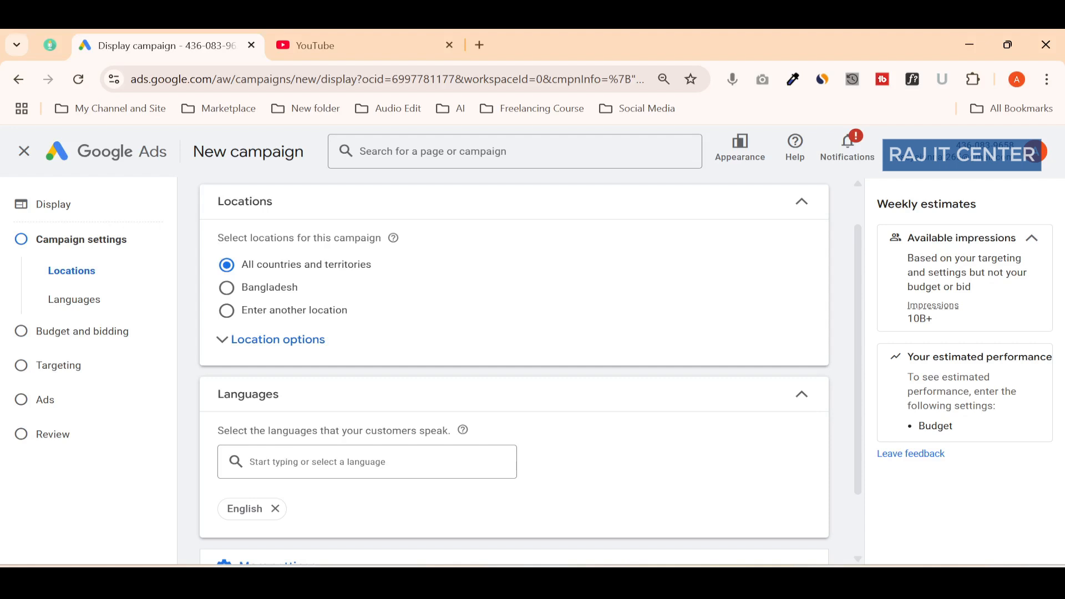
left_click(230, 290)
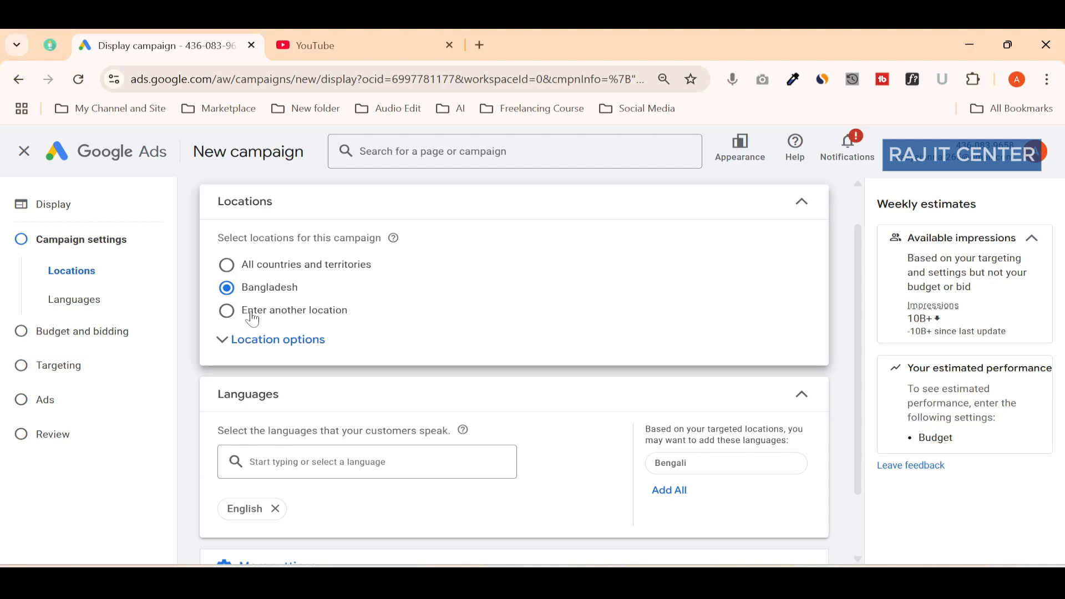
left_click(253, 319)
left_click(339, 355)
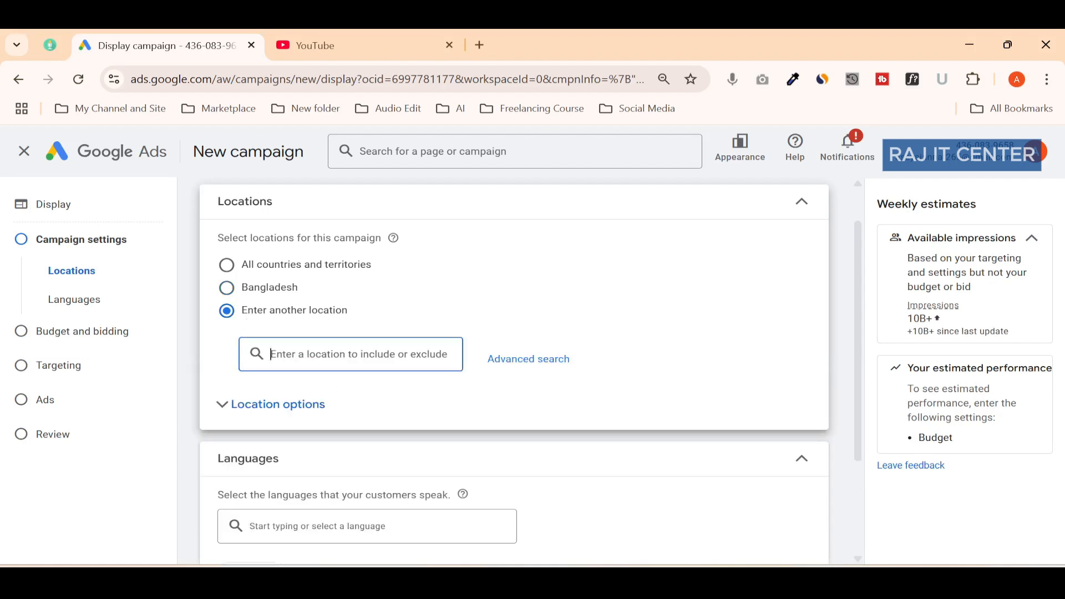
type("dhaka")
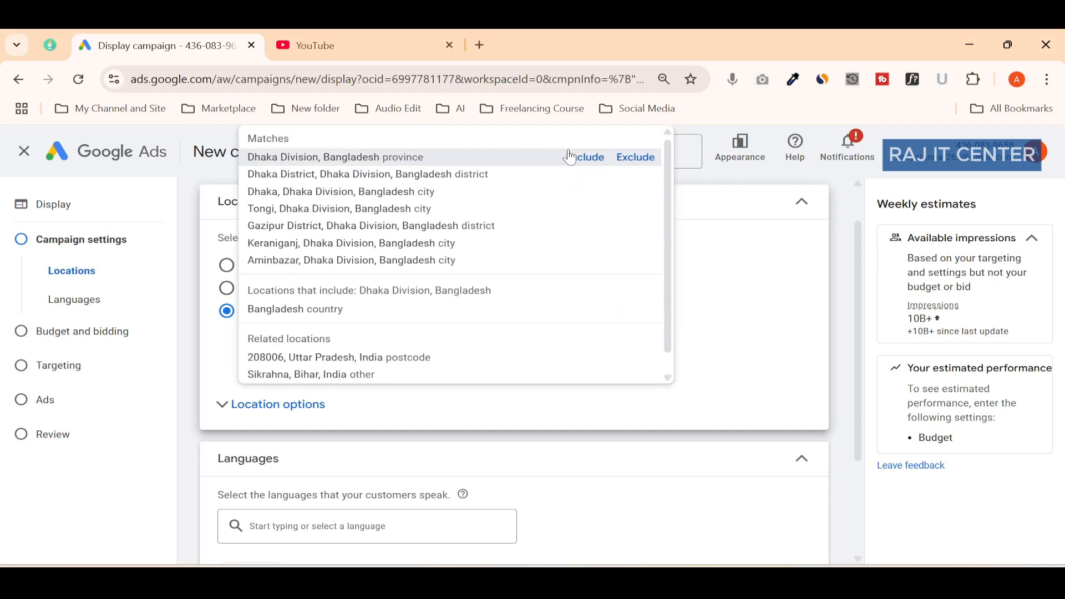
left_click(585, 161)
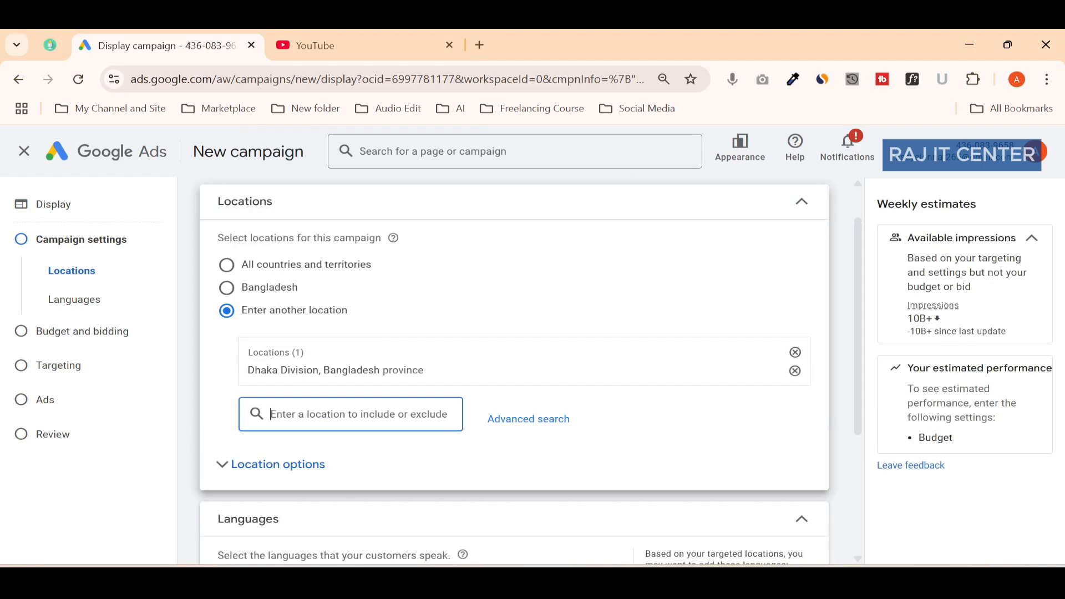
Add Chittagong Division and Sylhet Division, Bangladesh, to the campaign's included locations.
type("chi")
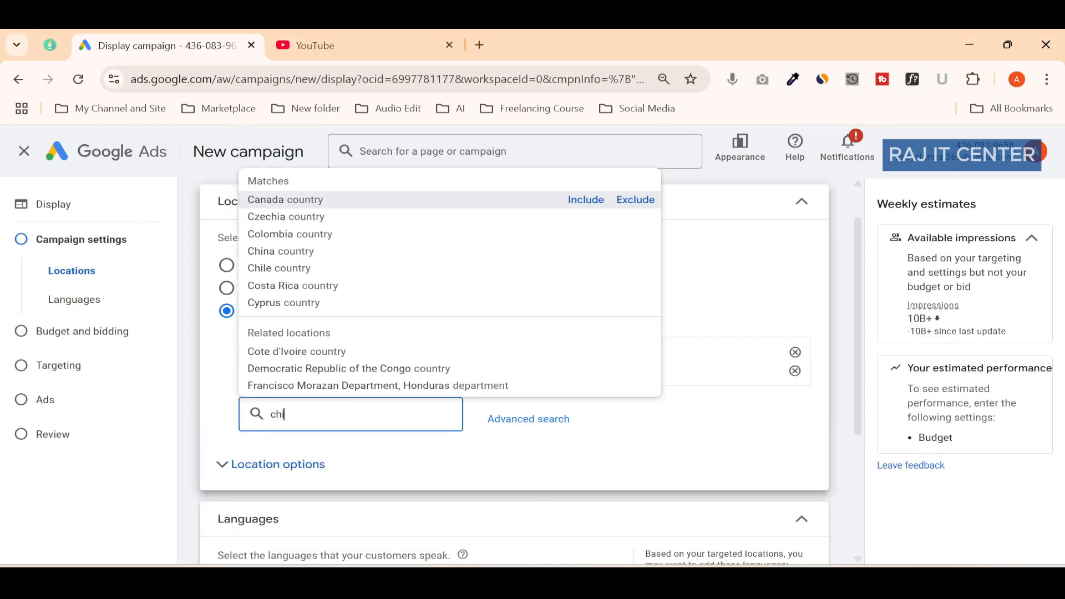
type("ttagong")
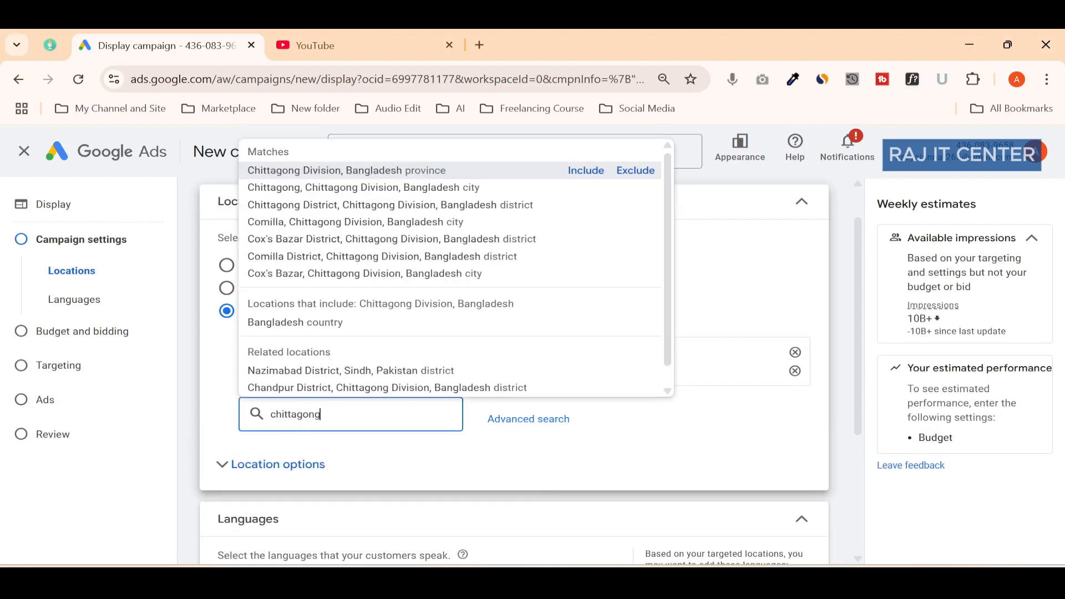
left_click(574, 173)
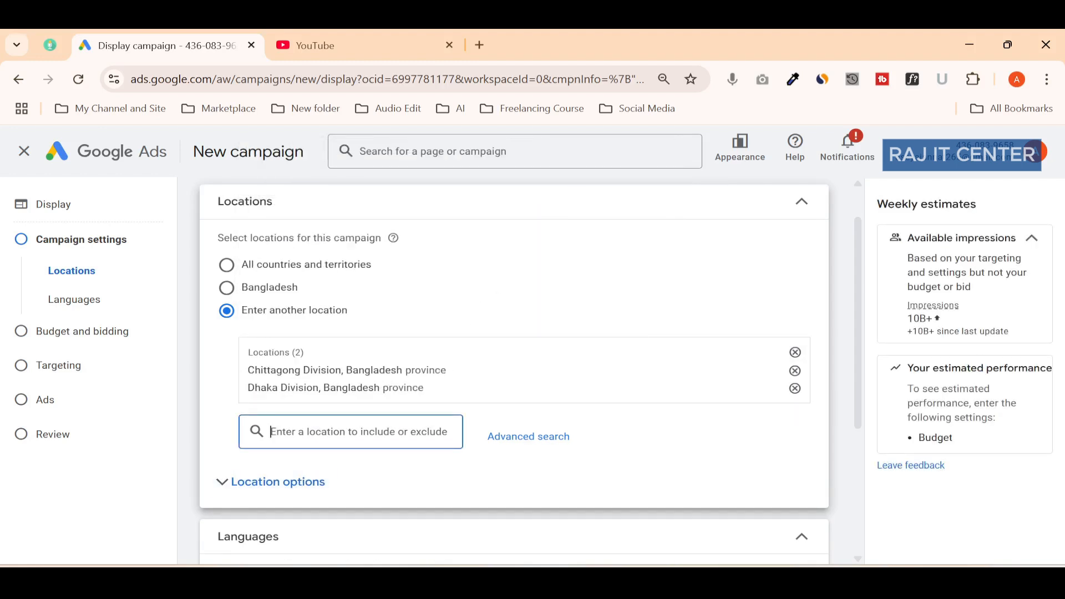
type("s")
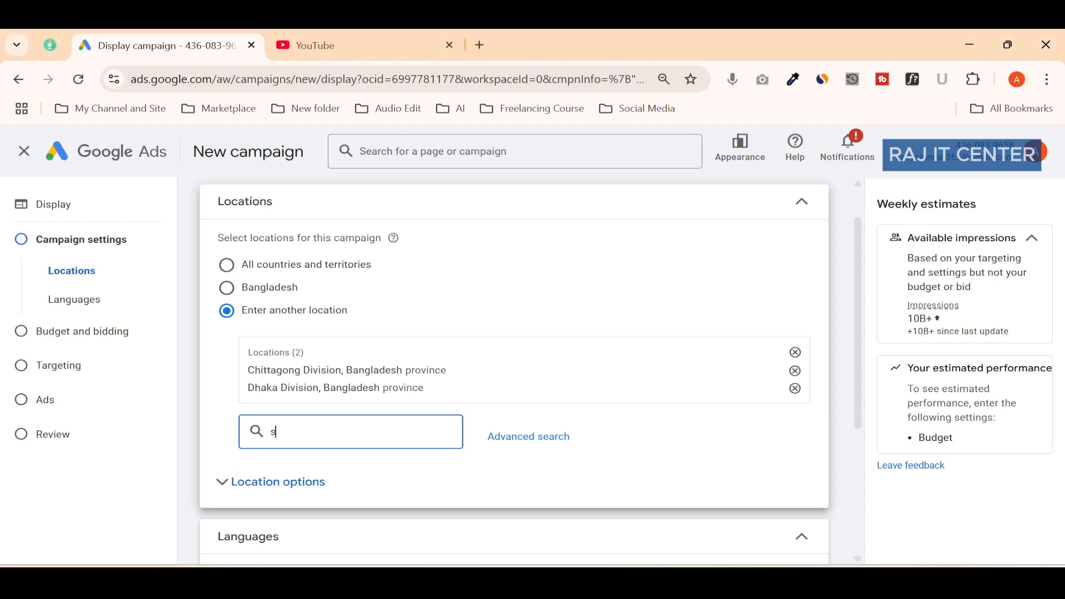
type("ylhet")
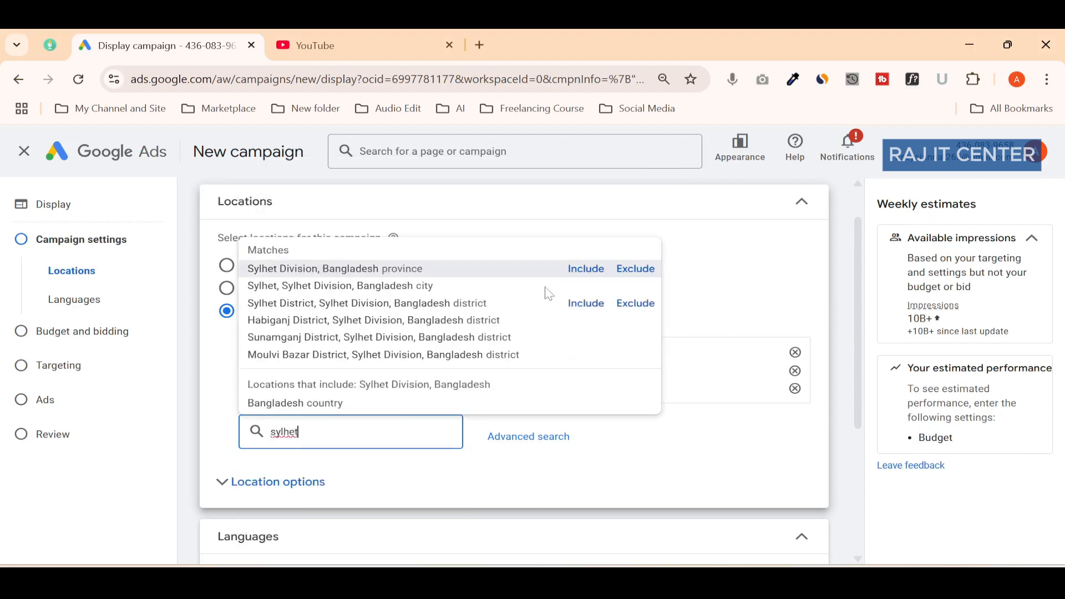
left_click(577, 270)
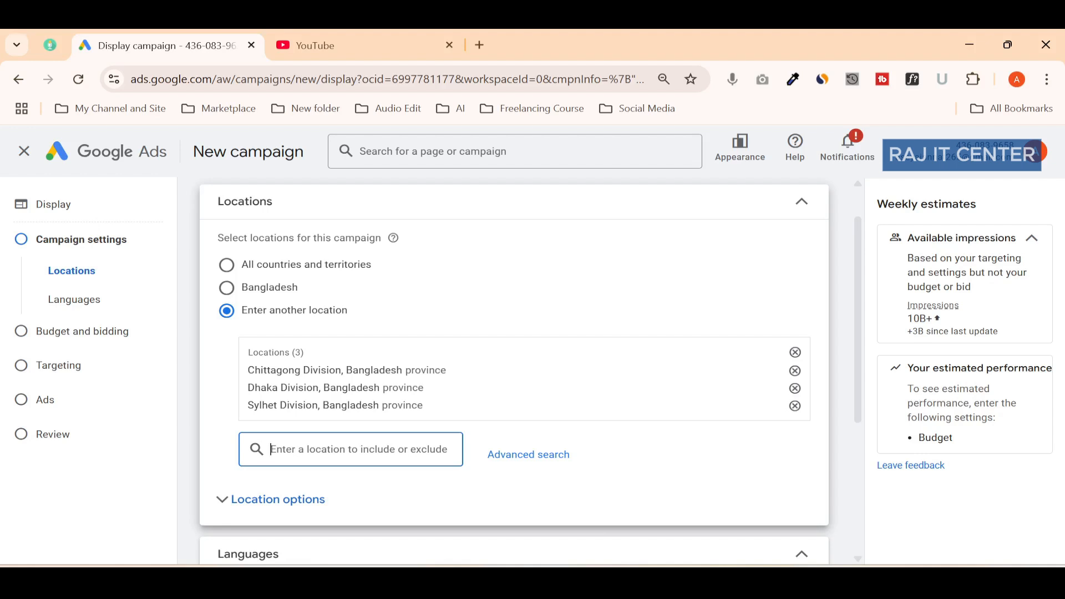
Exclude Rajshahi Division, Bangladesh, from the campaign's locations and check the included and excluded lists.
type("rajshs")
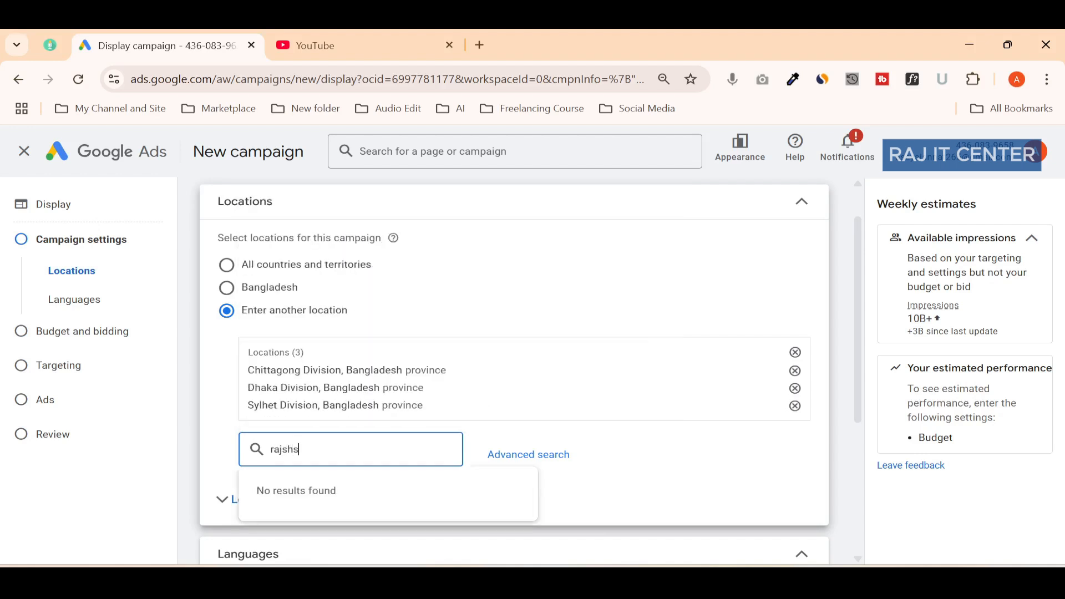
key("BackSpace")
type("ahi")
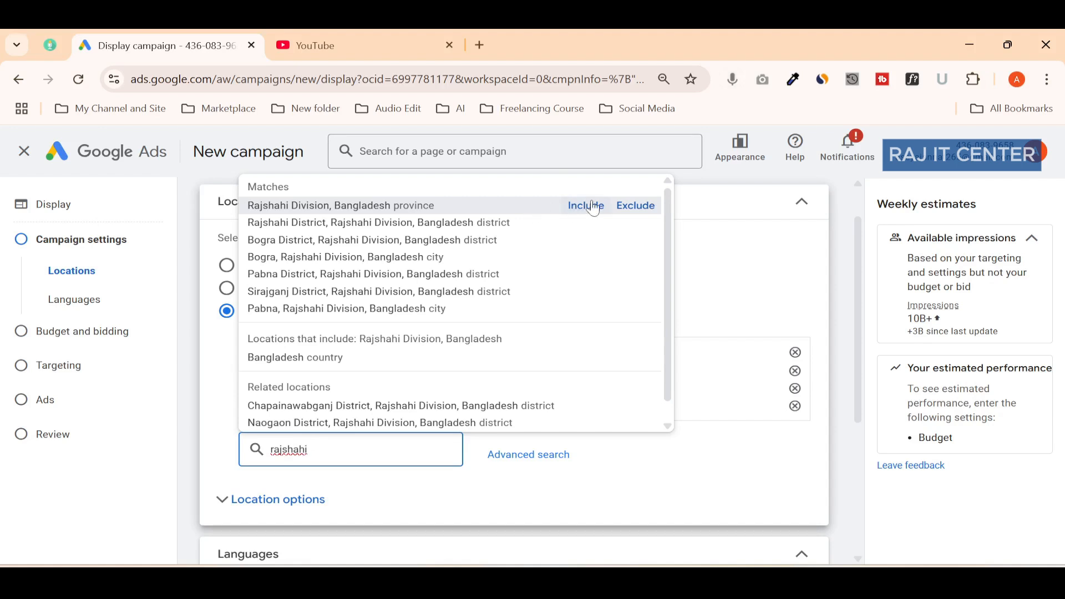
left_click(629, 209)
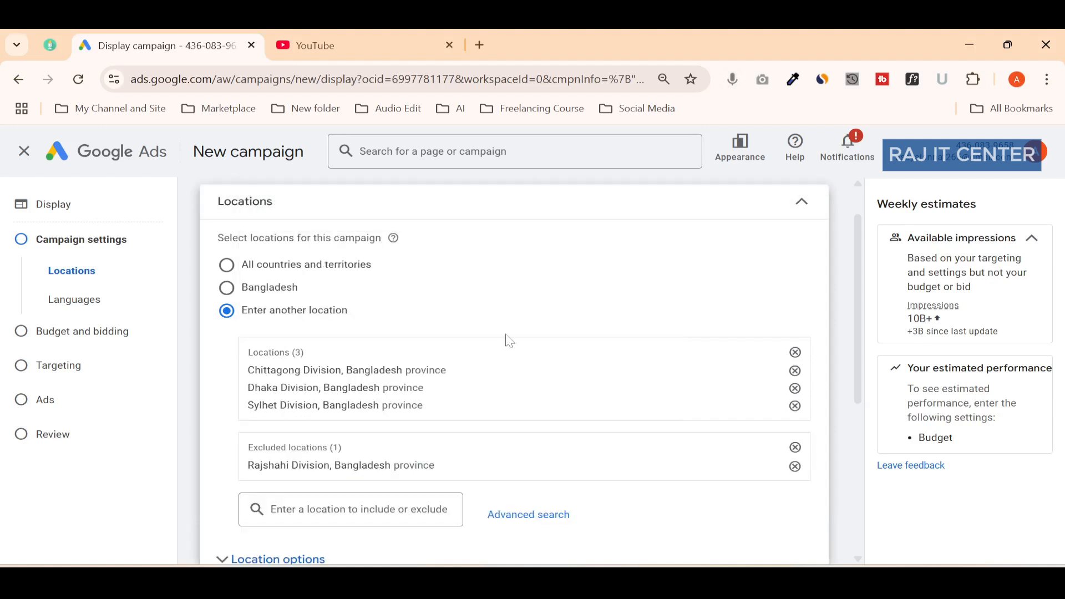
scroll(507, 340, "down", 2)
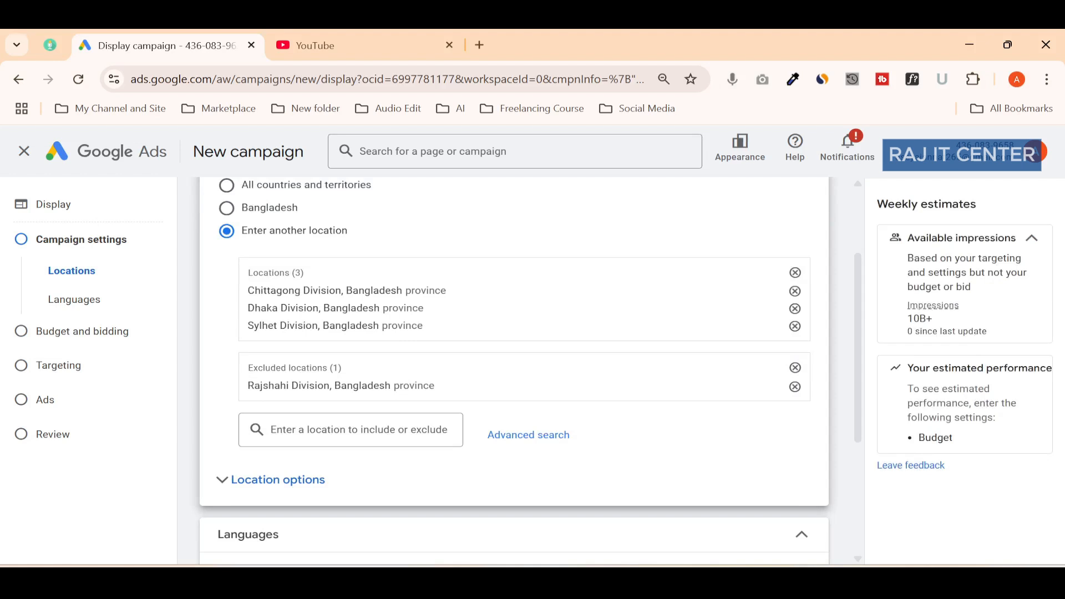
left_click_drag(248, 290, 433, 329)
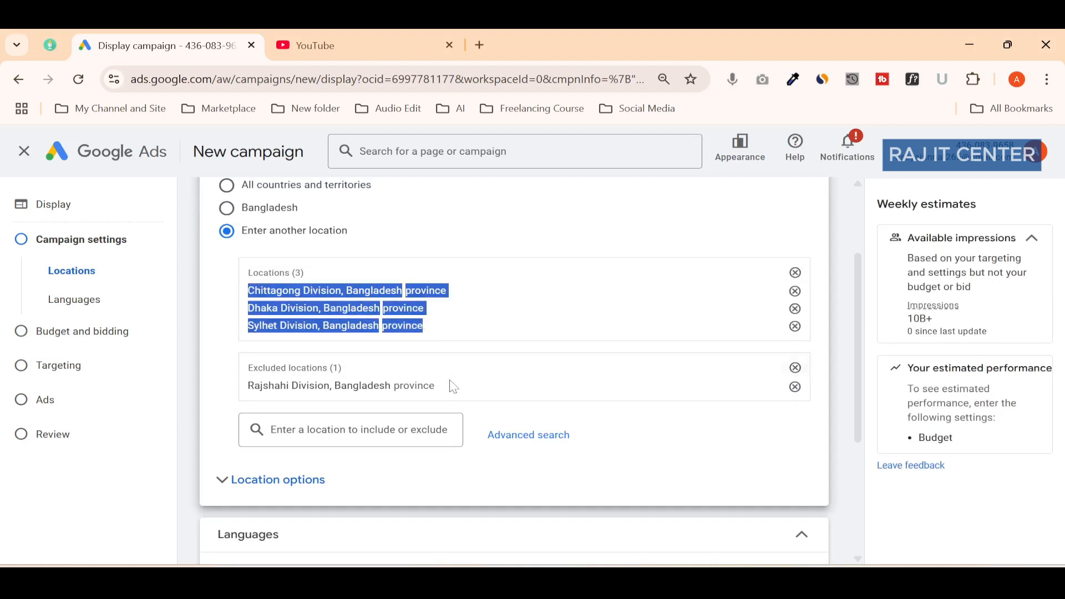
left_click_drag(451, 385, 233, 377)
left_click(232, 377)
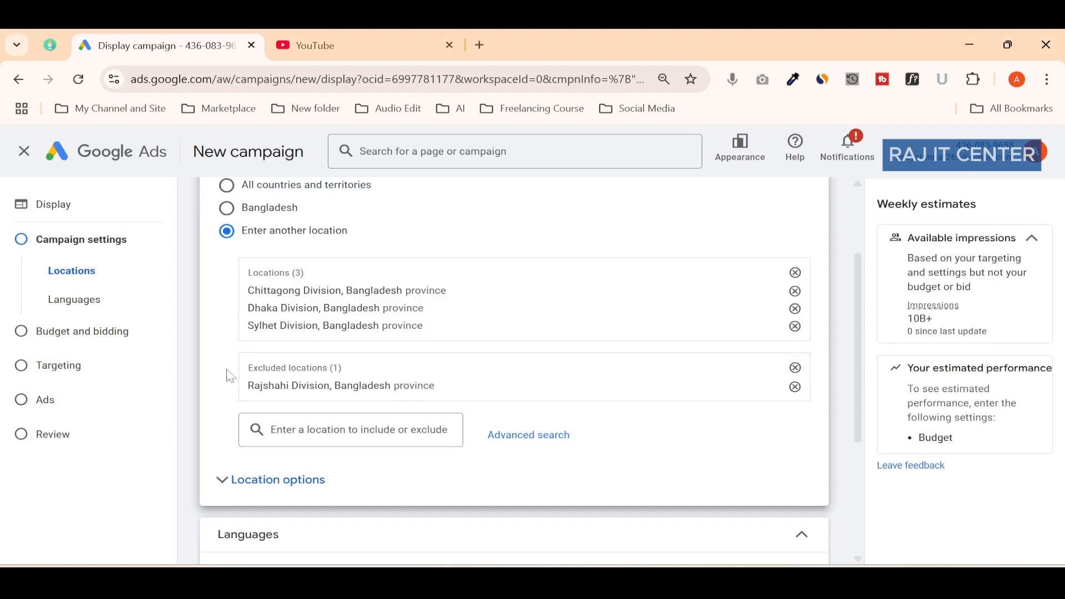
Add Bengali to the languages that the campaign's customers speak, alongside English.
scroll(230, 378, "down", 4)
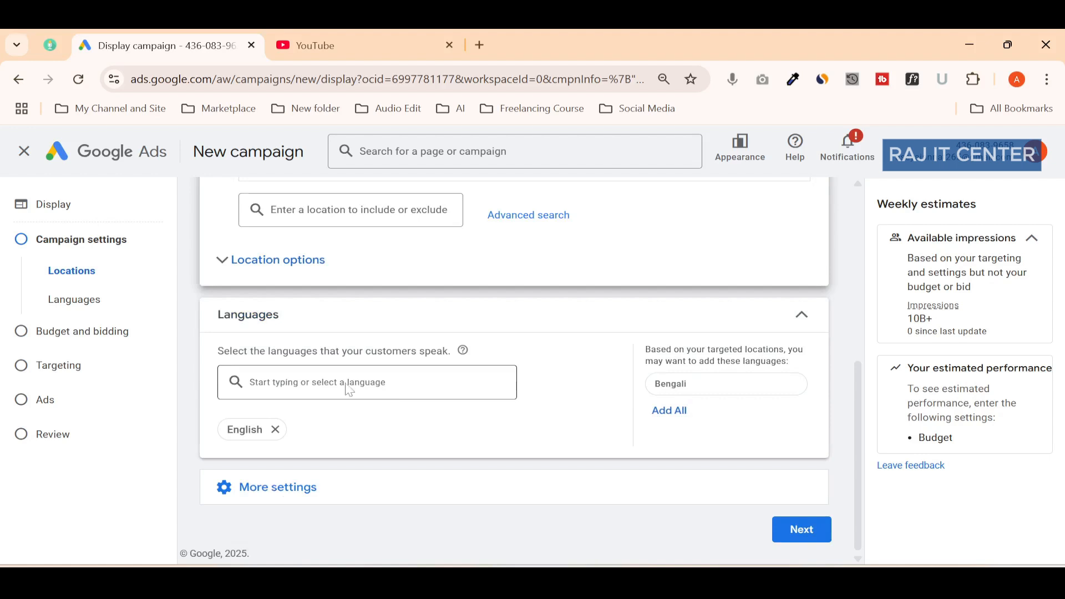
left_click(350, 390)
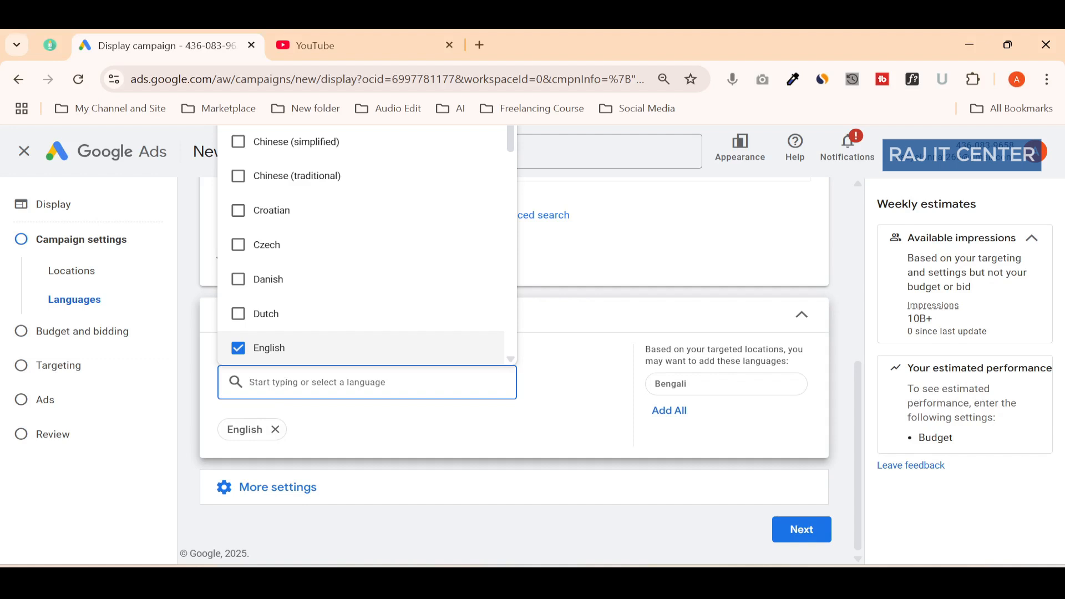
type("be")
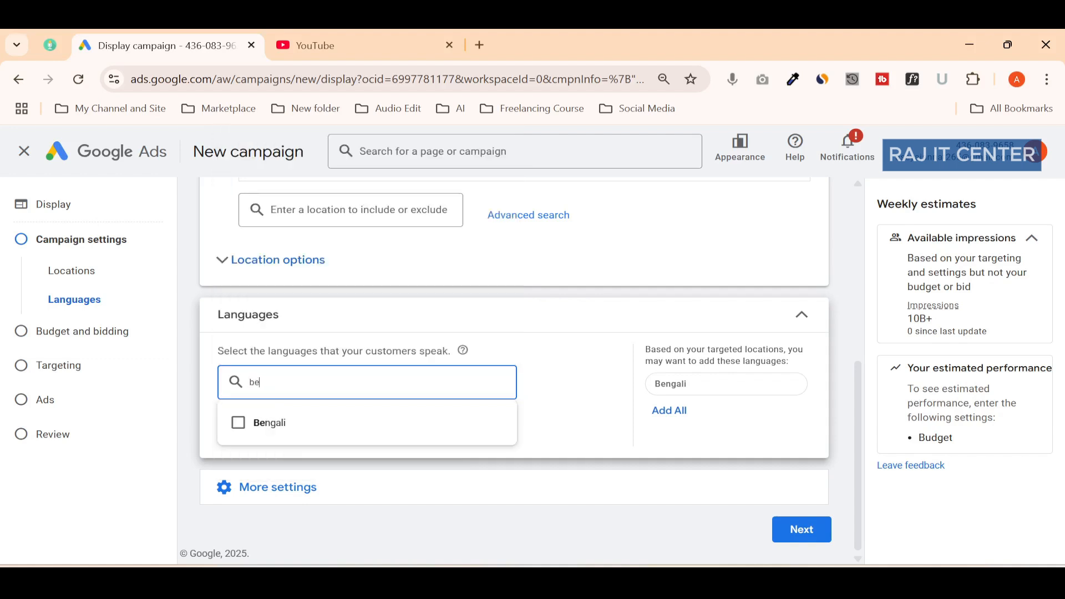
left_click(281, 433)
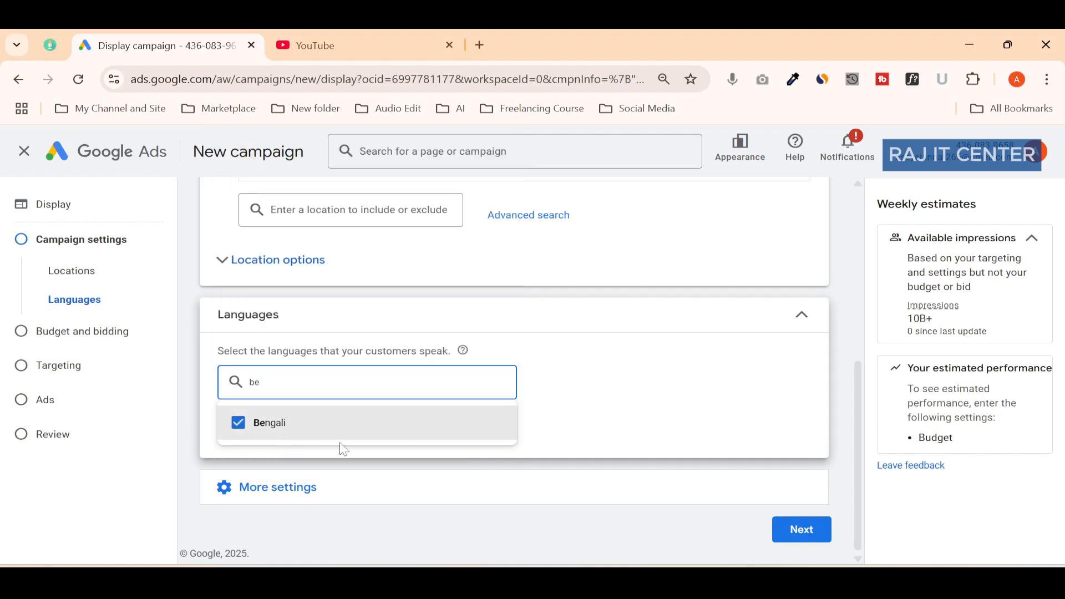
left_click(542, 422)
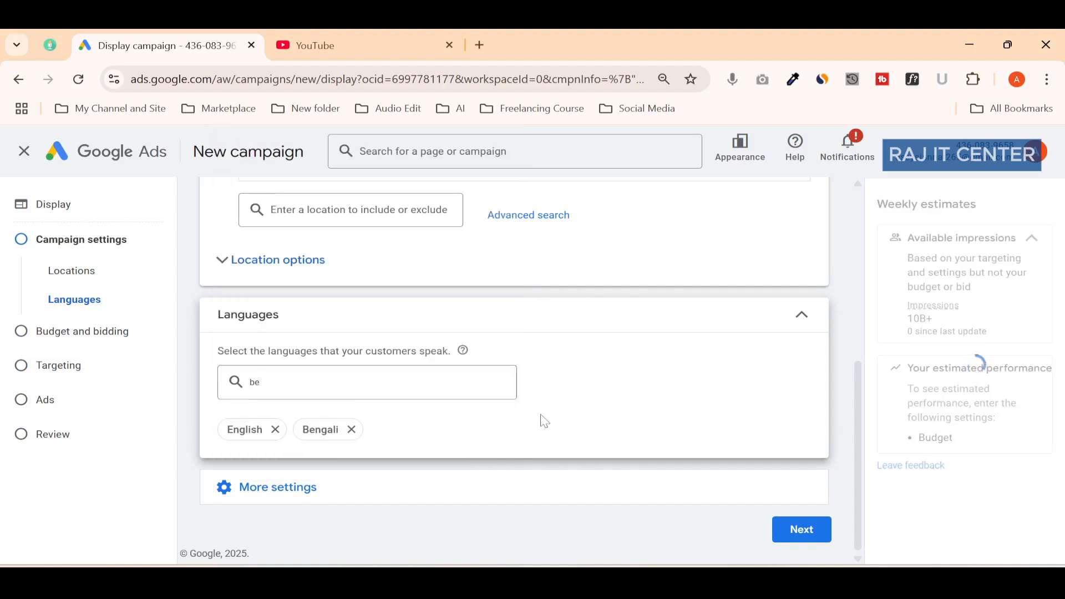
Expand the additional campaign settings and examine the ad rotation options.
left_click(344, 489)
scroll(366, 421, "down", 4)
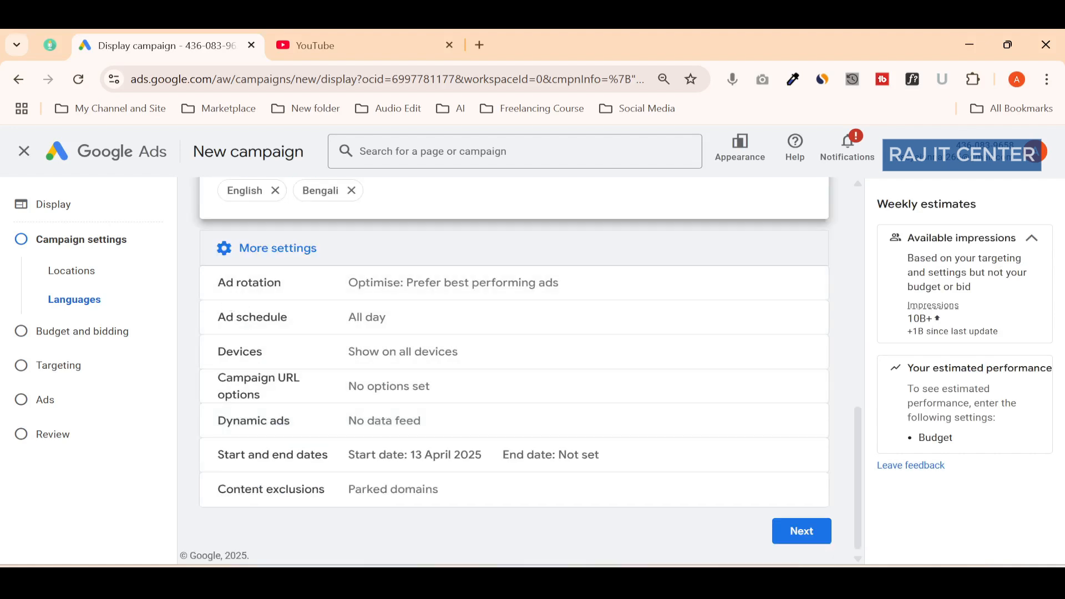
left_click(806, 293)
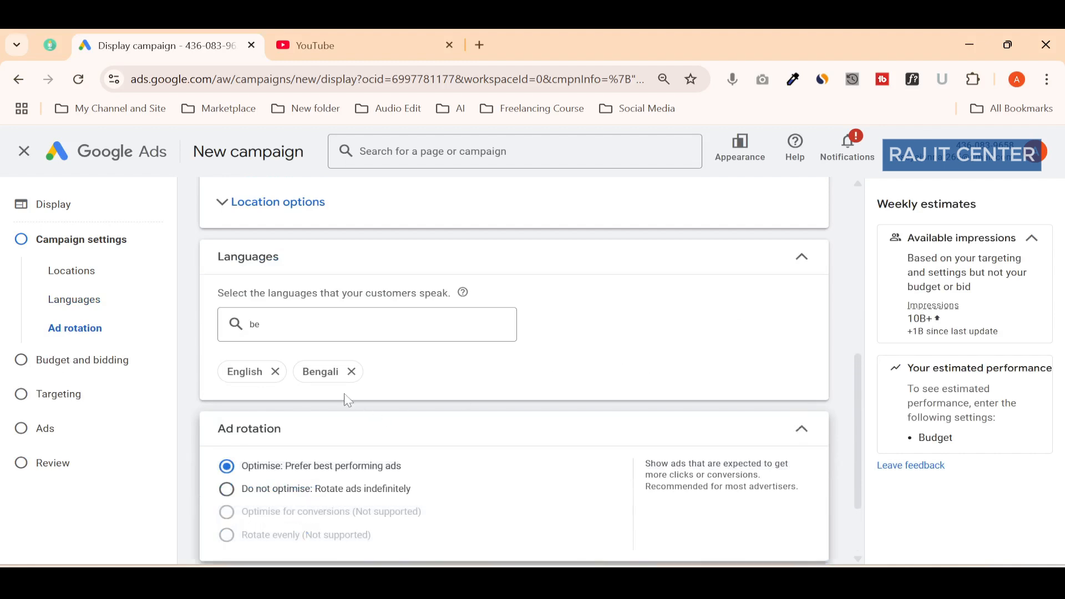
scroll(339, 399, "down", 2)
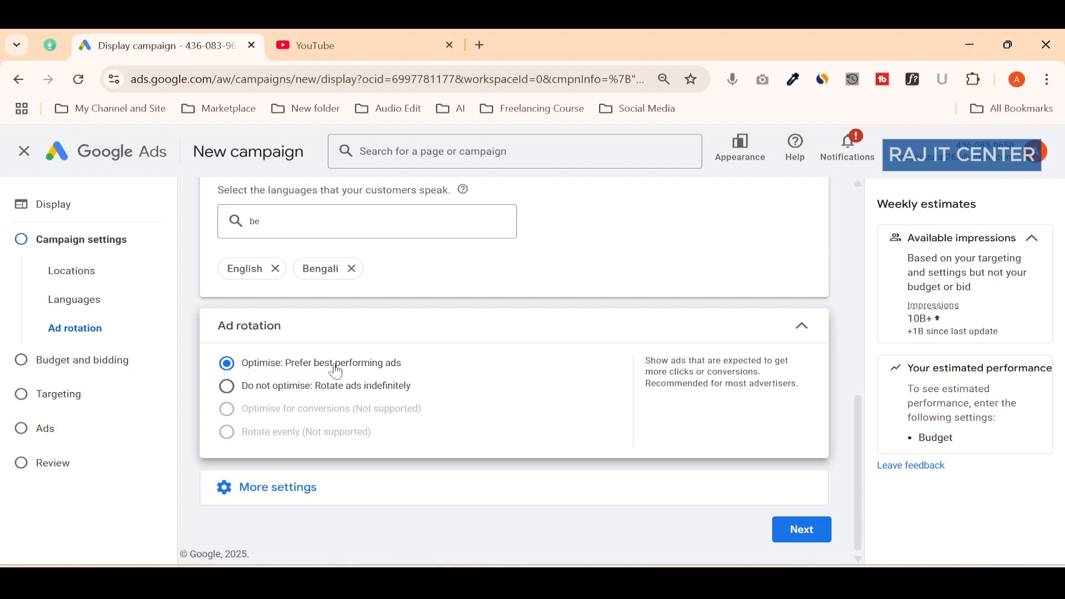
Open the ad schedule in the additional campaign settings and limit the ads to Tuesdays.
left_click(325, 504)
scroll(341, 453, "down", 4)
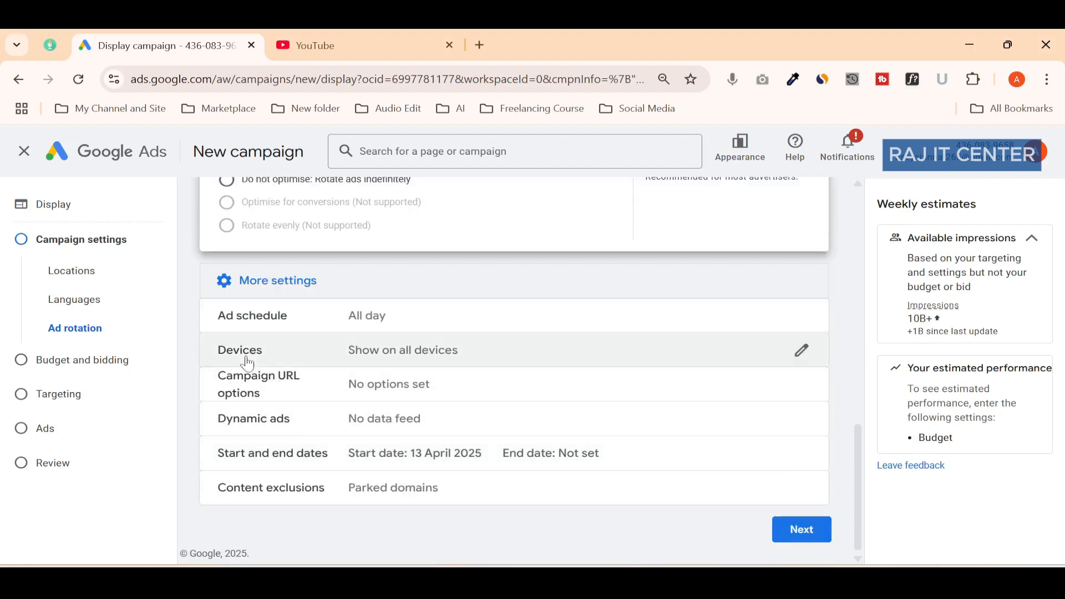
left_click(372, 328)
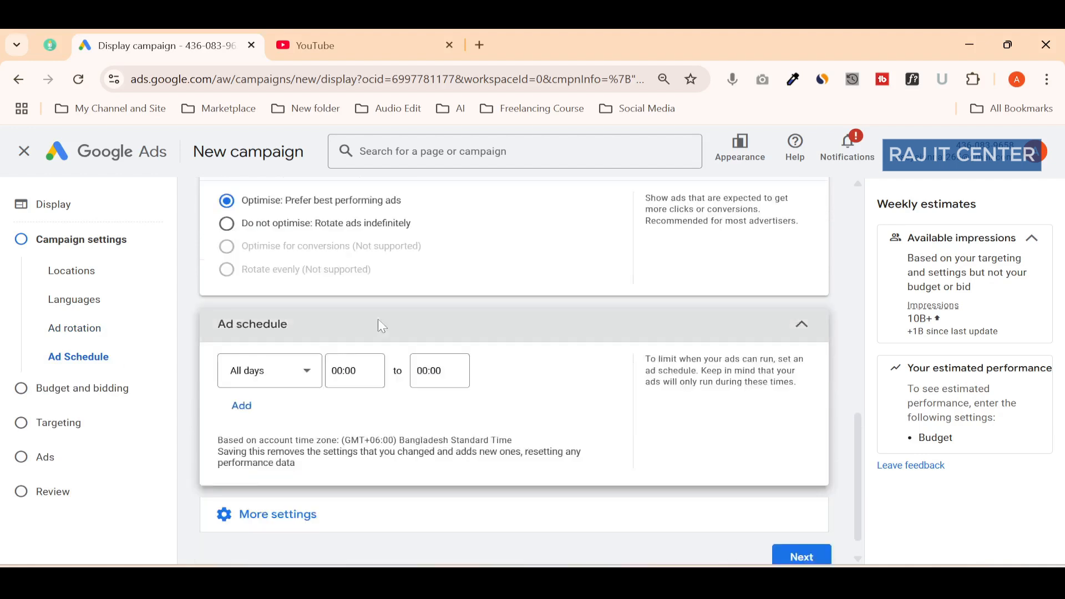
left_click(295, 348)
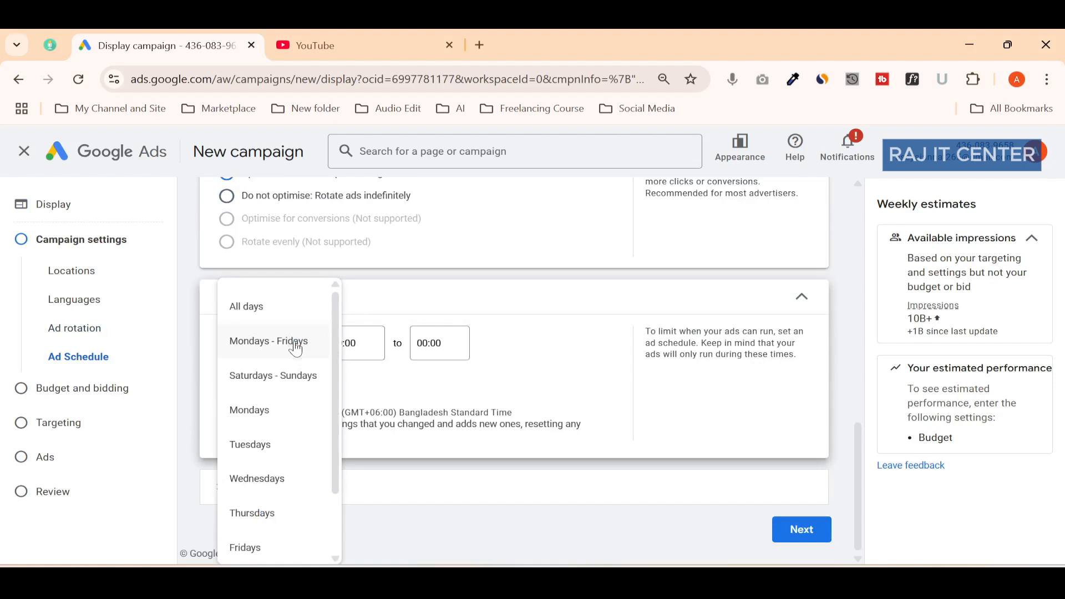
scroll(267, 373, "down", 2)
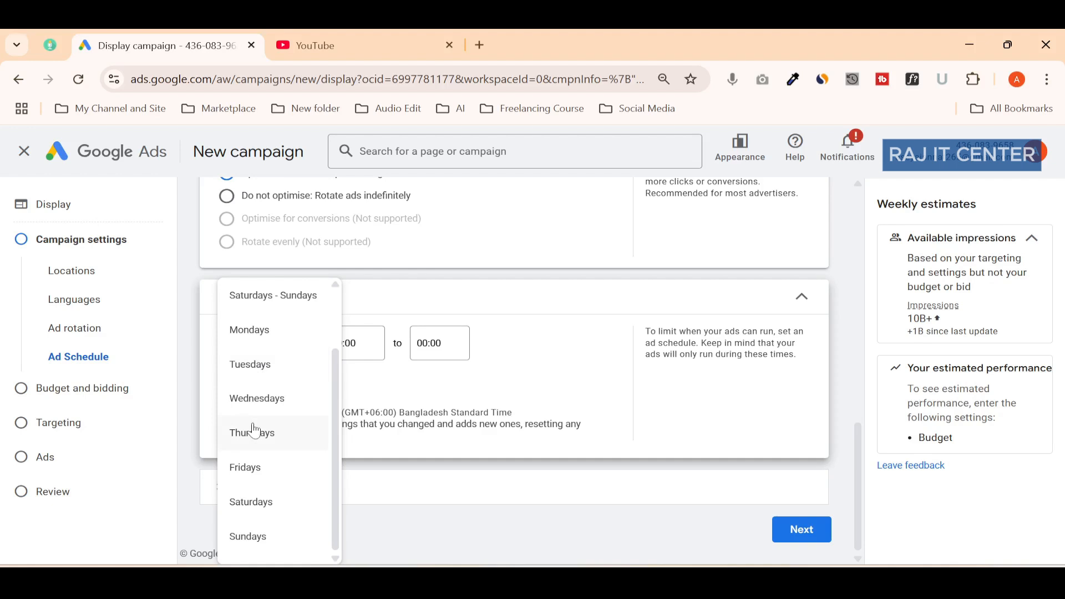
scroll(254, 432, "up", 2)
scroll(254, 432, "down", 2)
left_click(262, 377)
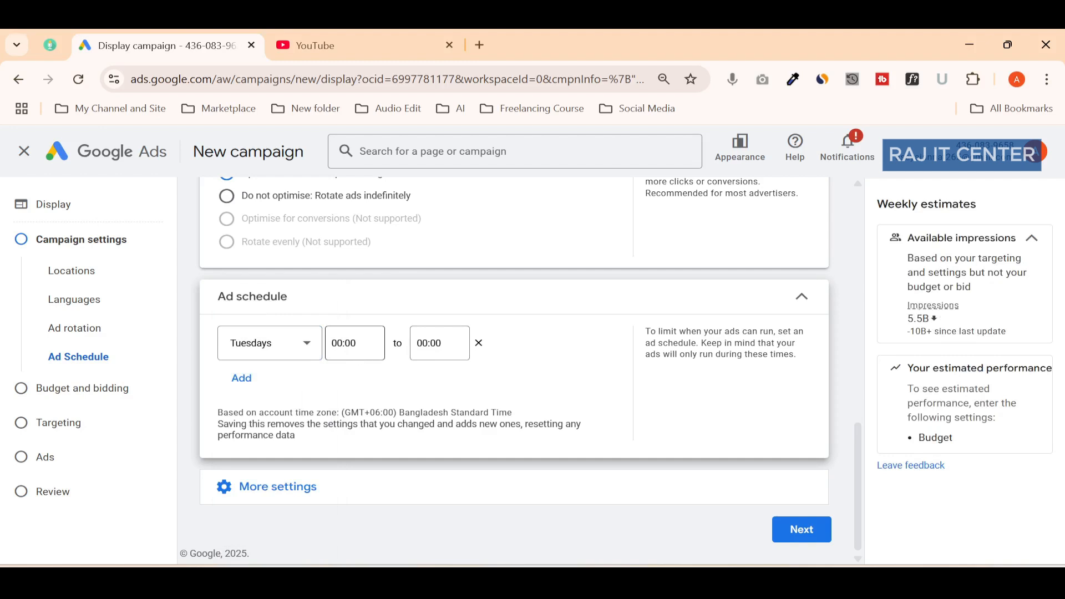
Set specific device targeting for the campaign and remove Tablets from the targeted devices.
left_click(321, 493)
left_click(418, 364)
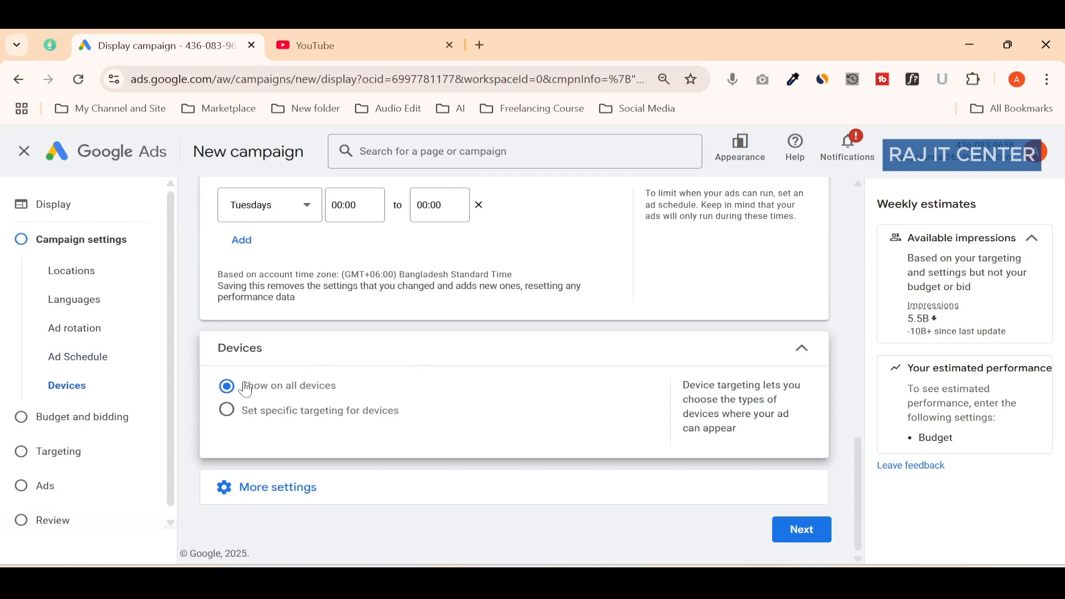
left_click(256, 420)
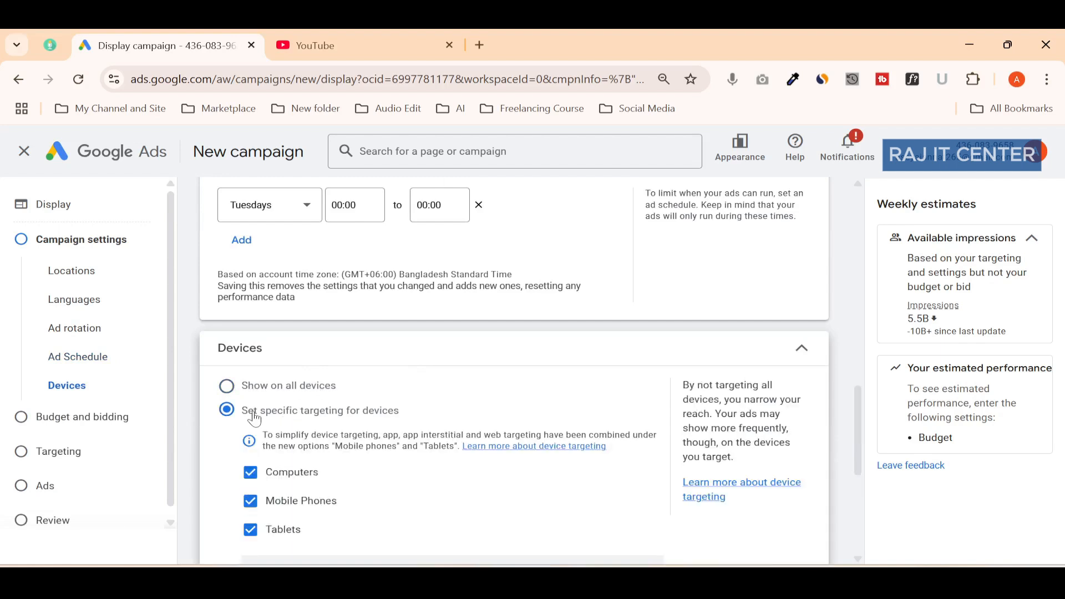
scroll(256, 420, "down", 4)
scroll(269, 335, "up", 1)
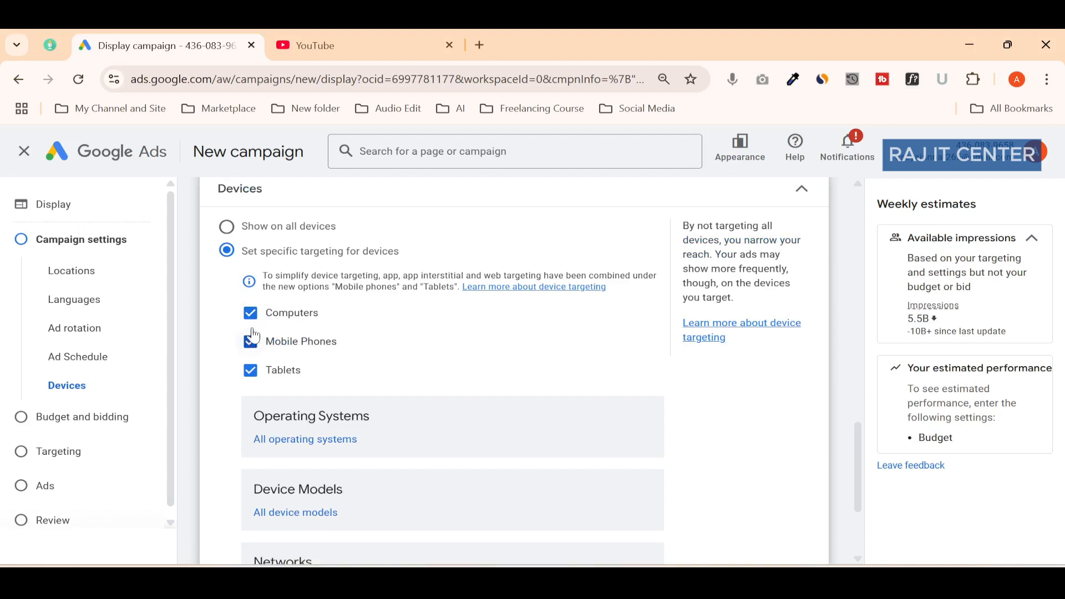
left_click(250, 370)
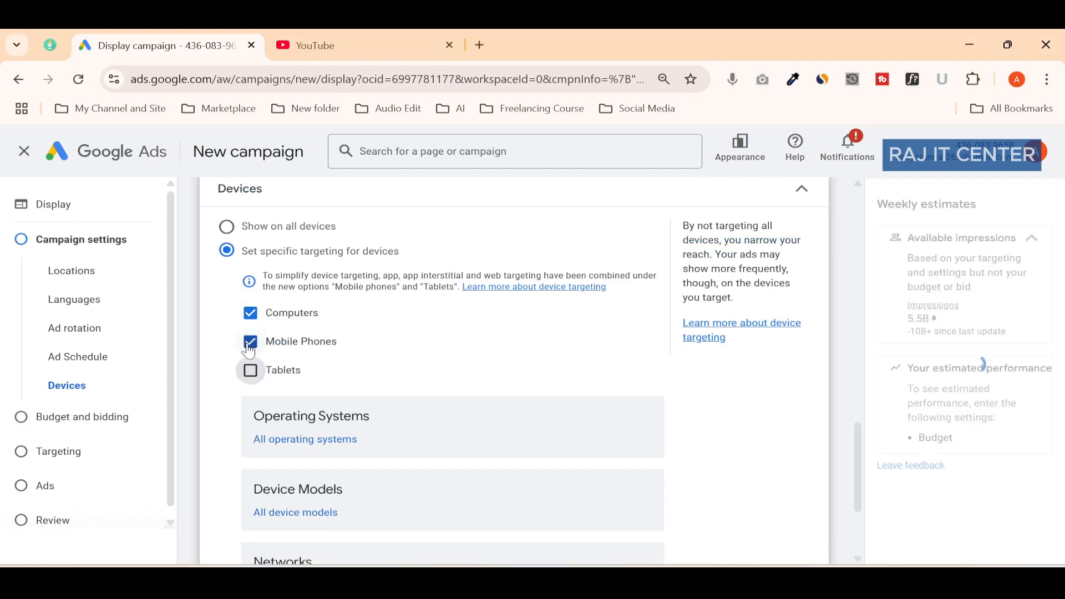
Limit the device targeting networks to Wi-Fi, plus Grameenphone and Banglalink in Bangladesh, leaving out Robi.
scroll(262, 331, "down", 1)
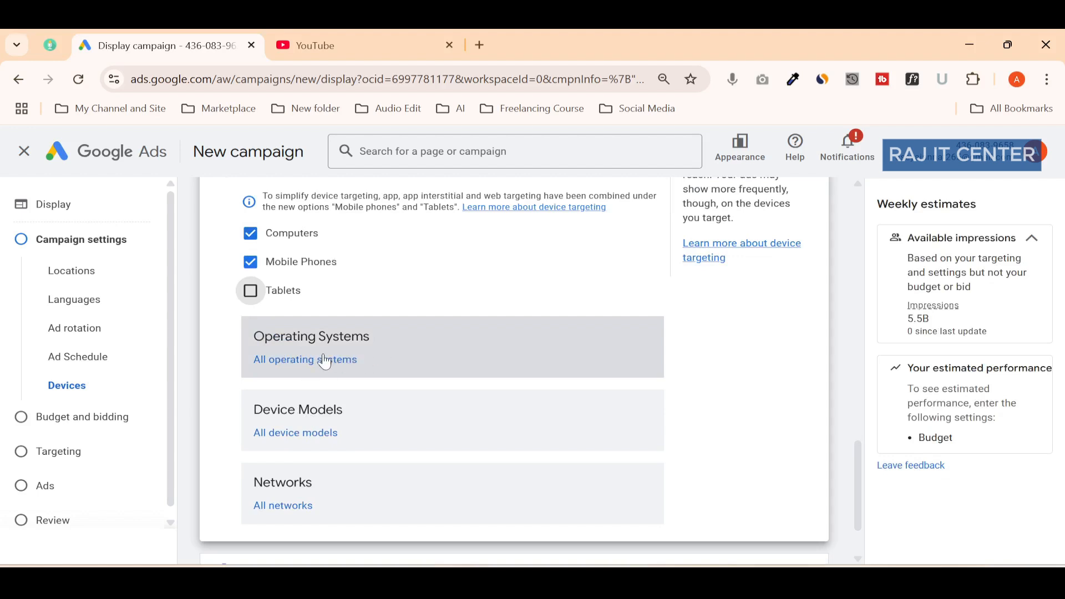
scroll(327, 364, "down", 1)
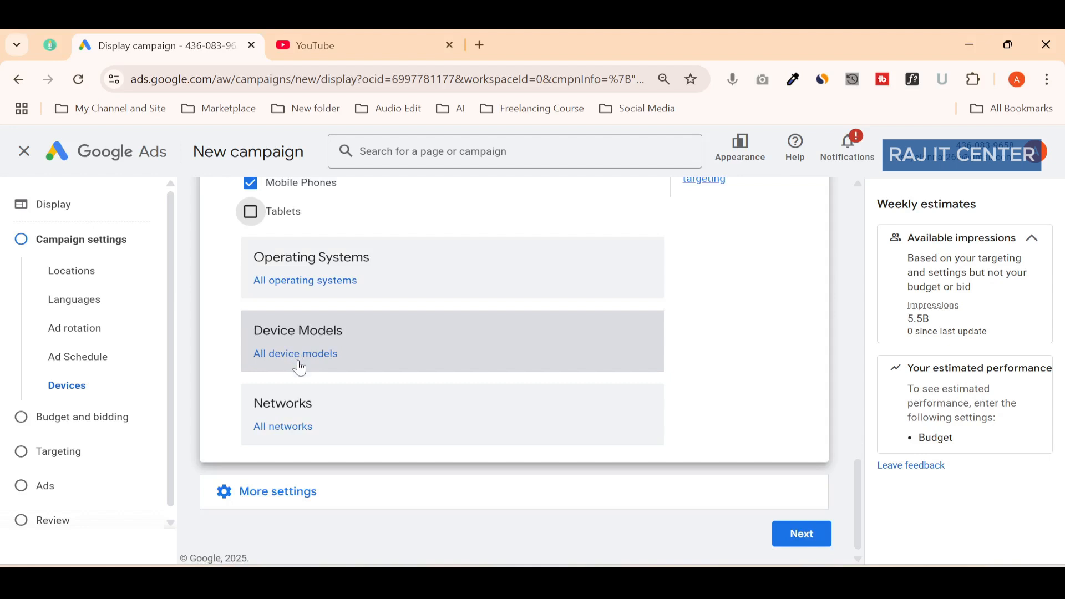
left_click(285, 427)
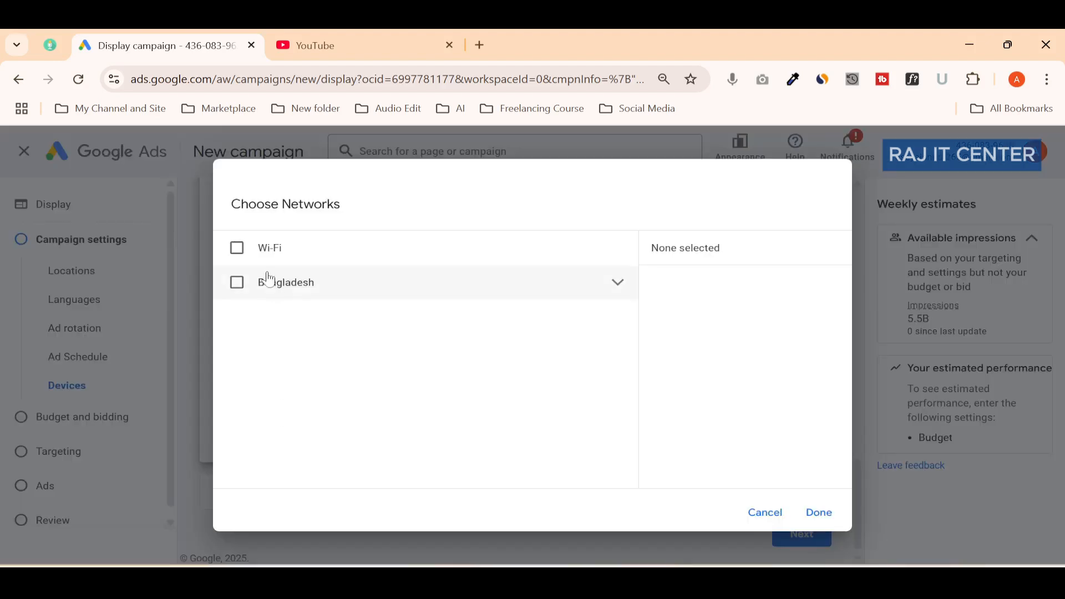
left_click(238, 259)
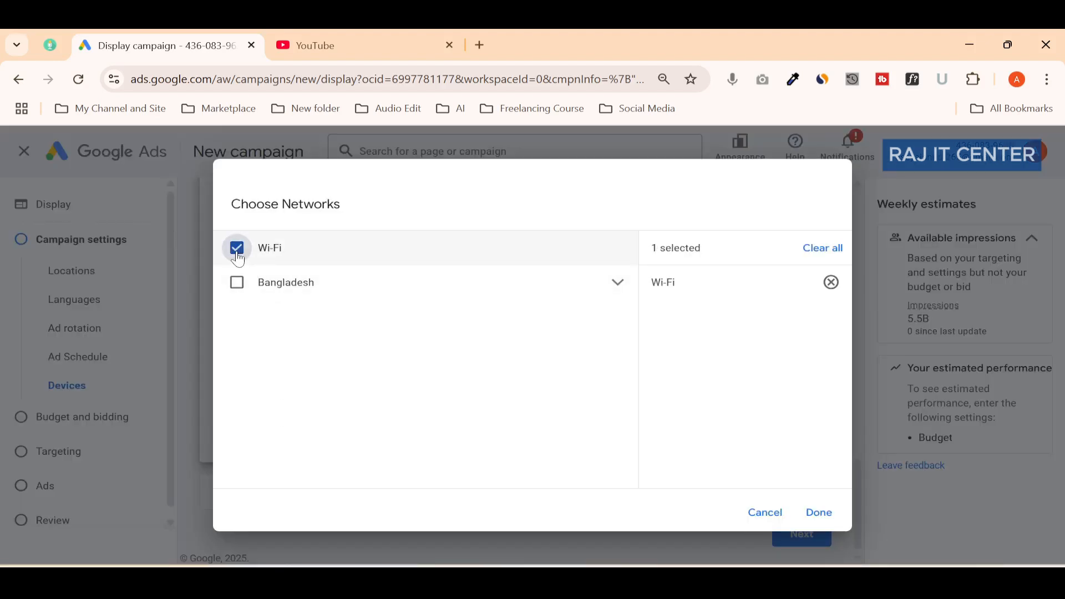
left_click(263, 291)
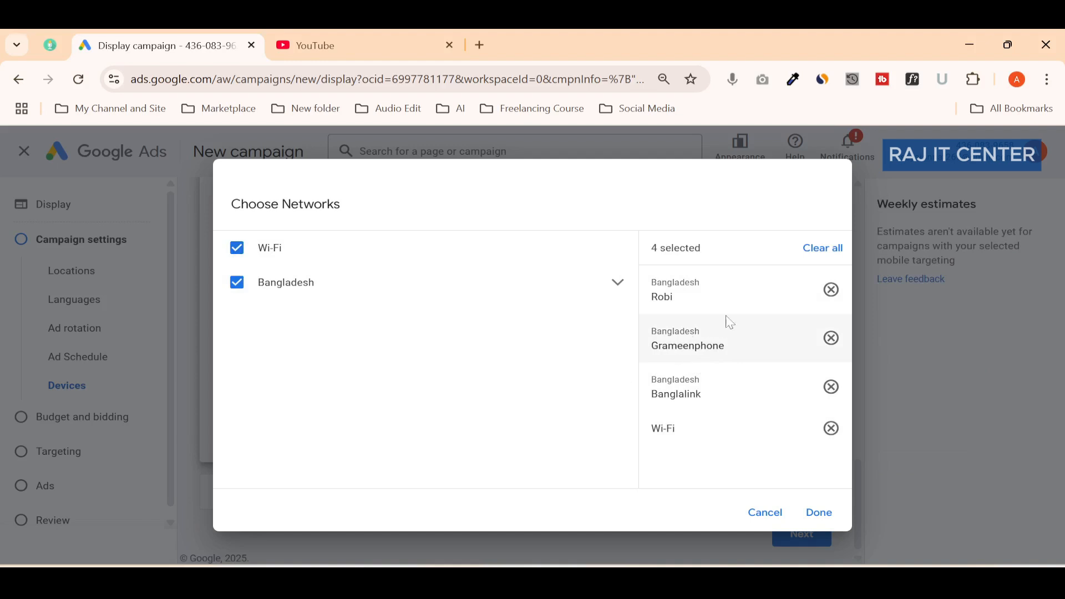
left_click(832, 290)
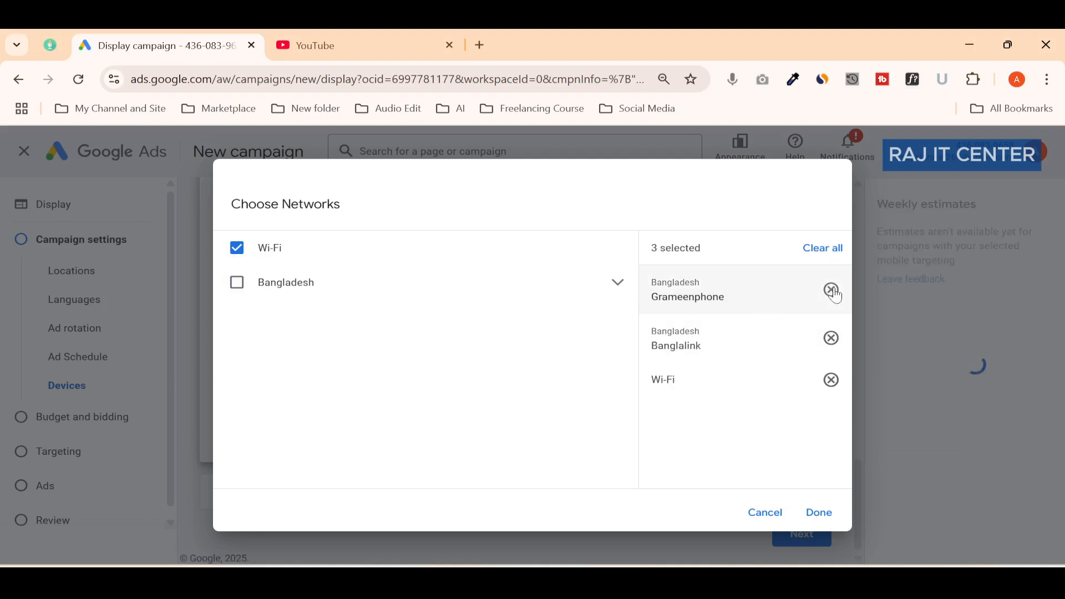
left_click(821, 513)
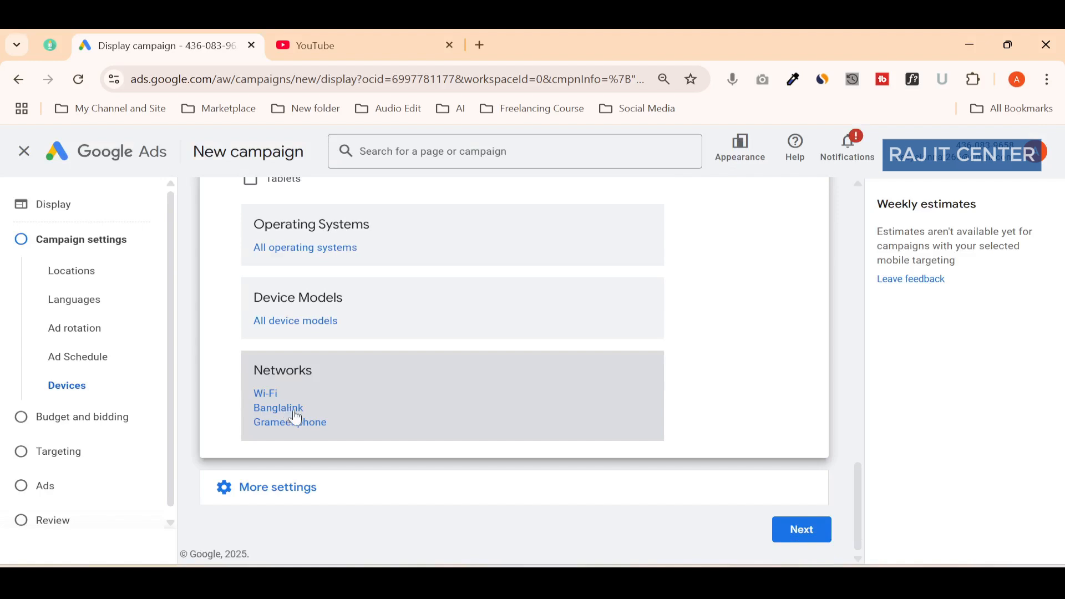
Schedule the campaign to start on 15 Apr 2025 and end on 20 Apr 2025, and expand the remaining campaign settings.
left_click(393, 491)
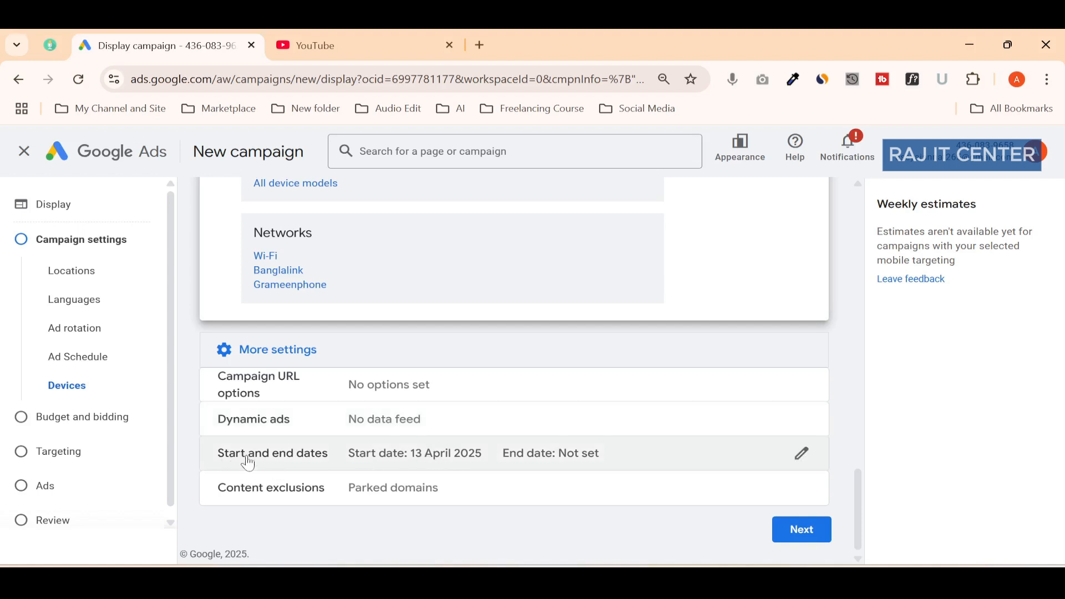
left_click(445, 458)
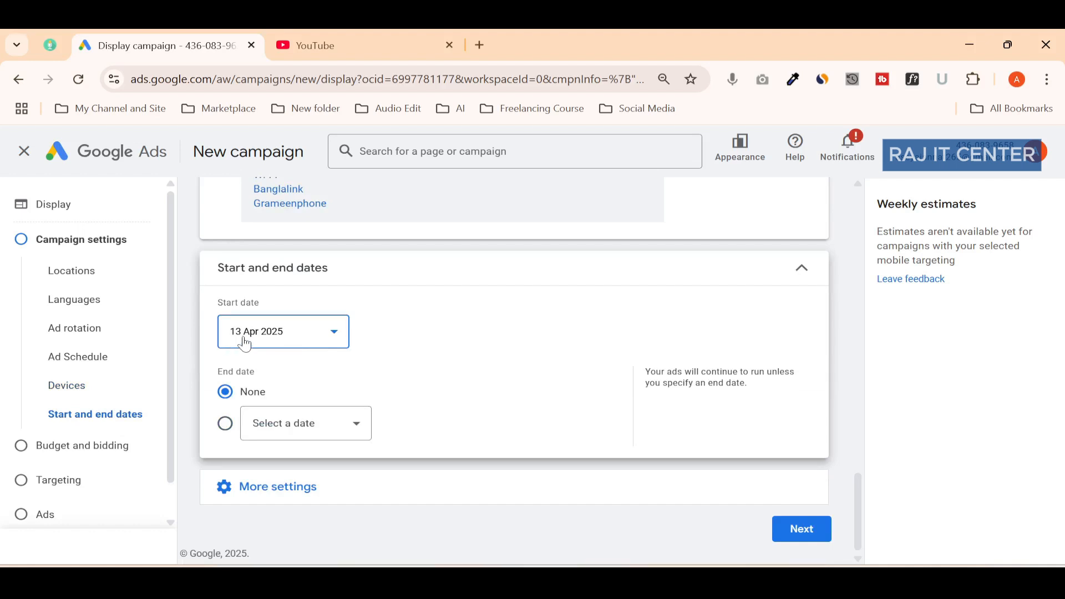
left_click(238, 339)
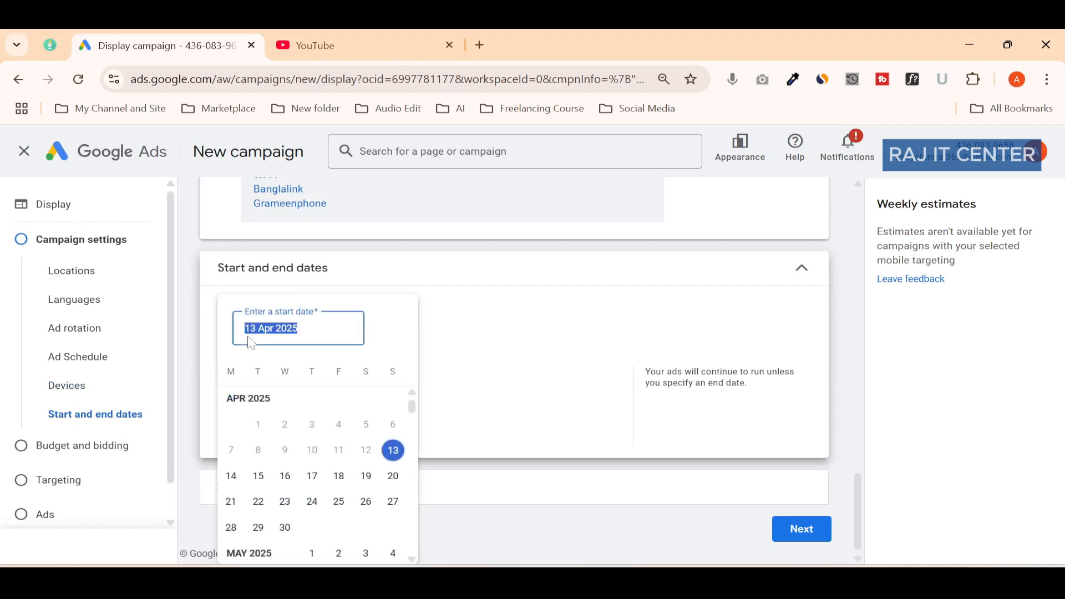
left_click(259, 477)
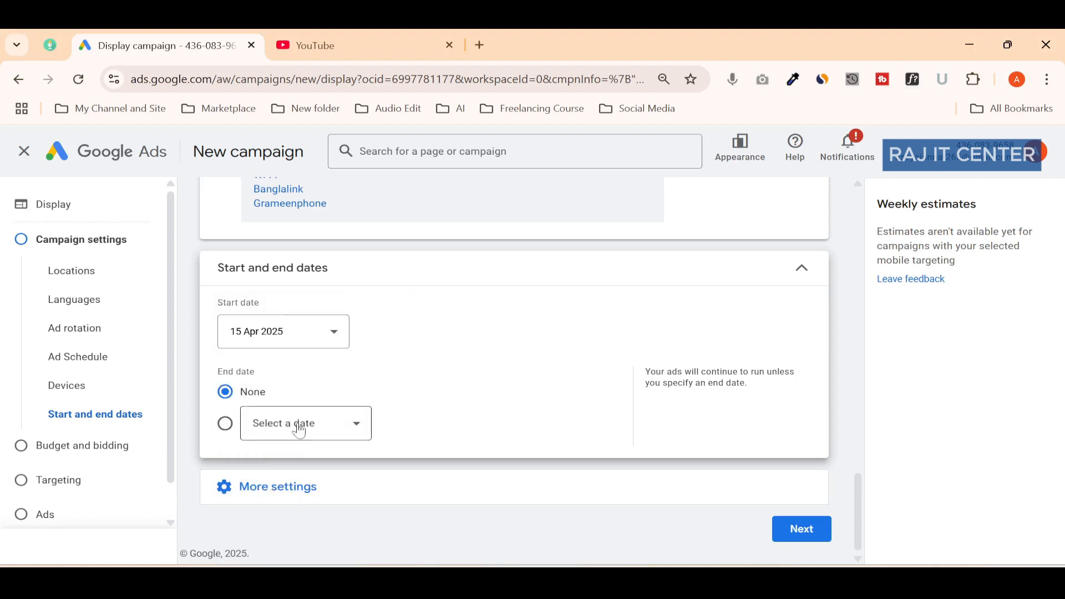
left_click(264, 428)
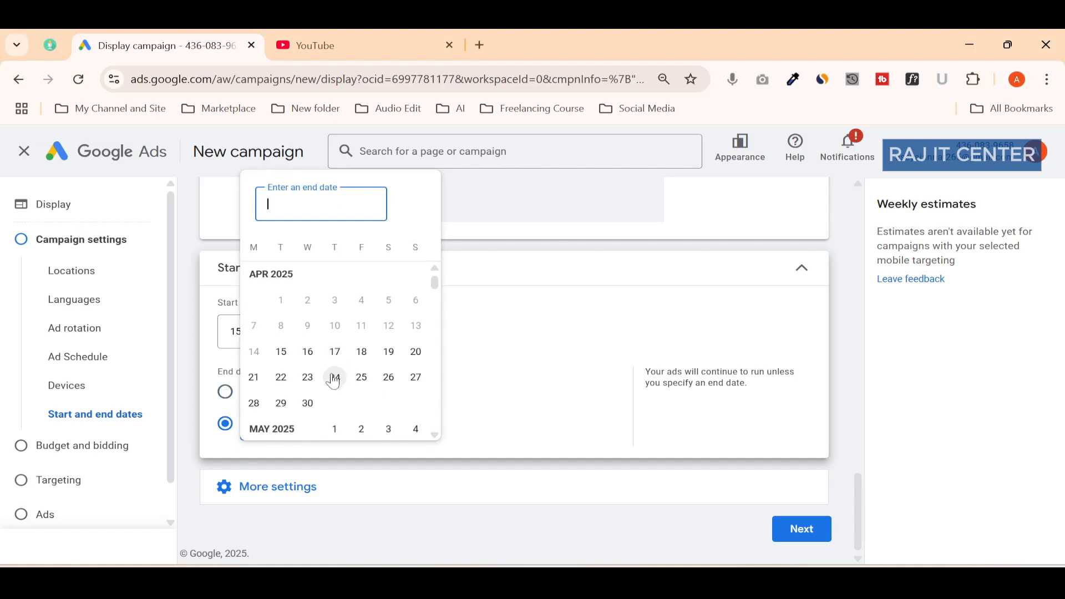
left_click(411, 357)
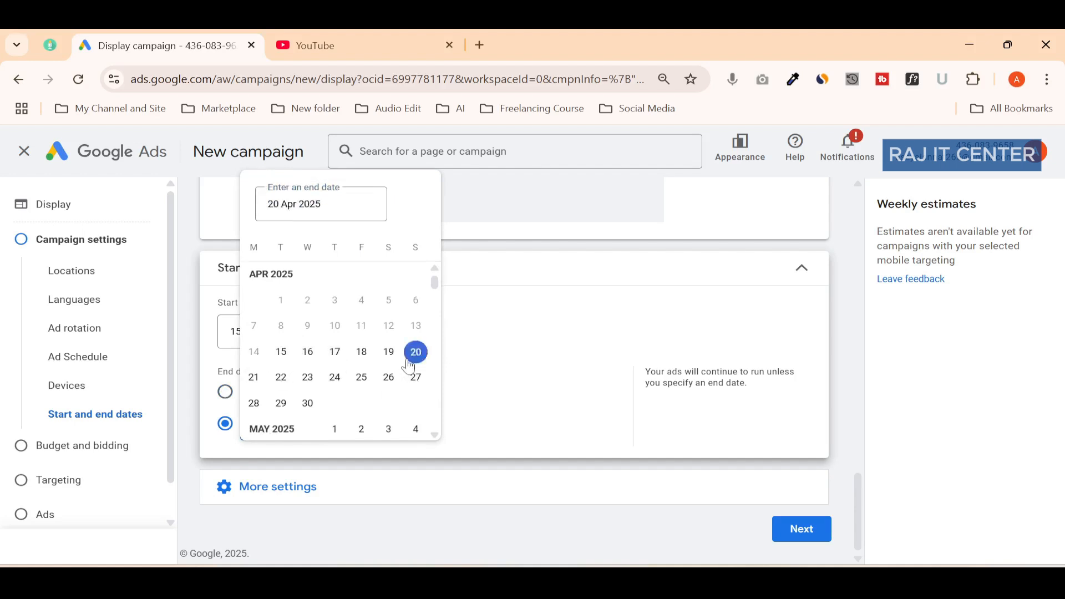
left_click(342, 495)
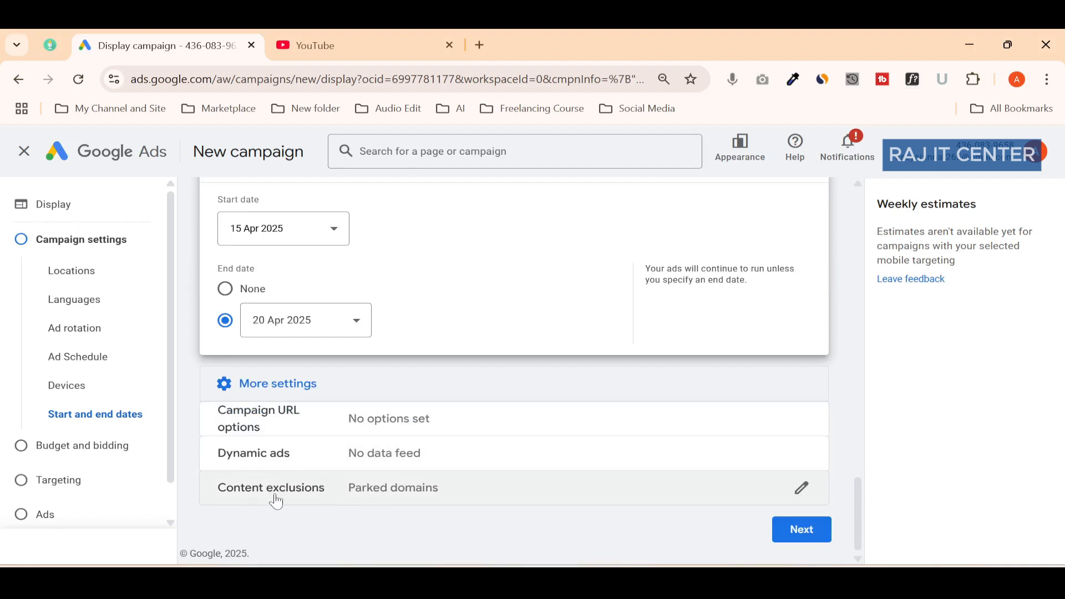
Continue to budget and bidding, set the average daily budget to US$10, and choose Conversions as the bidding focus.
left_click(803, 530)
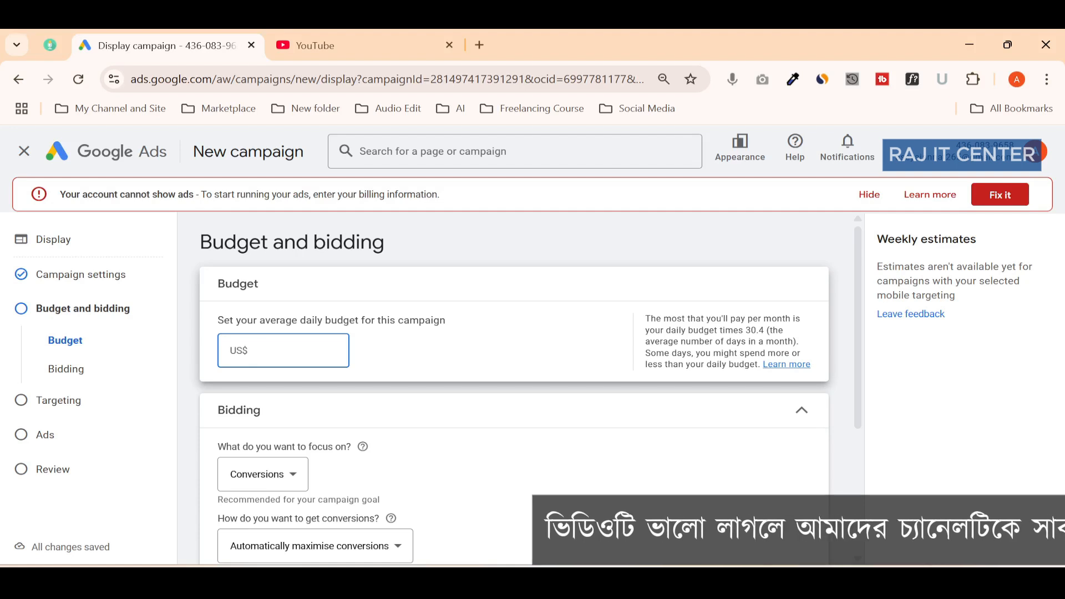
type("10")
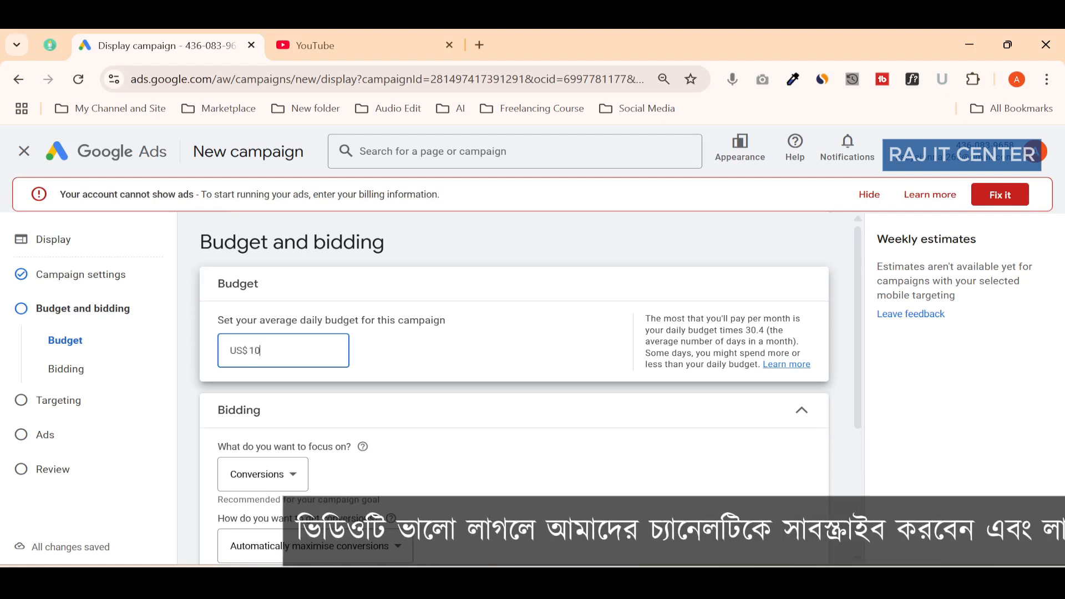
scroll(515, 361, "down", 1)
scroll(514, 361, "down", 1)
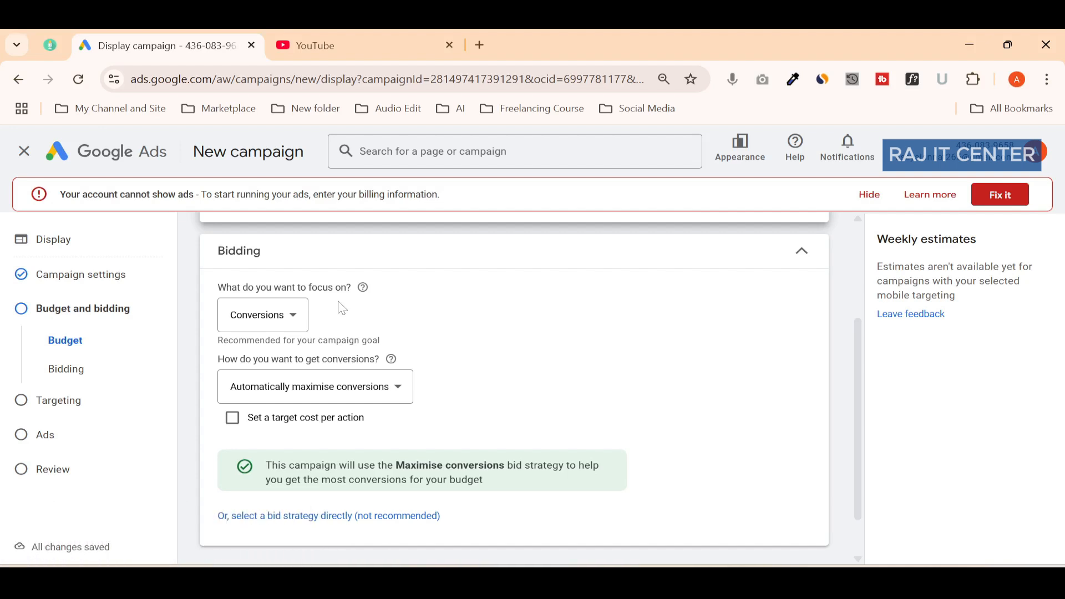
left_click(288, 315)
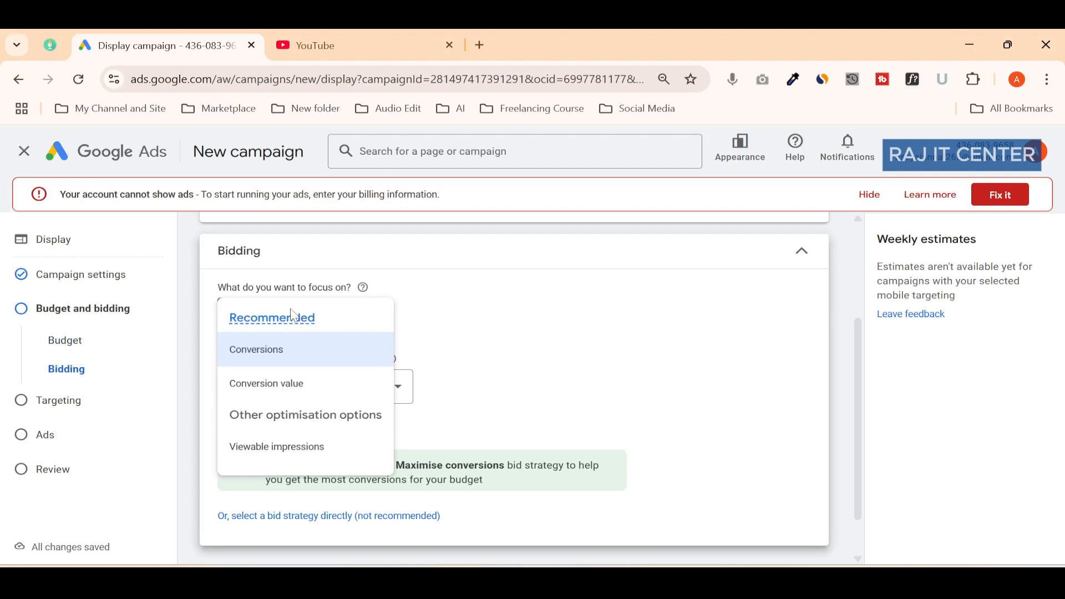
left_click(286, 362)
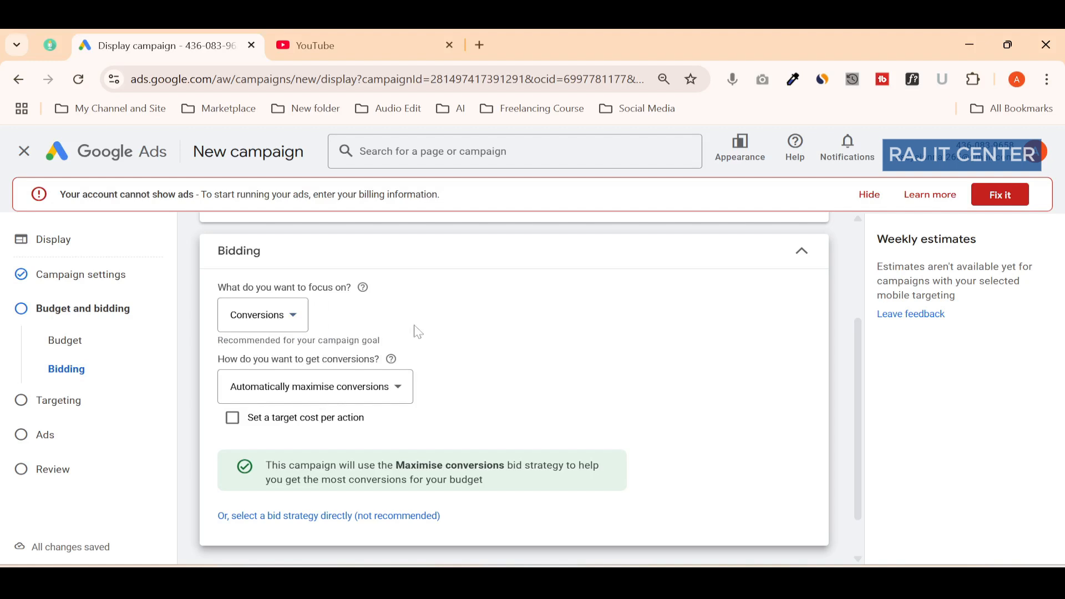
Set a target cost per action of US$0.02 with payment for Interactions, and hide the billing alert.
scroll(411, 330, "down", 2)
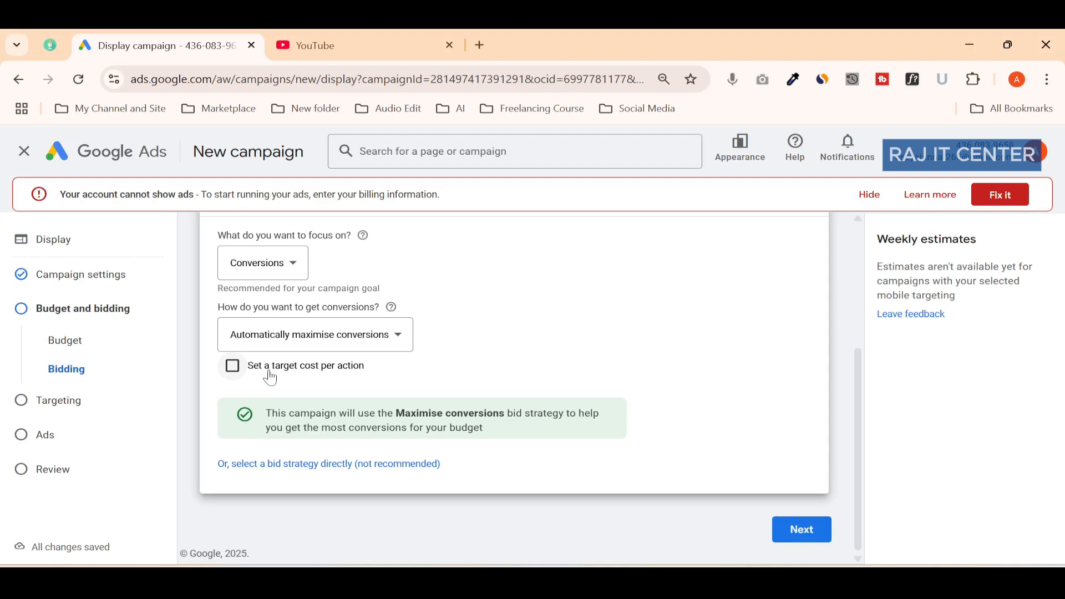
left_click(271, 379)
scroll(281, 383, "down", 1)
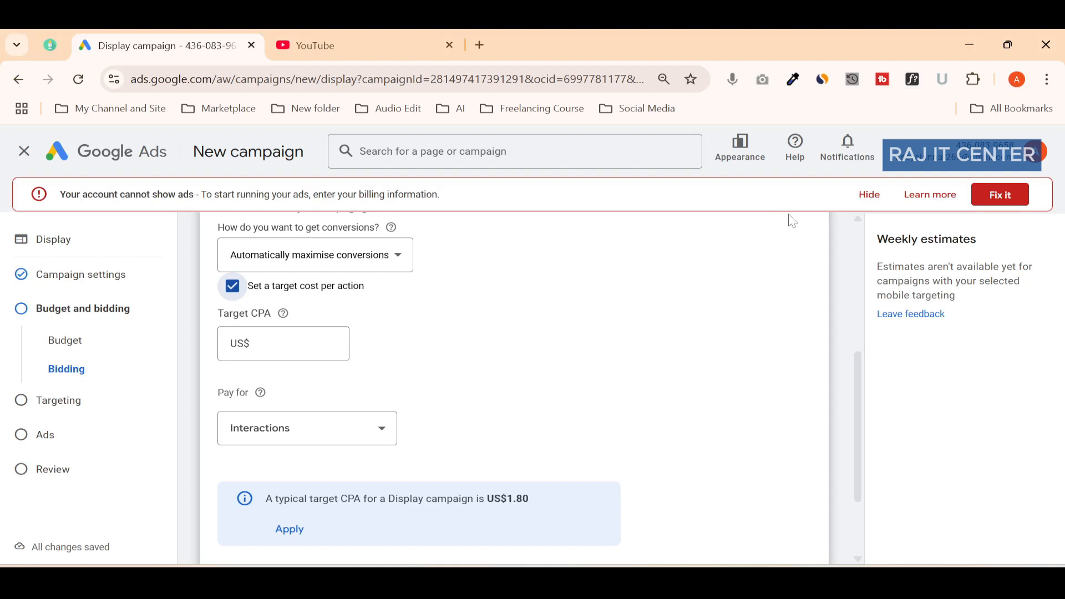
left_click(870, 195)
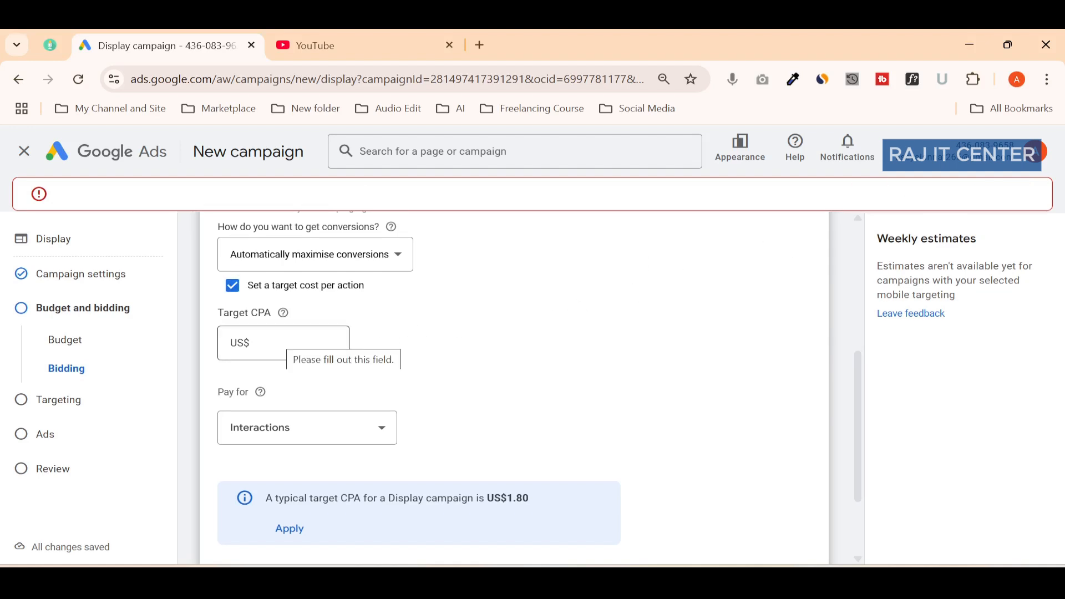
left_click(281, 339)
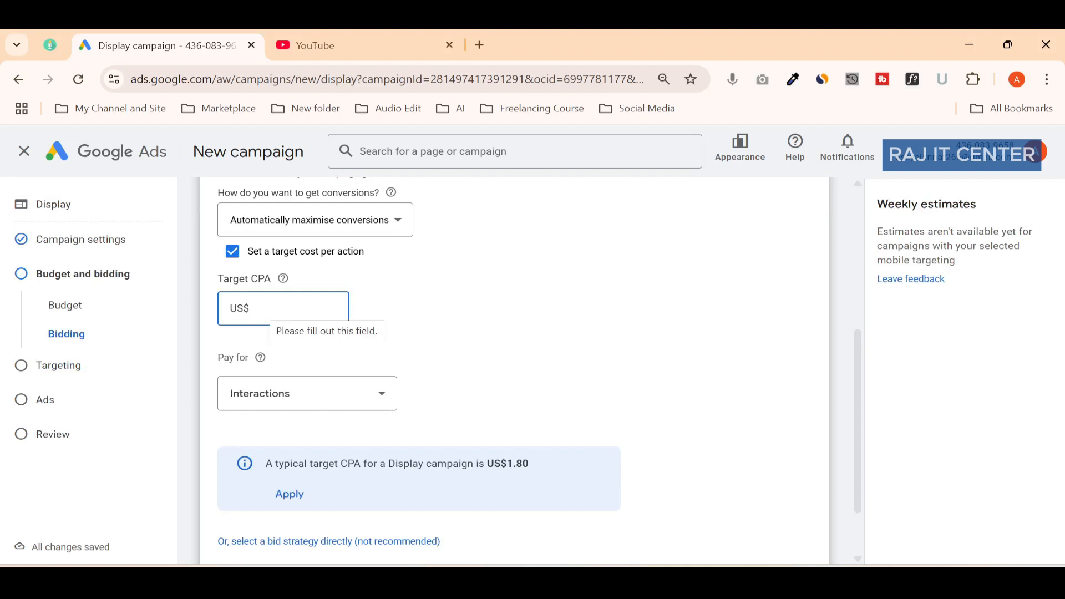
type(".0")
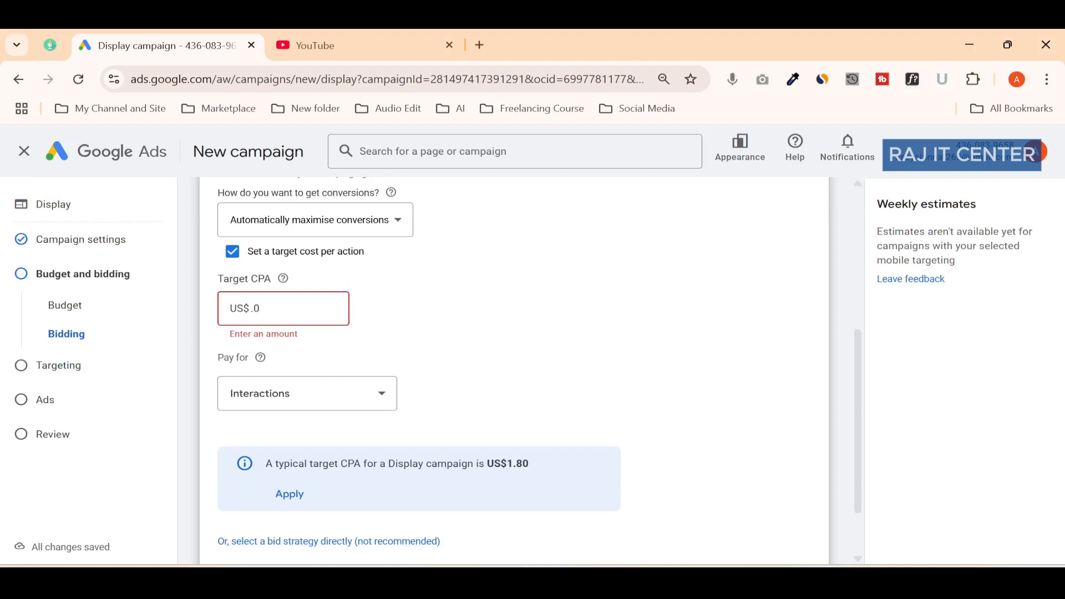
type("20")
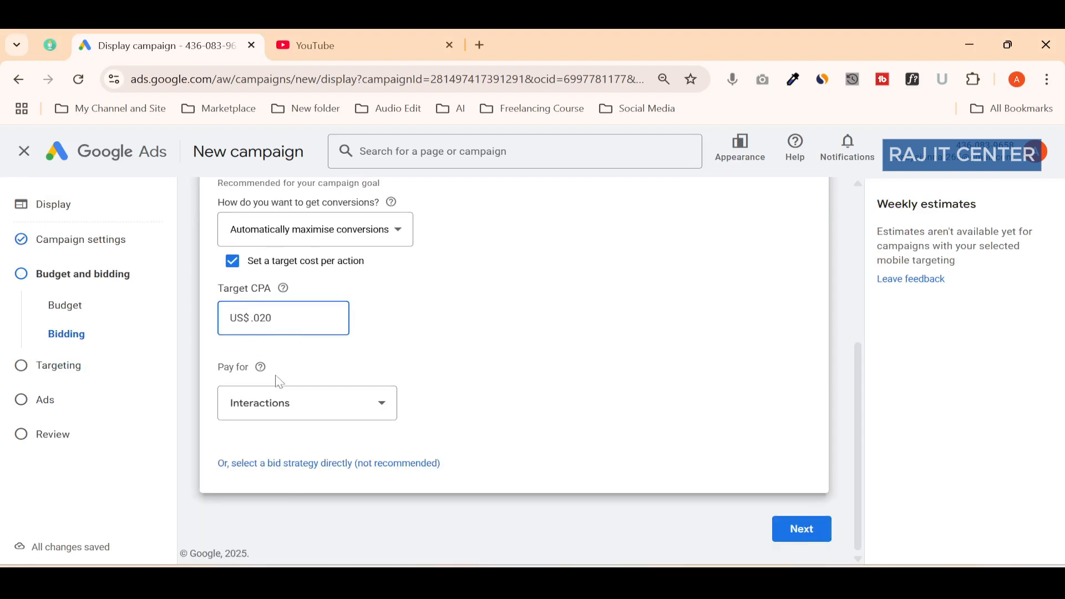
left_click(326, 407)
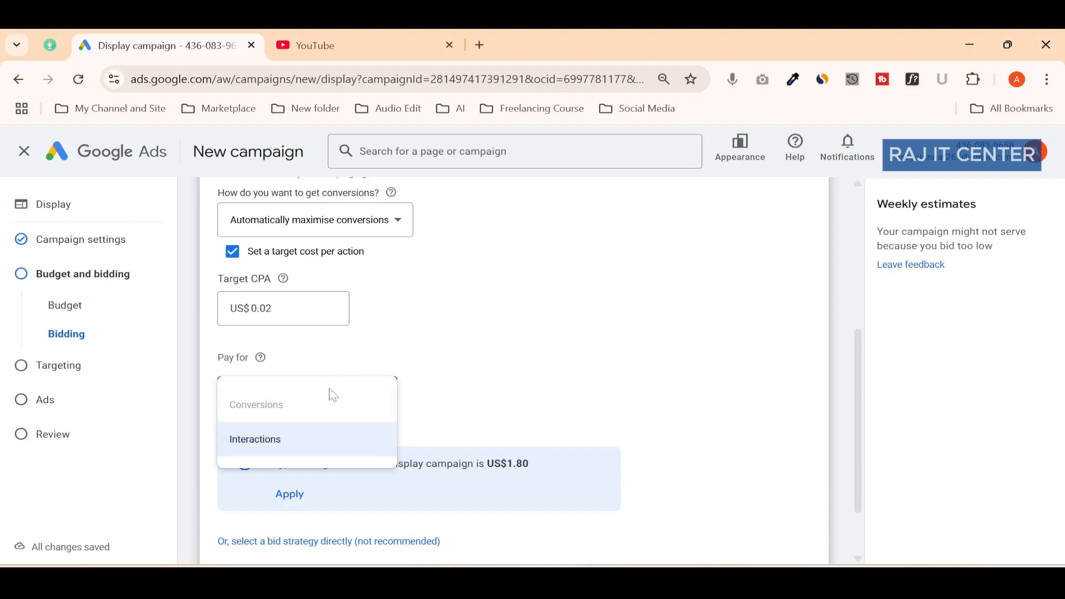
left_click(282, 447)
scroll(321, 398, "down", 2)
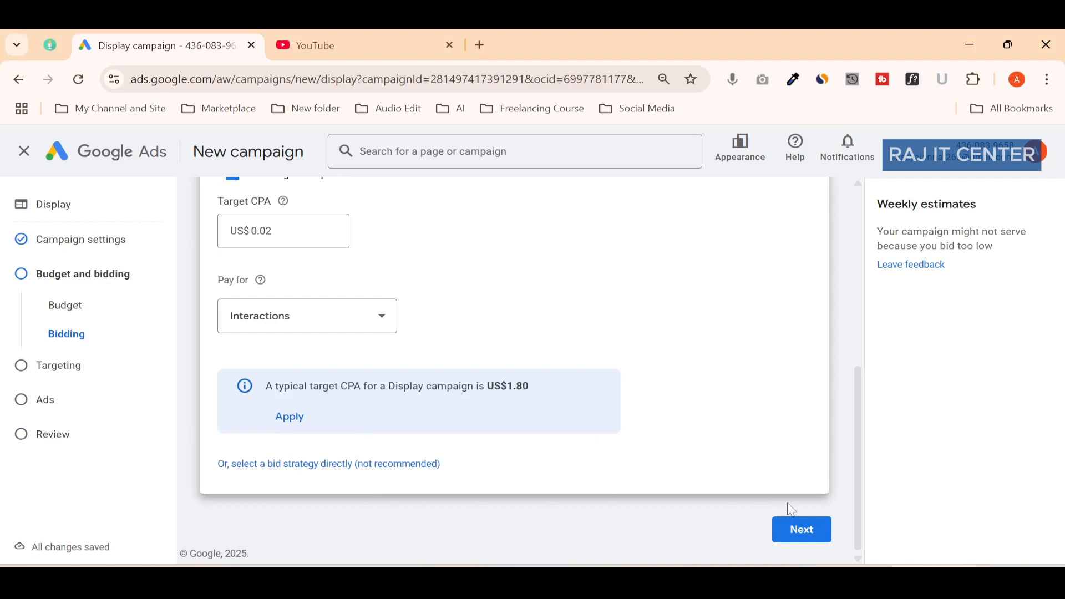
Continue to the campaign's targeting stage and expand the options for adding targeting.
left_click(807, 534)
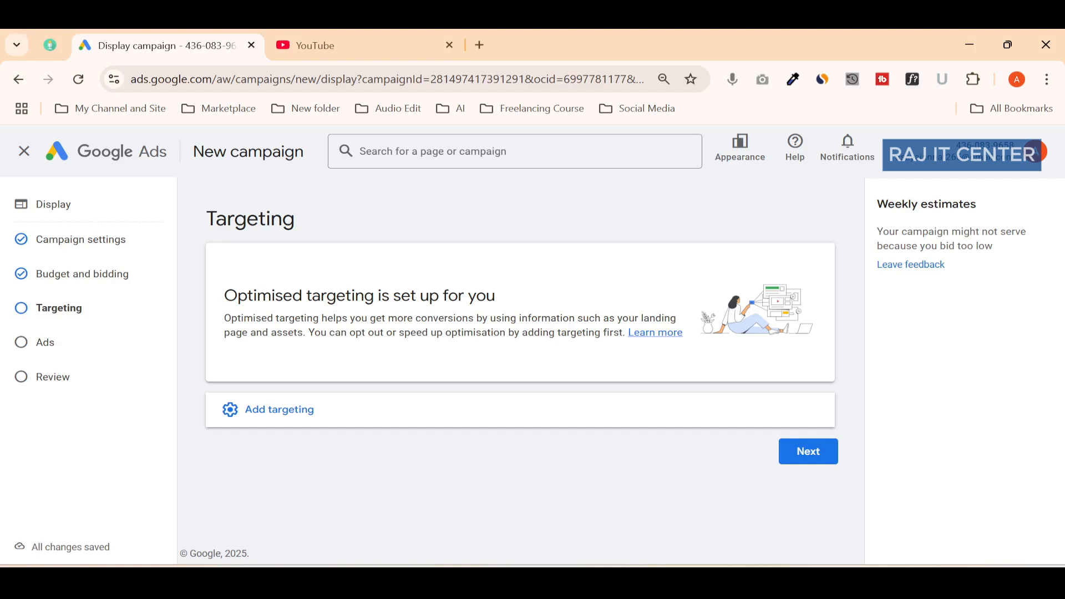
left_click_drag(224, 296, 528, 309)
left_click(527, 304)
left_click(360, 416)
scroll(382, 389, "down", 2)
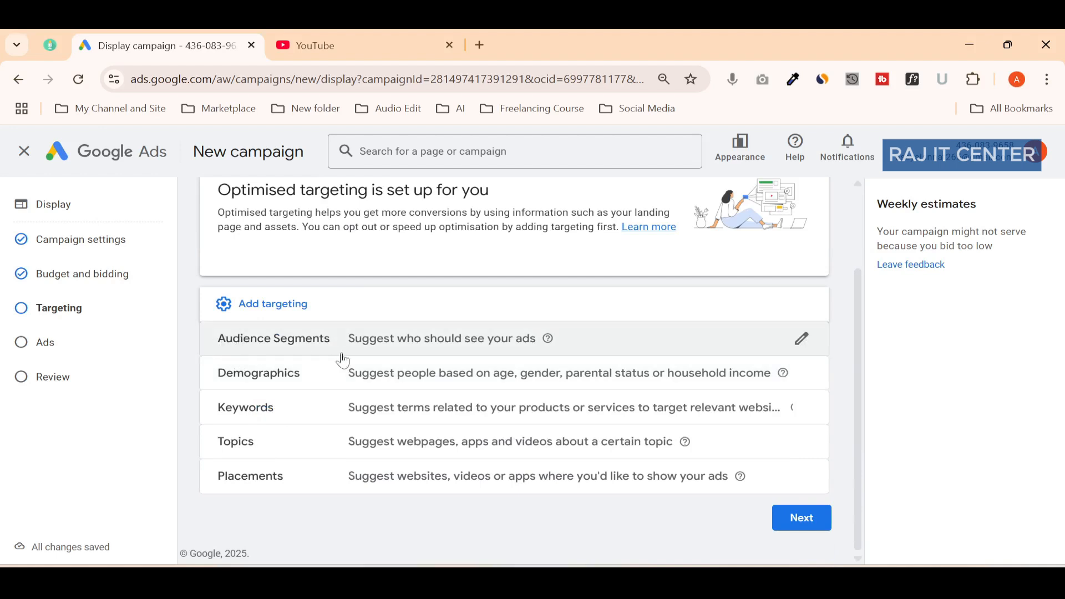
Add Parents of Infants (0-1 years) from the parental status demographics to the targeted audience segments.
left_click(392, 358)
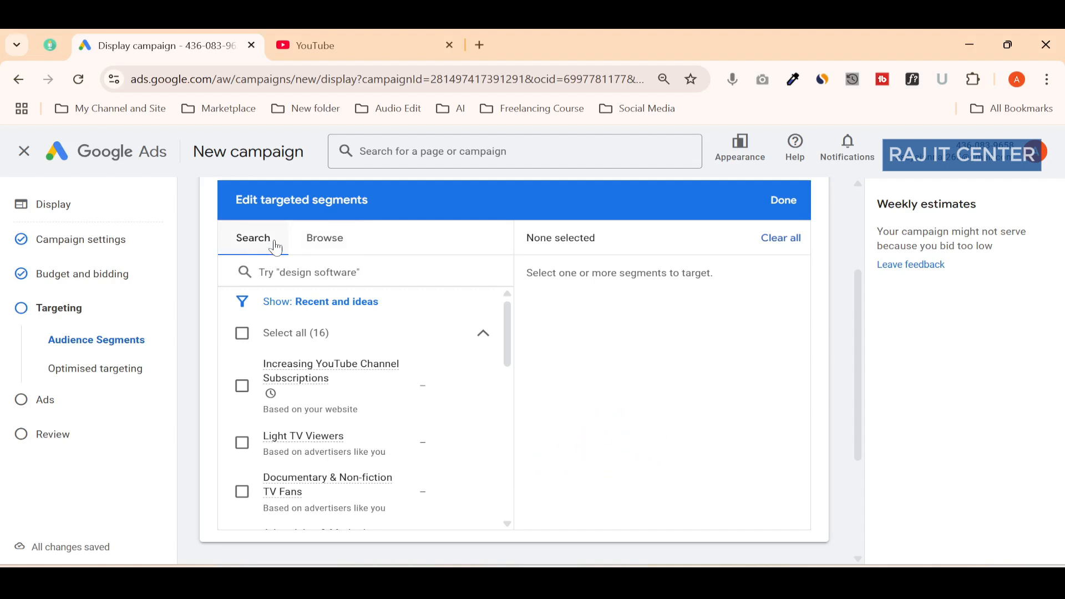
left_click(315, 248)
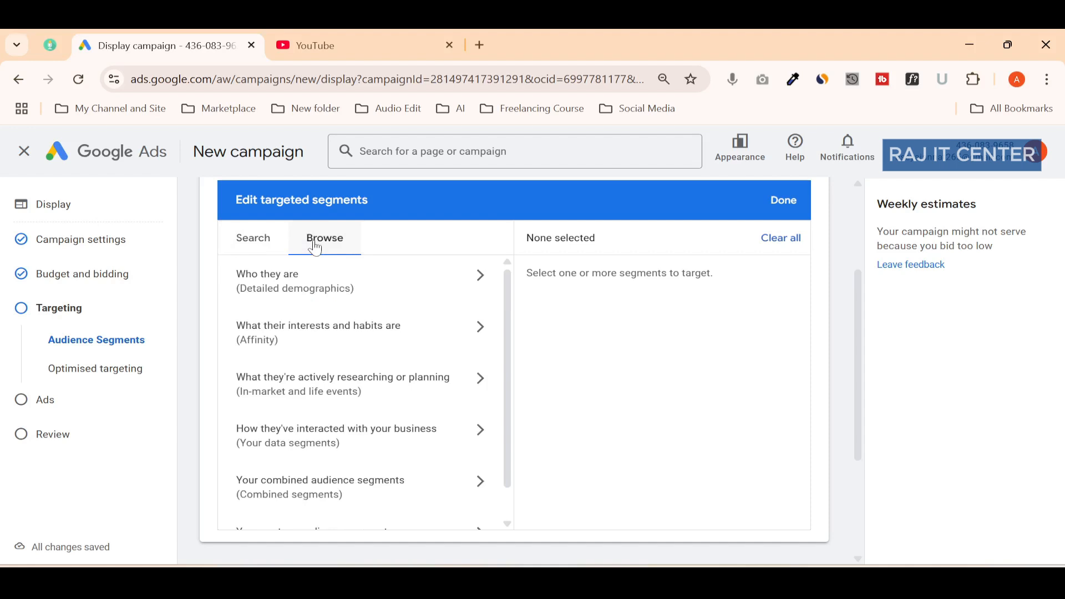
left_click(308, 297)
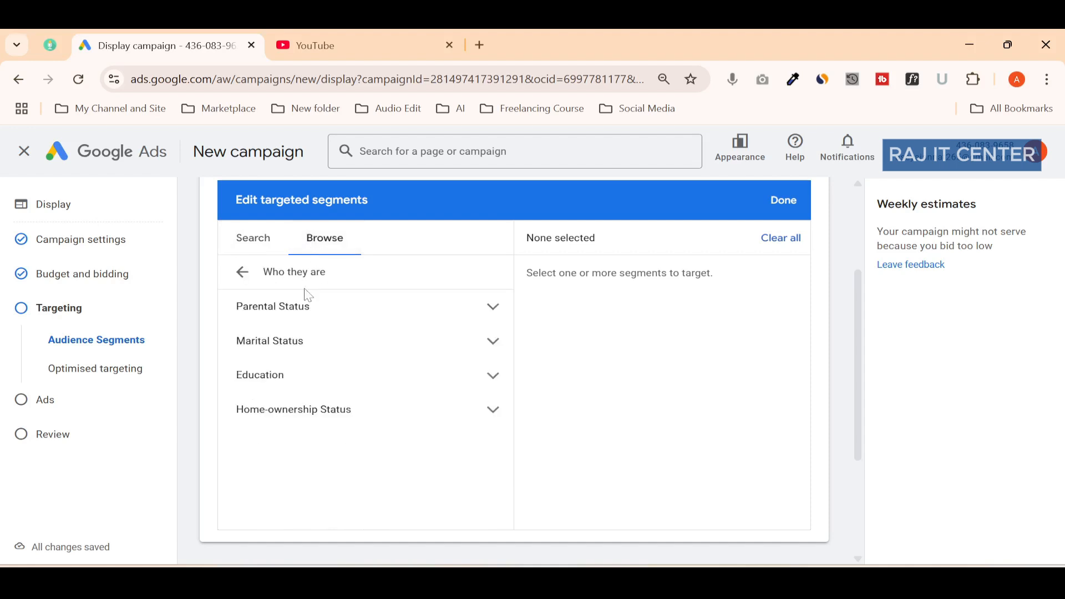
left_click(290, 326)
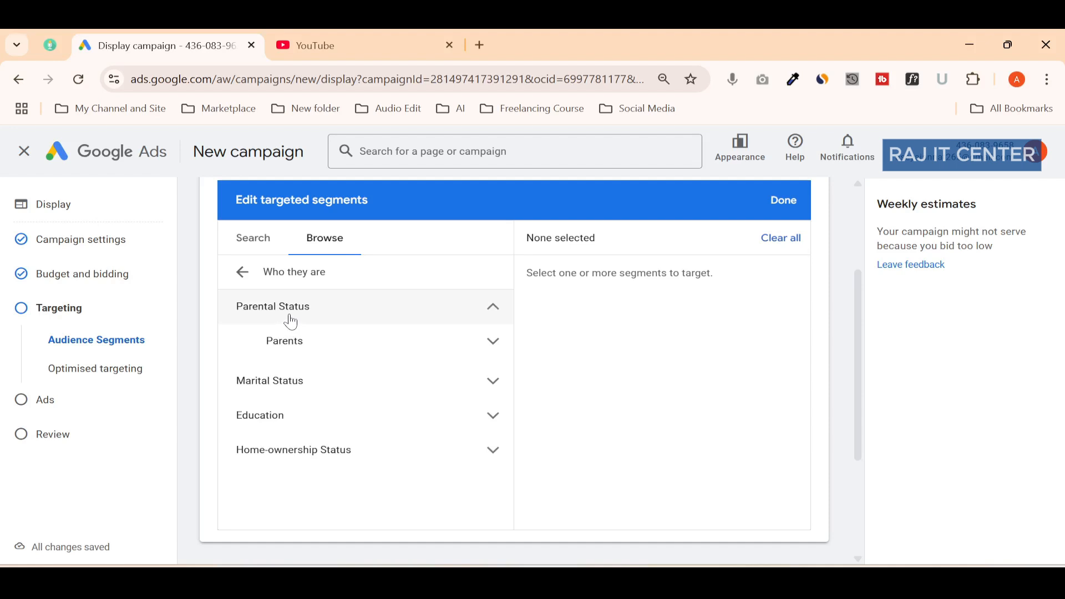
left_click(316, 335)
scroll(332, 336, "down", 2)
scroll(333, 338, "up", 2)
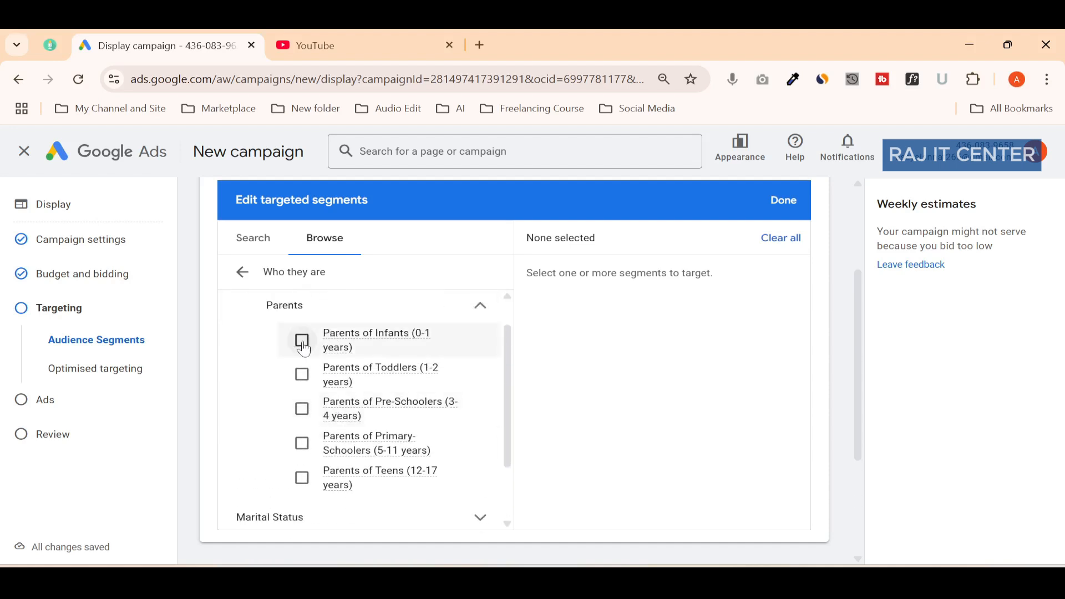
left_click(303, 341)
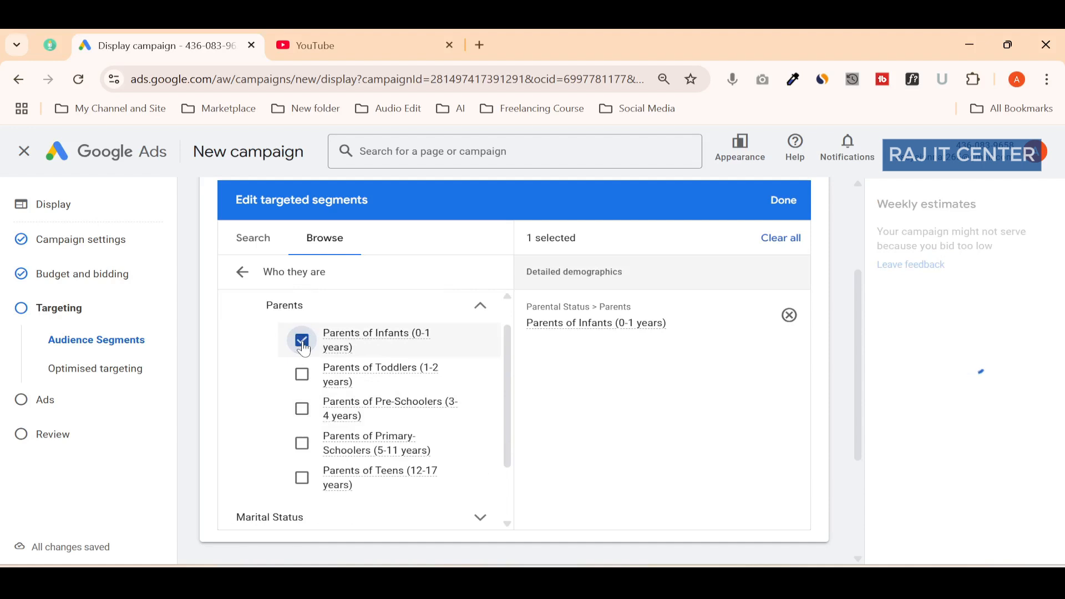
Add the Single and Married marital statuses to the targeted audience segments.
scroll(309, 388, "down", 2)
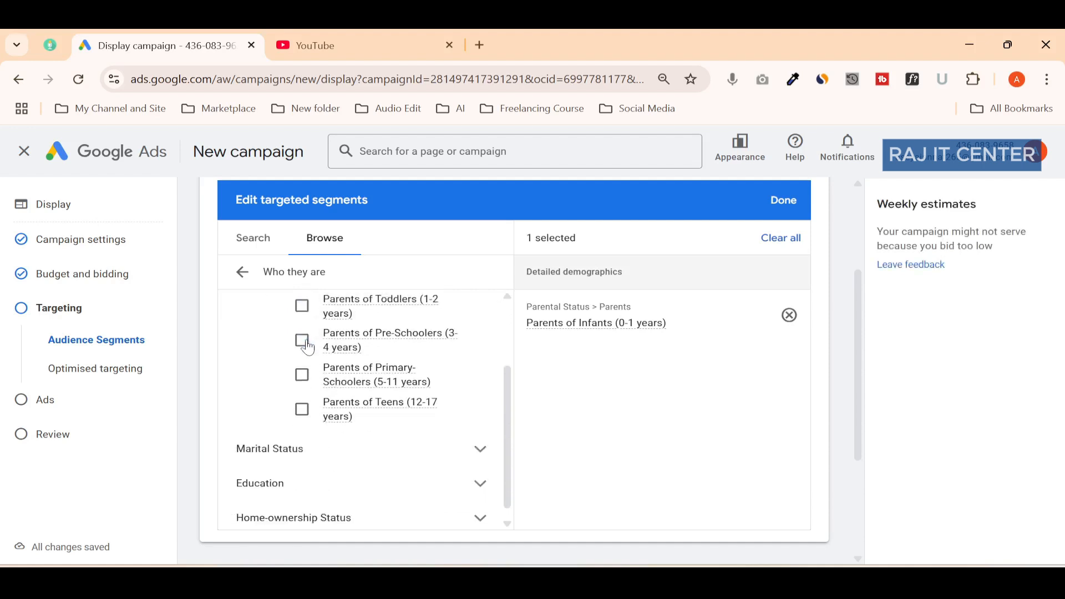
left_click(312, 439)
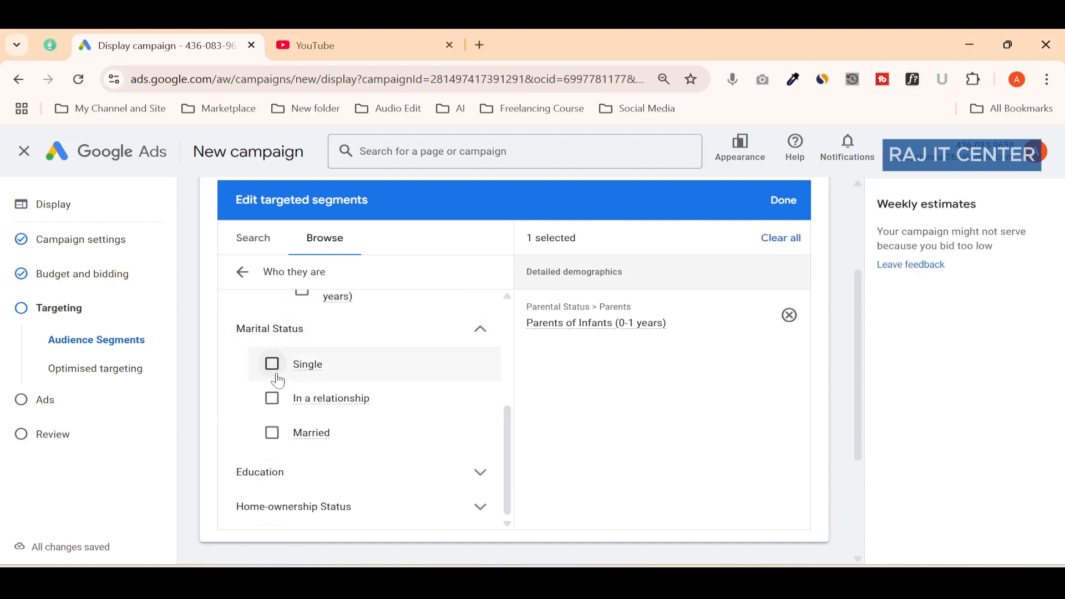
left_click(279, 366)
scroll(289, 378, "down", 2)
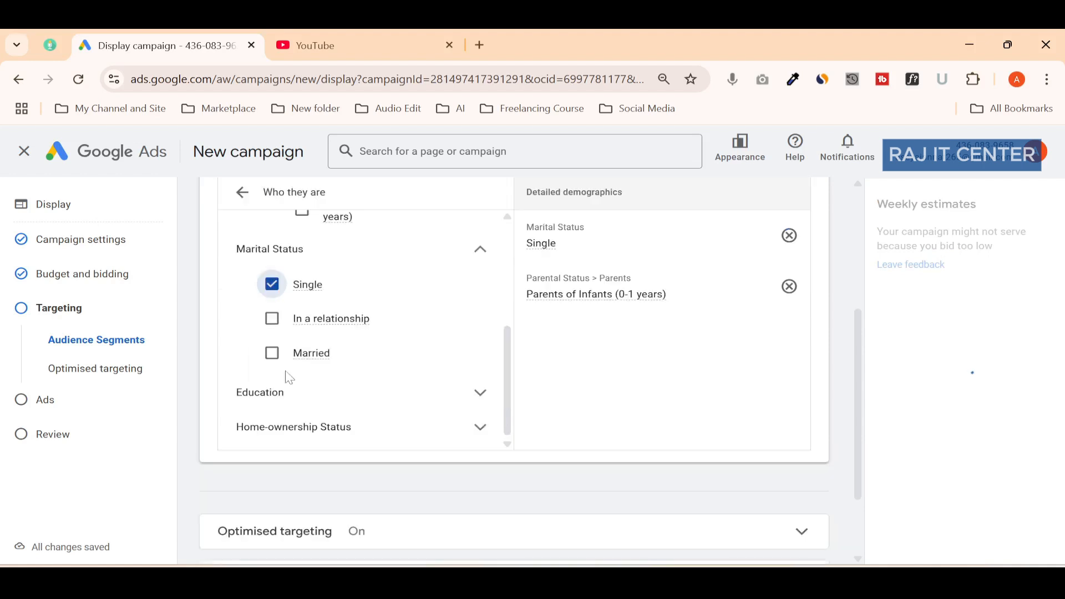
left_click(272, 358)
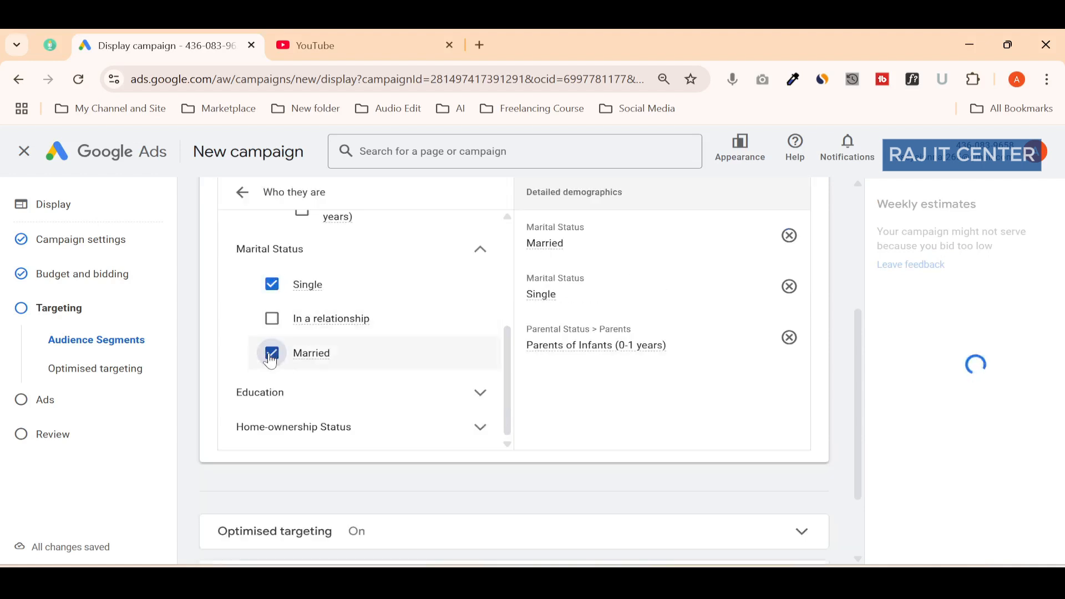
scroll(272, 362, "down", 2)
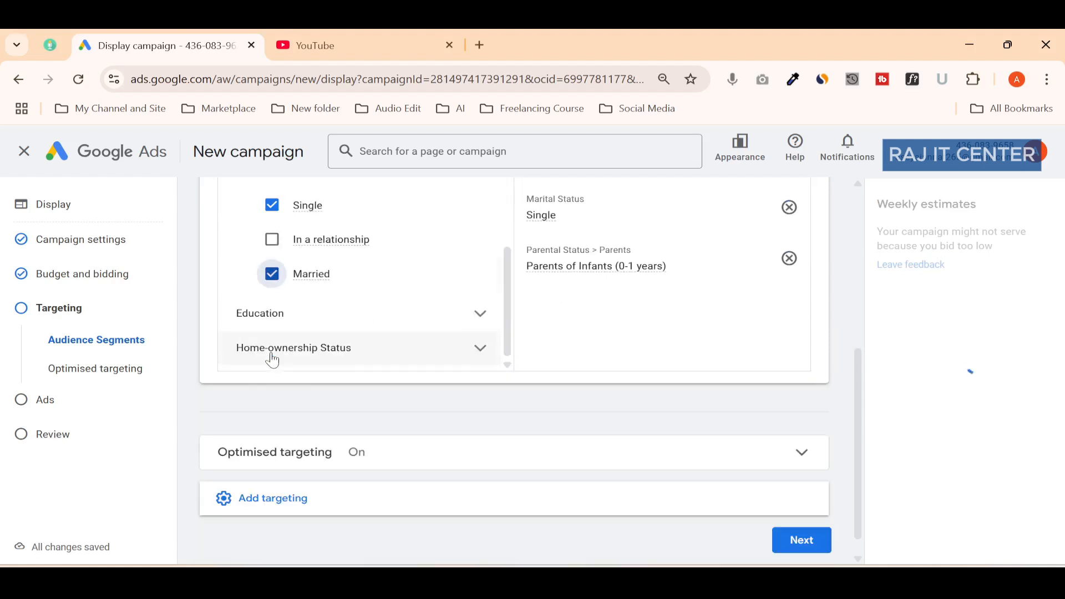
Expand the Education demographics and the Optimised targeting section to examine their options.
left_click(295, 329)
scroll(327, 341, "down", 2)
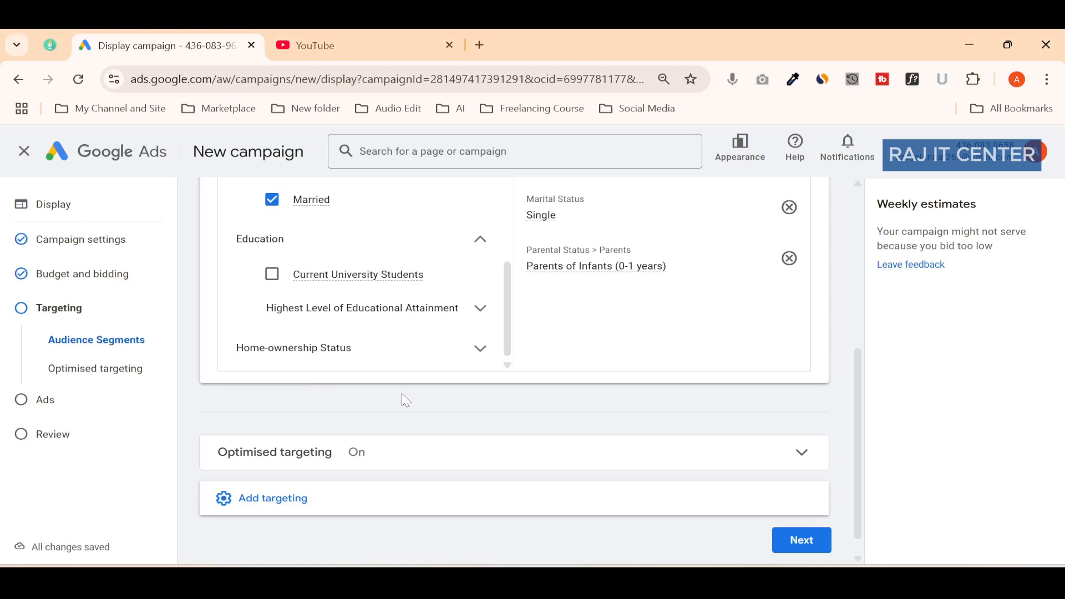
scroll(463, 389, "up", 3)
scroll(357, 405, "down", 2)
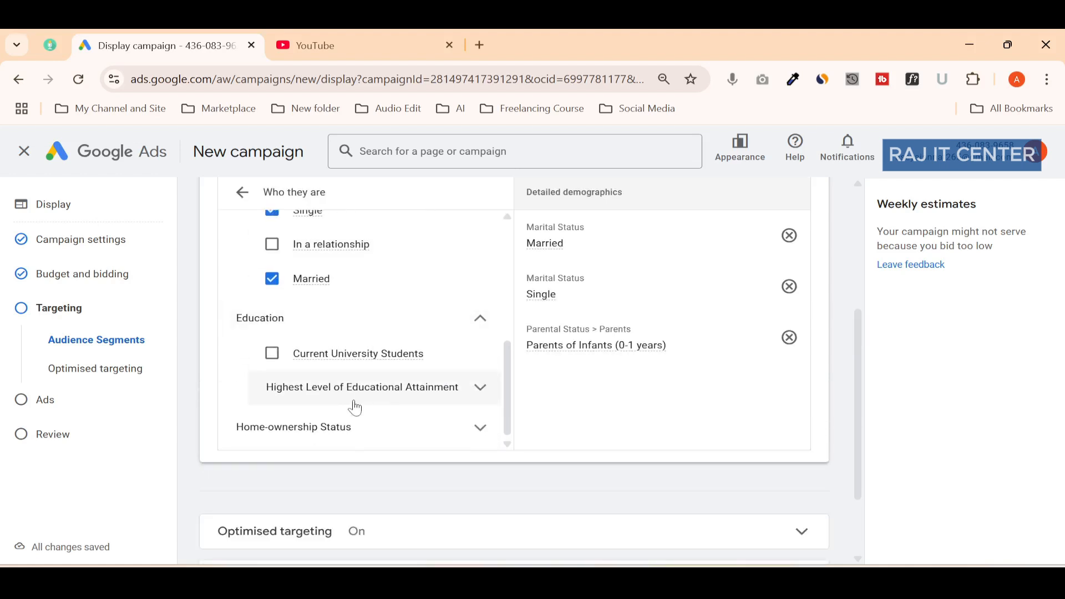
scroll(587, 434, "down", 2)
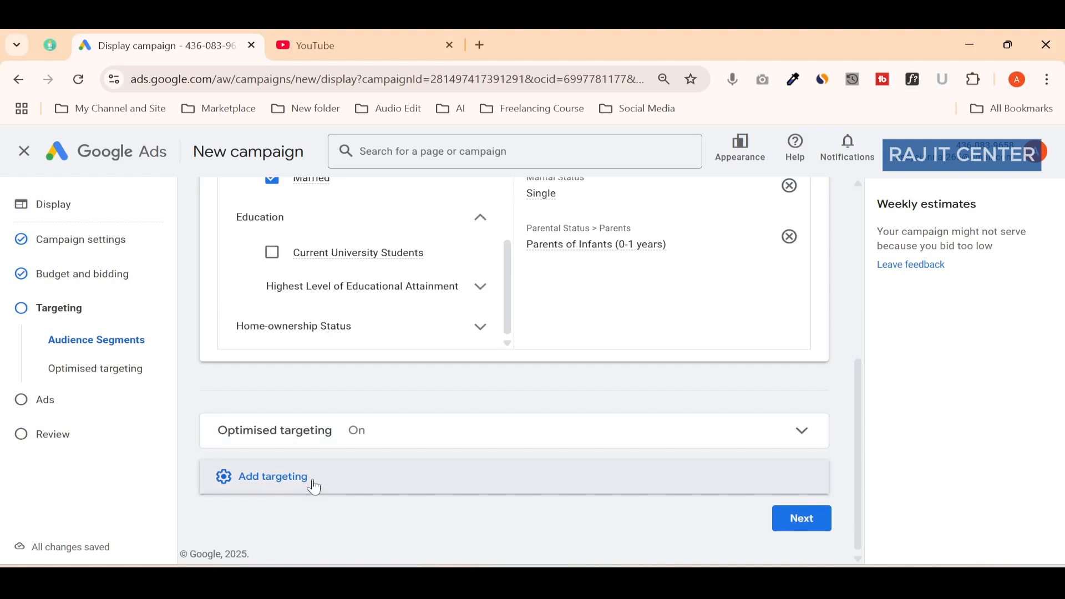
left_click(328, 445)
scroll(331, 451, "down", 2)
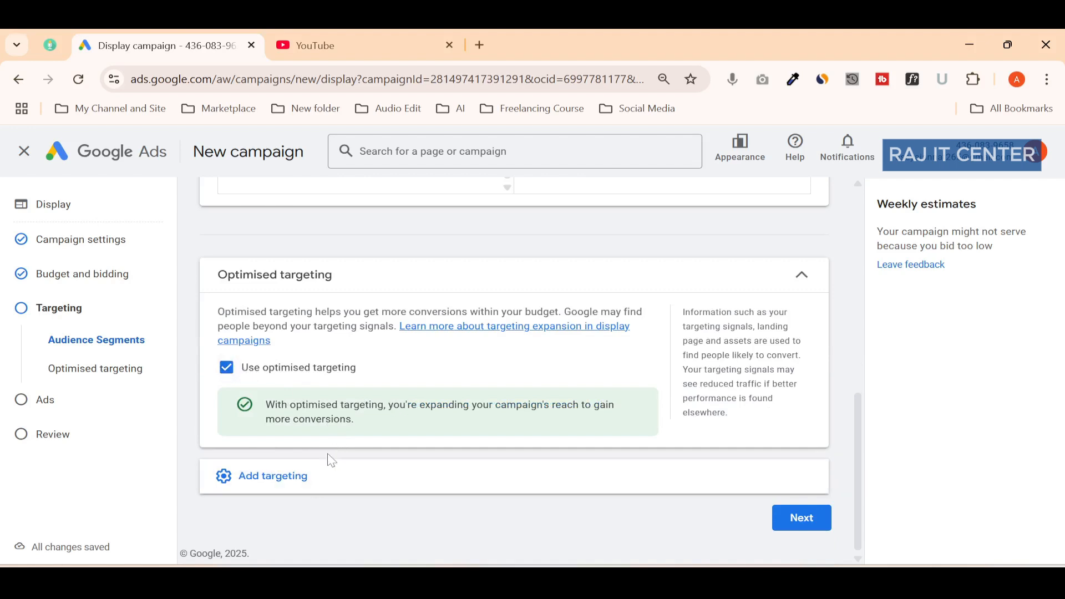
Add Demographics as a further targeting type for the campaign.
left_click(309, 486)
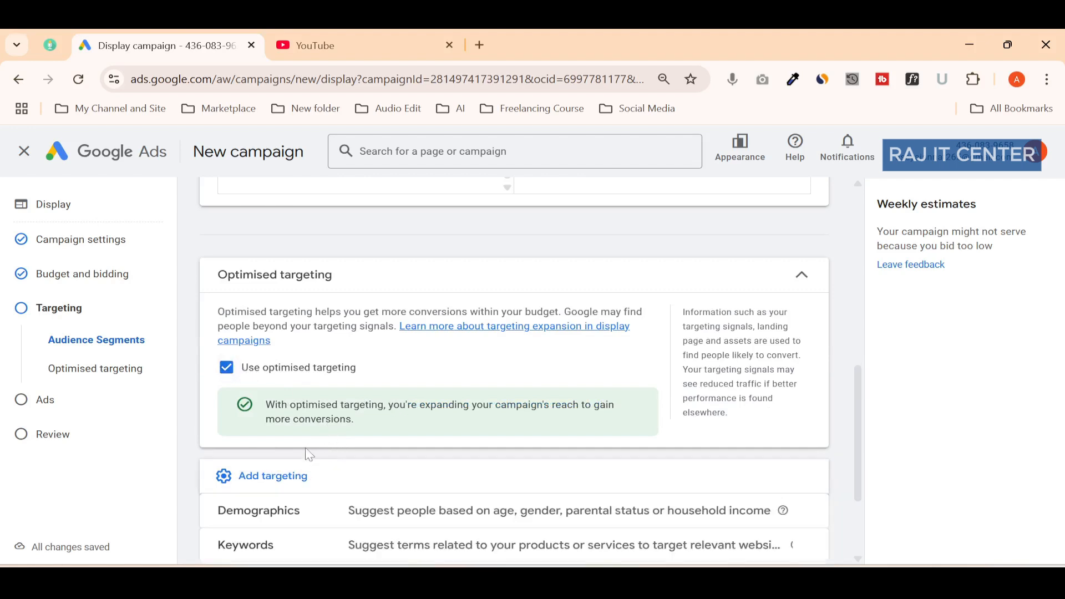
scroll(300, 473, "down", 3)
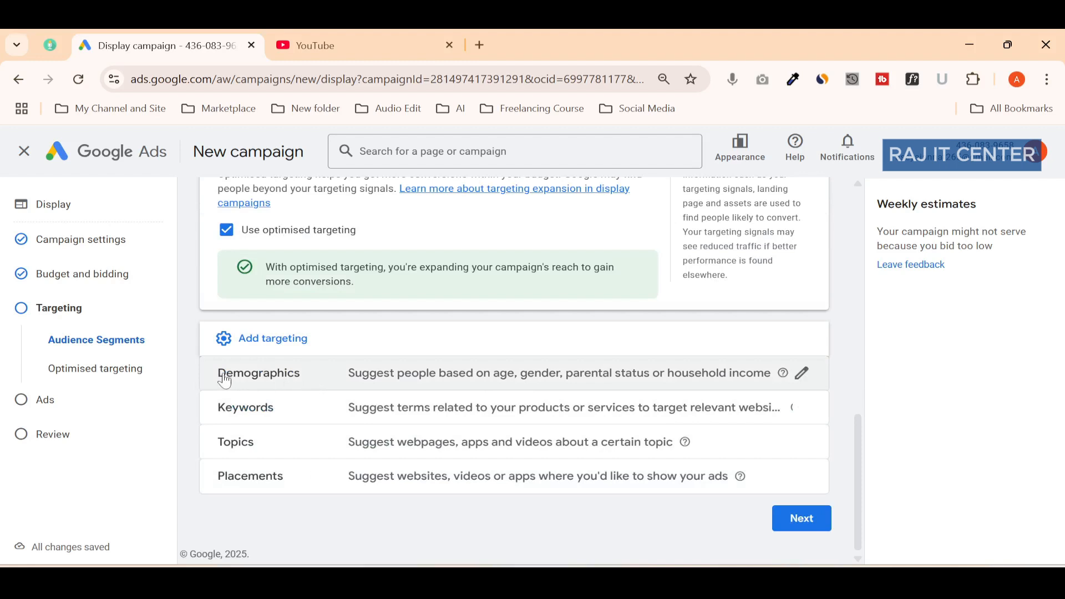
left_click(374, 381)
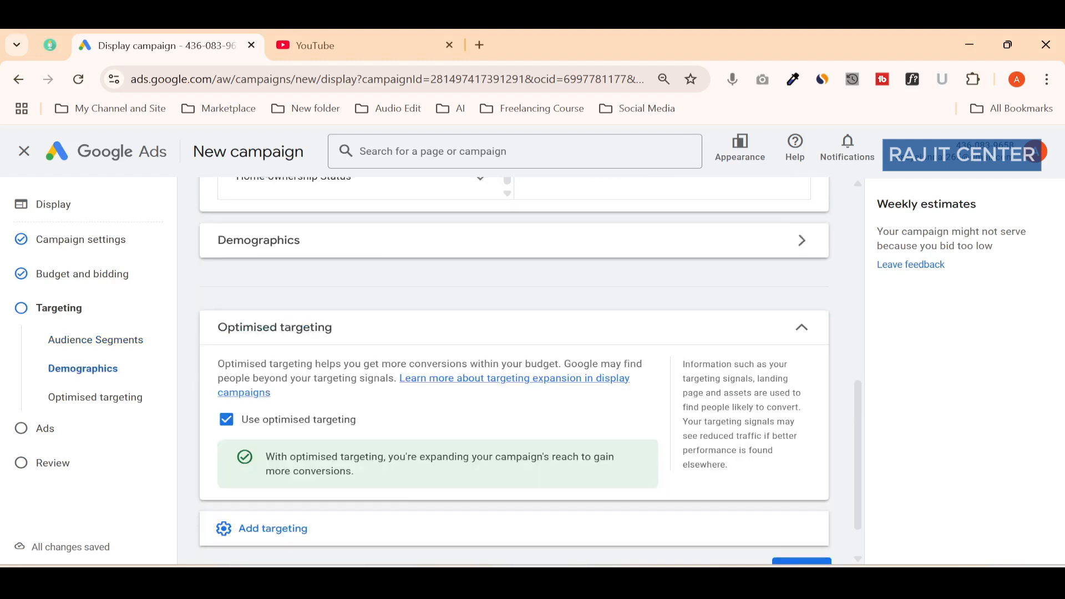
scroll(389, 387, "down", 3)
scroll(276, 362, "up", 2)
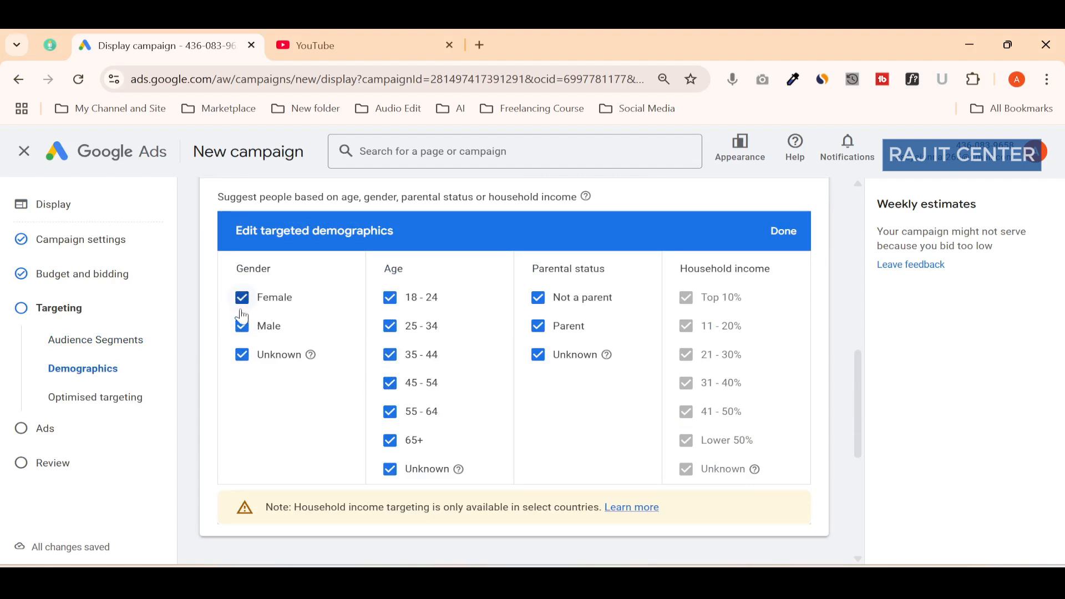
Exclude the Unknown gender and the age groups 45-54, 55-64, 65+ and Unknown from the targeted demographics.
left_click(242, 355)
double_click(385, 274)
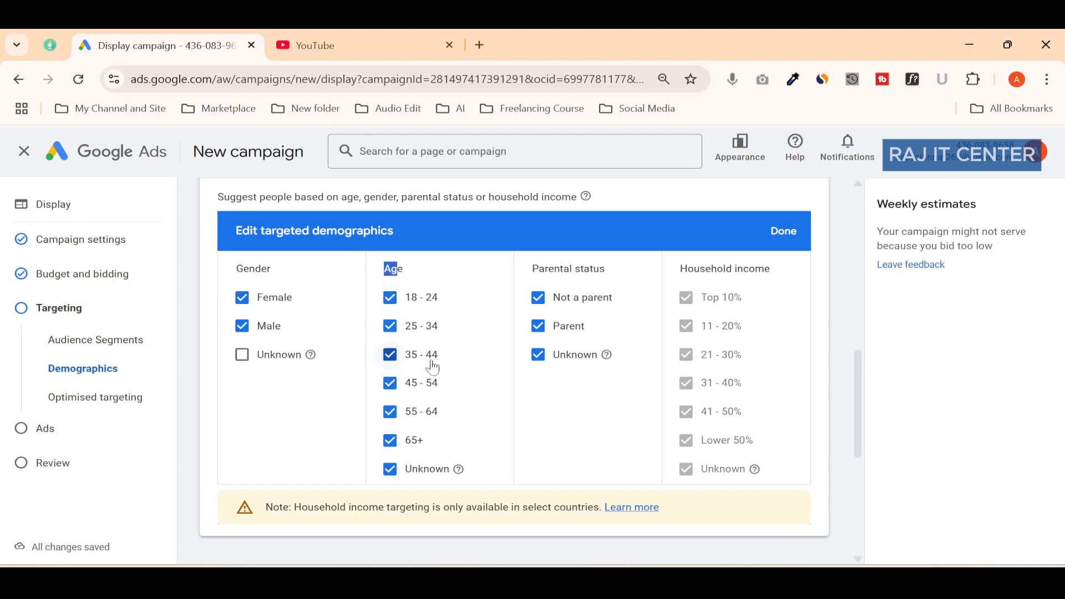
left_click(389, 387)
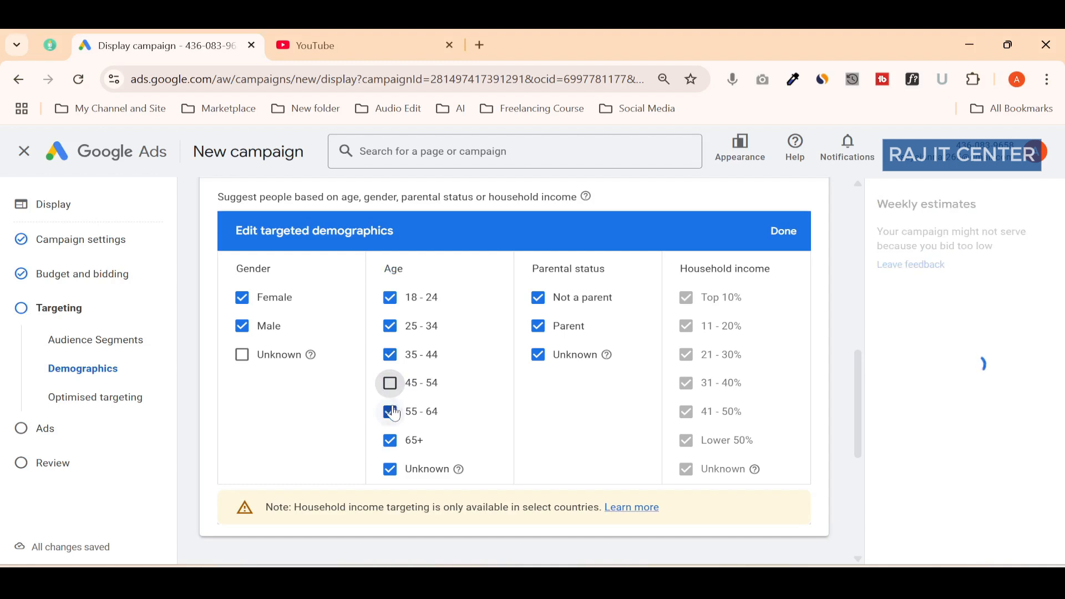
left_click(391, 412)
left_click(392, 444)
left_click(390, 470)
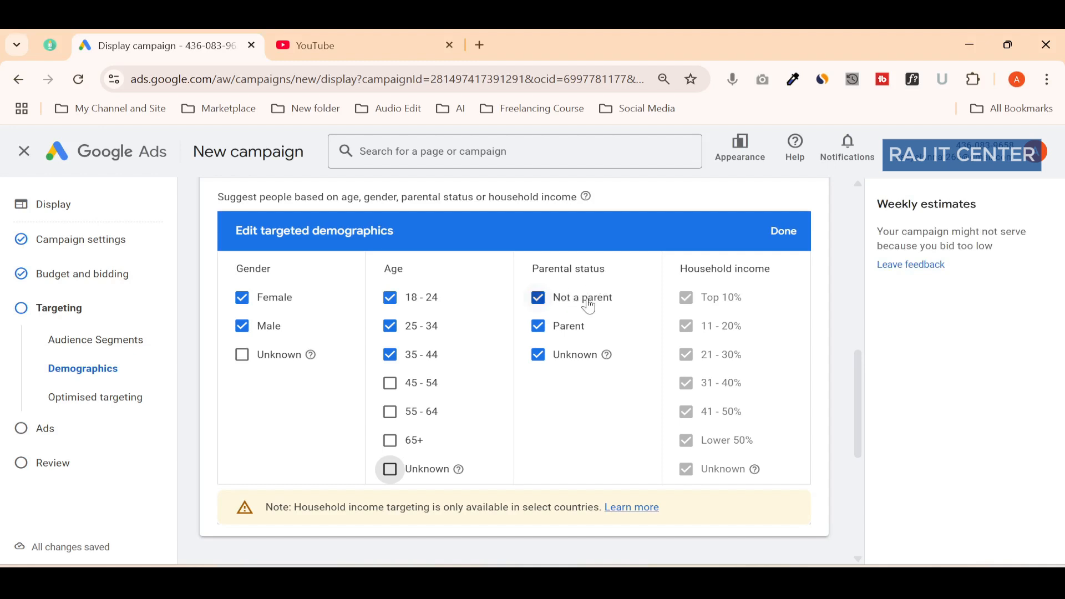
Exclude the Unknown parental status and finish editing the targeted demographics.
left_click(540, 358)
scroll(636, 326, "down", 1)
scroll(636, 331, "up", 2)
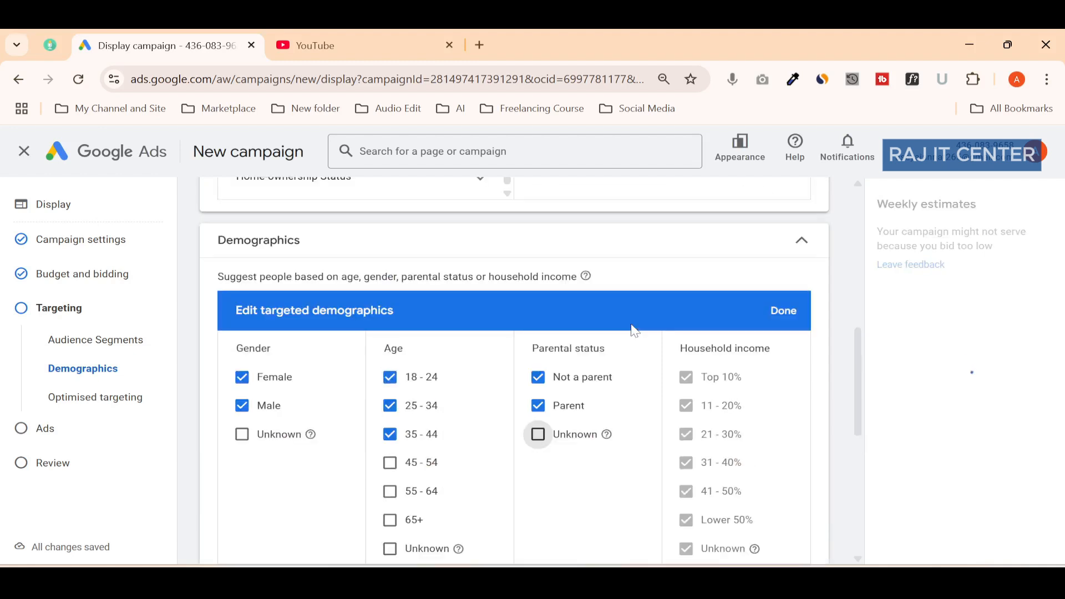
left_click(785, 325)
Add Keywords targeting with the keywords Freelancing course, Best Freelancing institute in bd, and Freelancing, one per line.
scroll(633, 319, "down", 4)
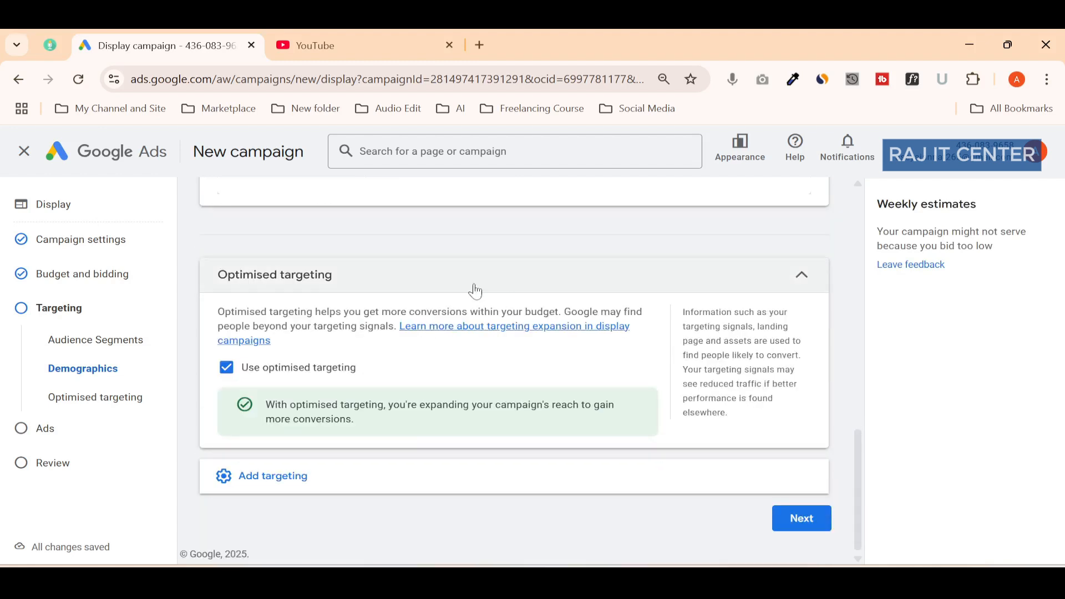
left_click(325, 490)
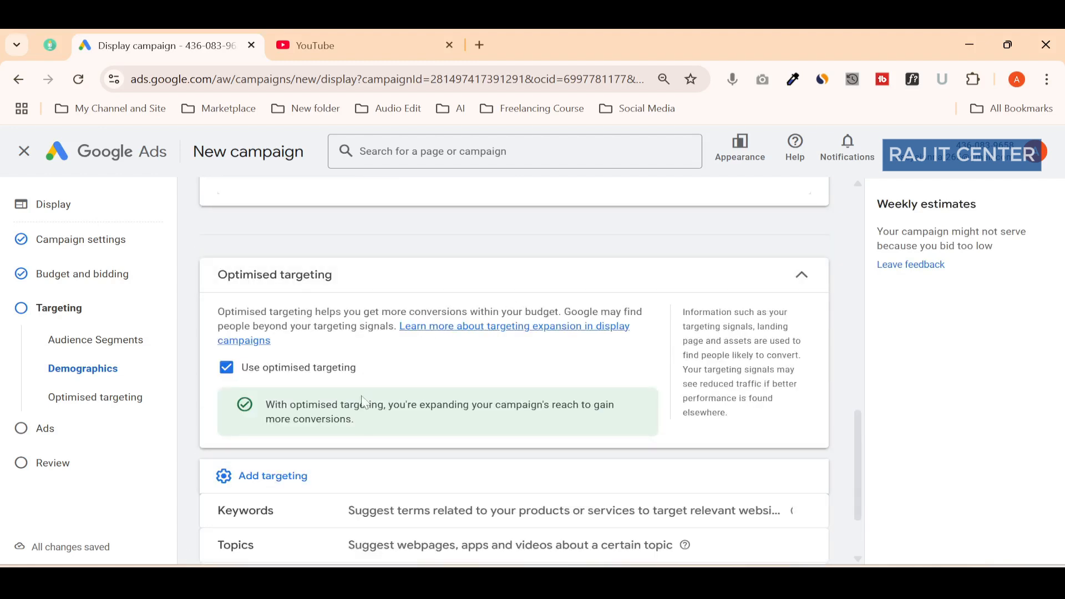
scroll(363, 404, "down", 2)
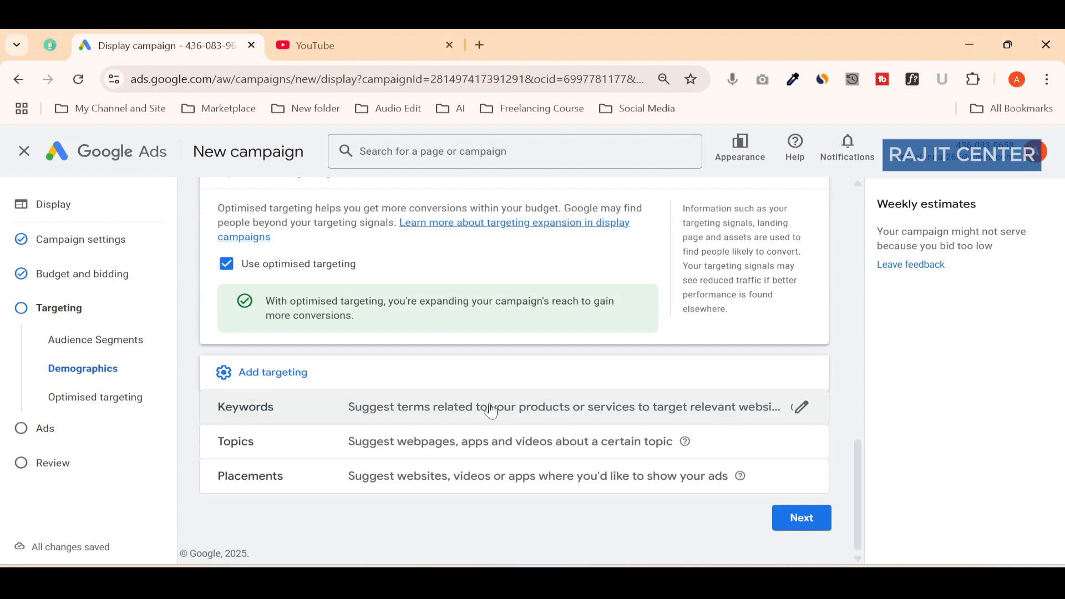
left_click(465, 407)
scroll(450, 389, "down", 5)
scroll(445, 381, "up", 3)
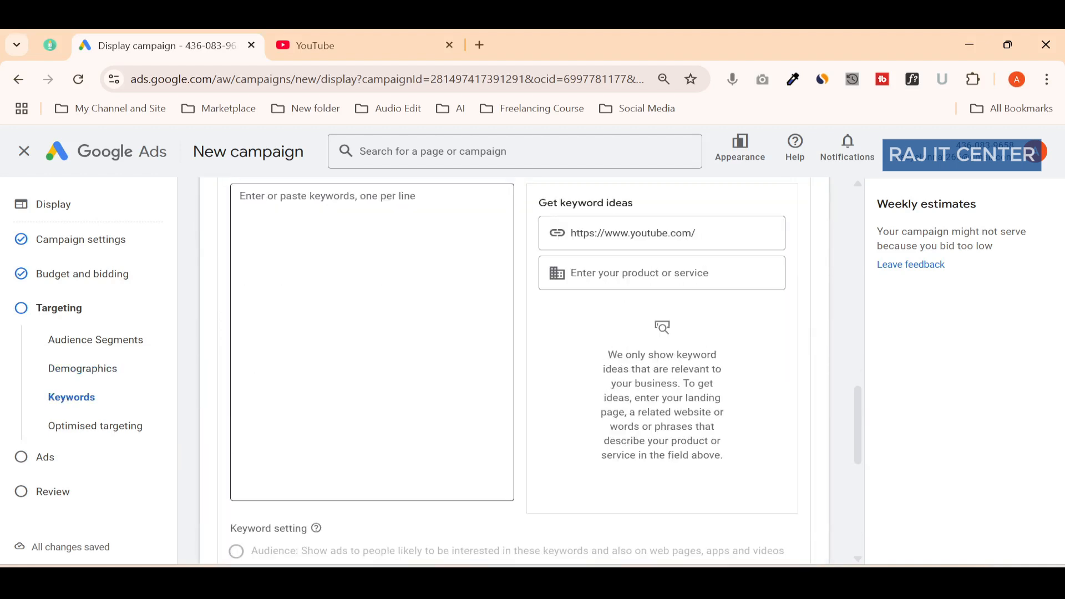
left_click(433, 344)
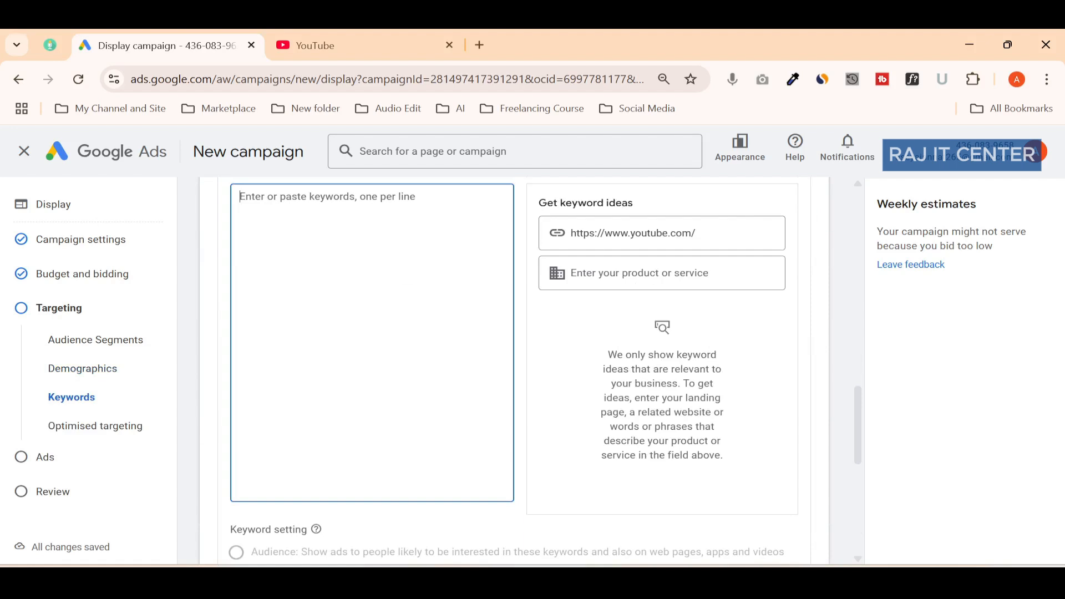
type("Freelancing course Best Freelancing institute in bd Freelancing")
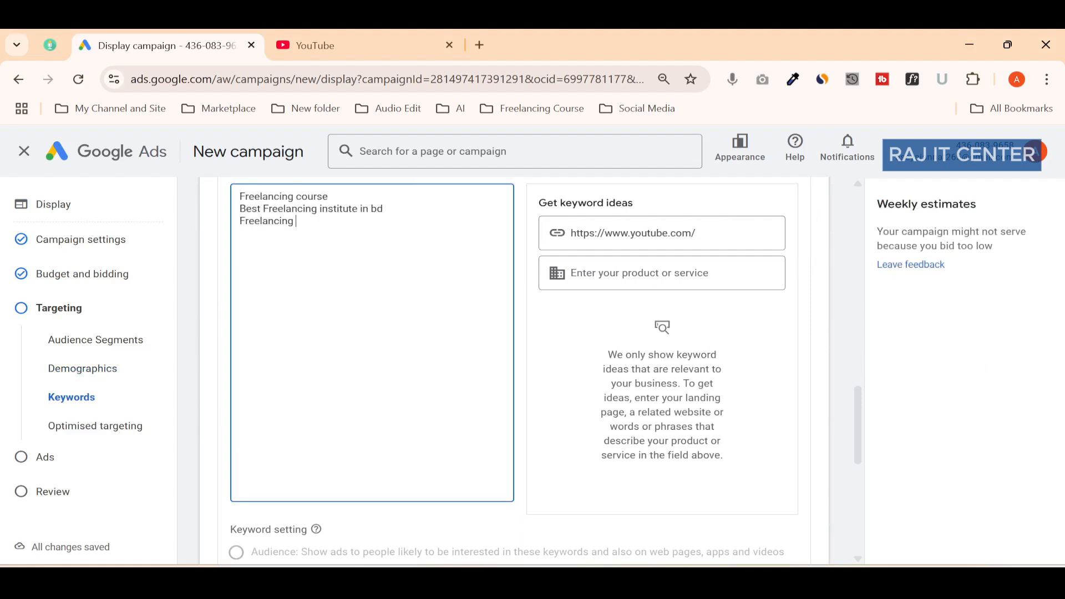
Add Topics as a further targeting type for the campaign.
scroll(327, 303, "down", 5)
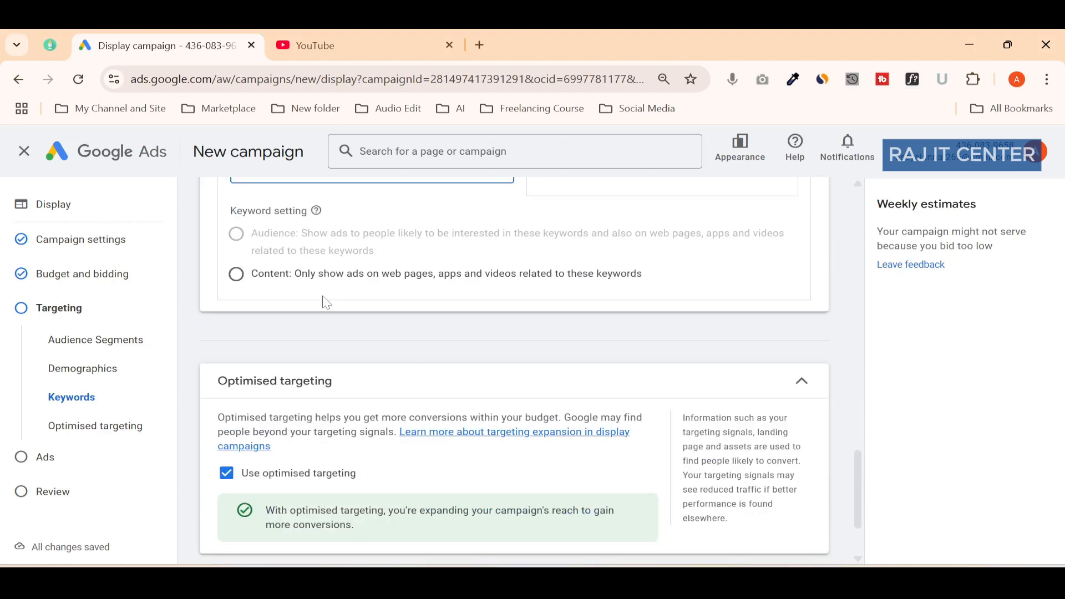
scroll(319, 326, "down", 2)
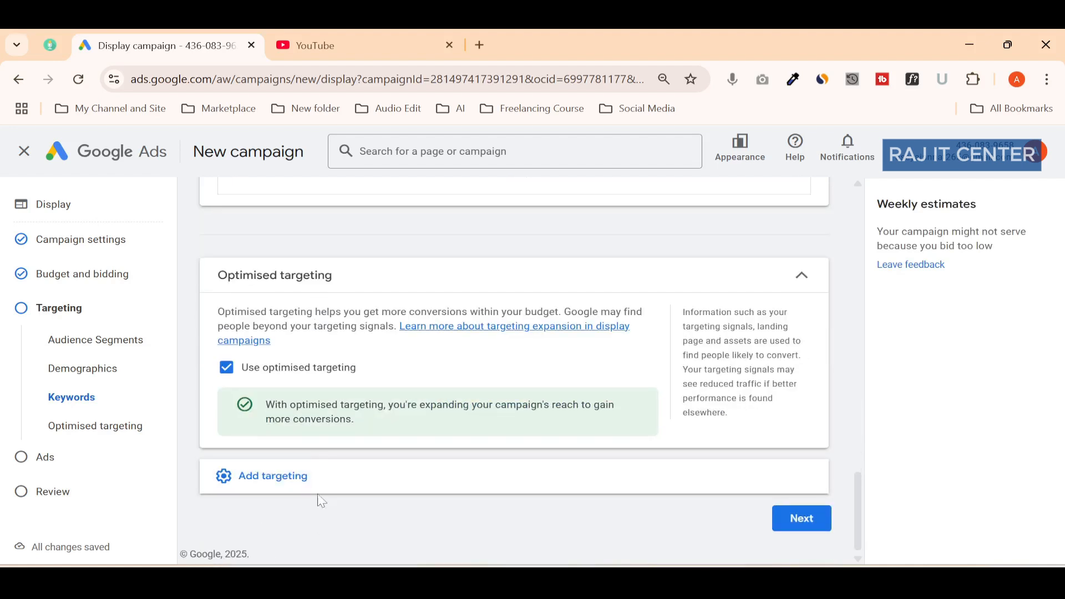
left_click(294, 499)
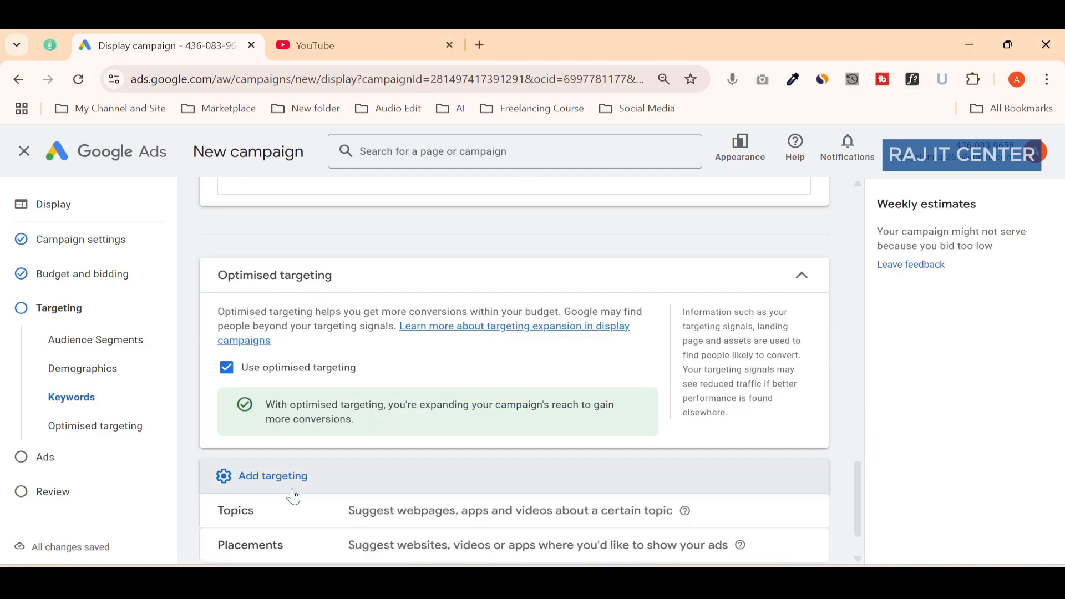
scroll(249, 477, "down", 1)
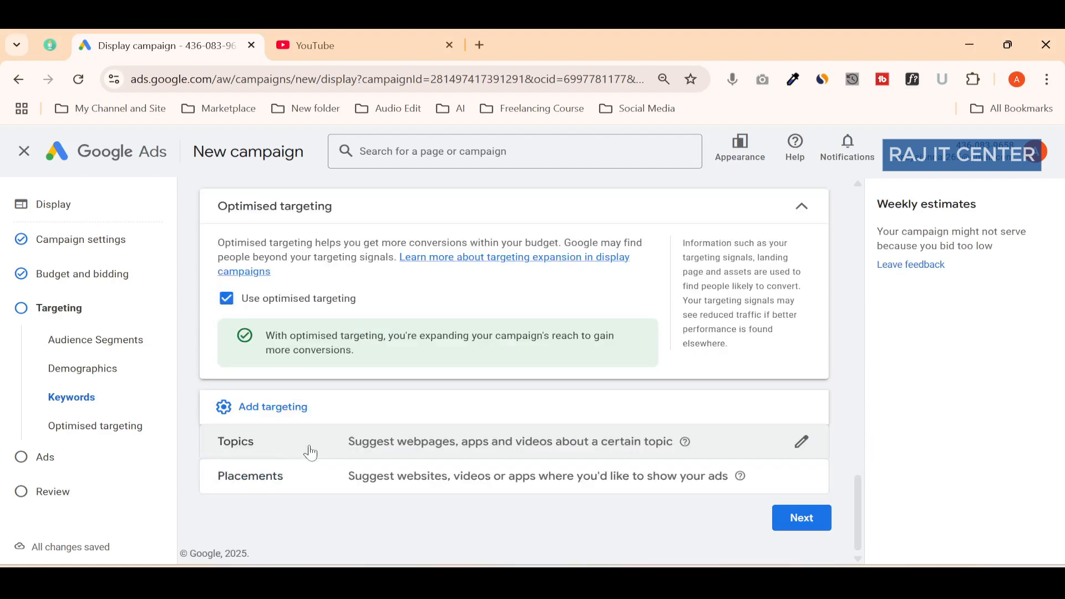
left_click(368, 455)
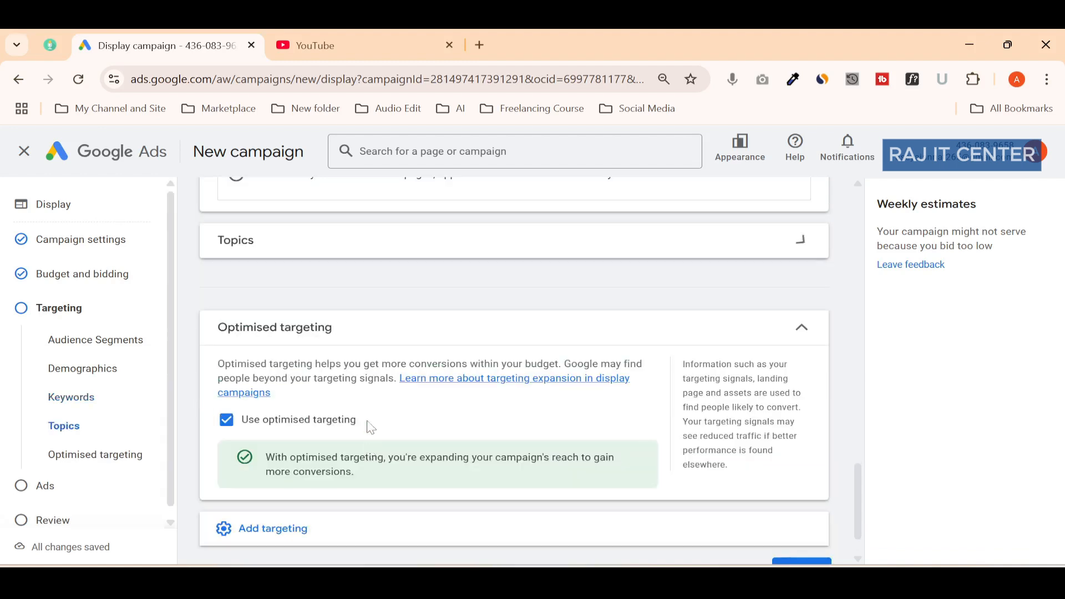
scroll(278, 431, "up", 3)
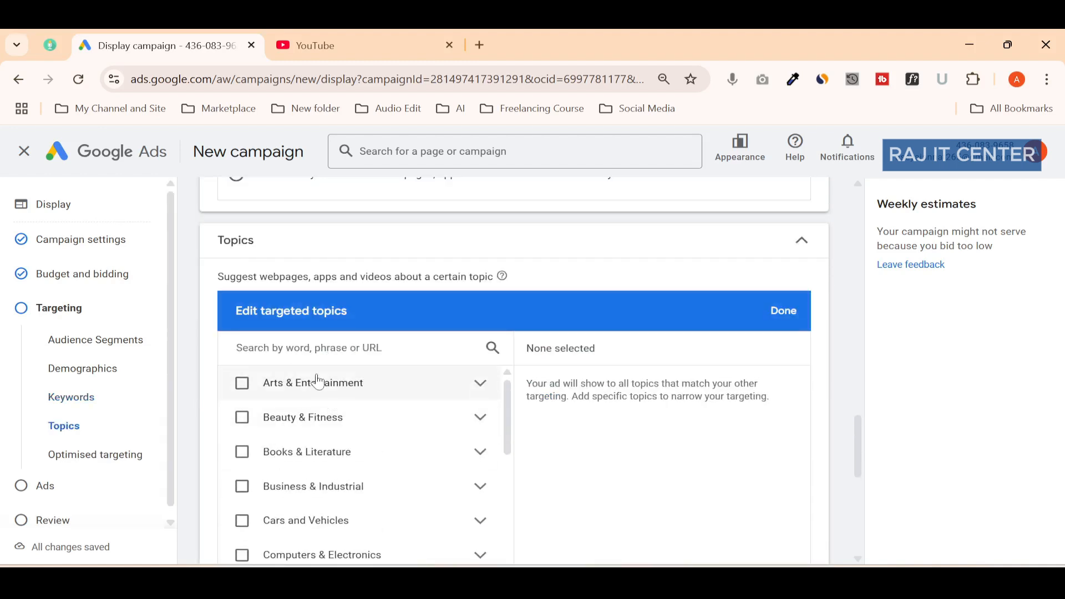
Select the topics Computers & Electronics, Internet & Telecom, and Jobs & Education for targeting.
scroll(269, 434, "down", 5)
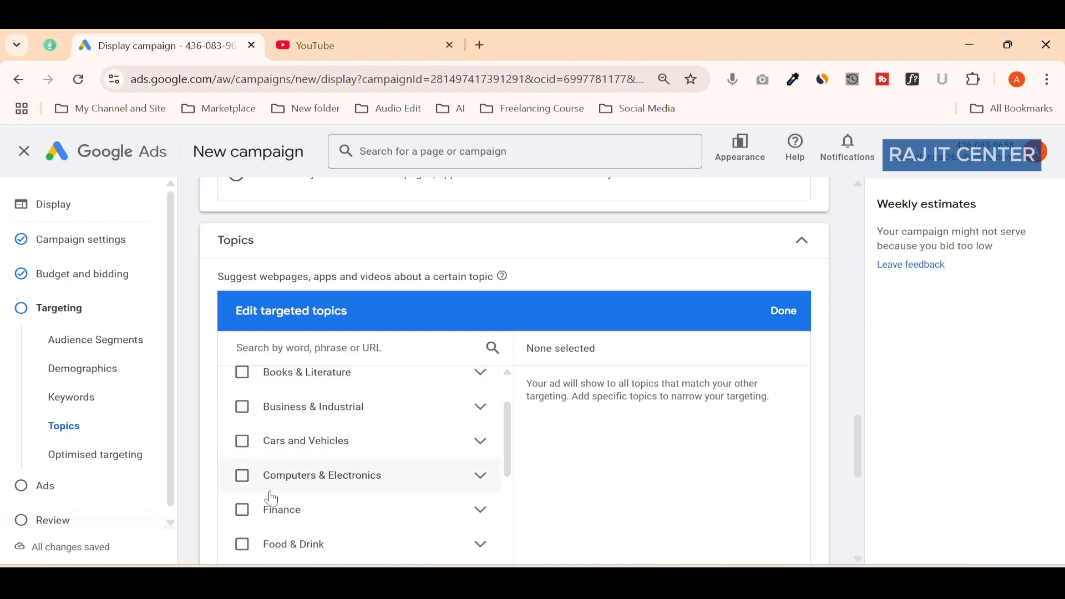
scroll(276, 499, "down", 5)
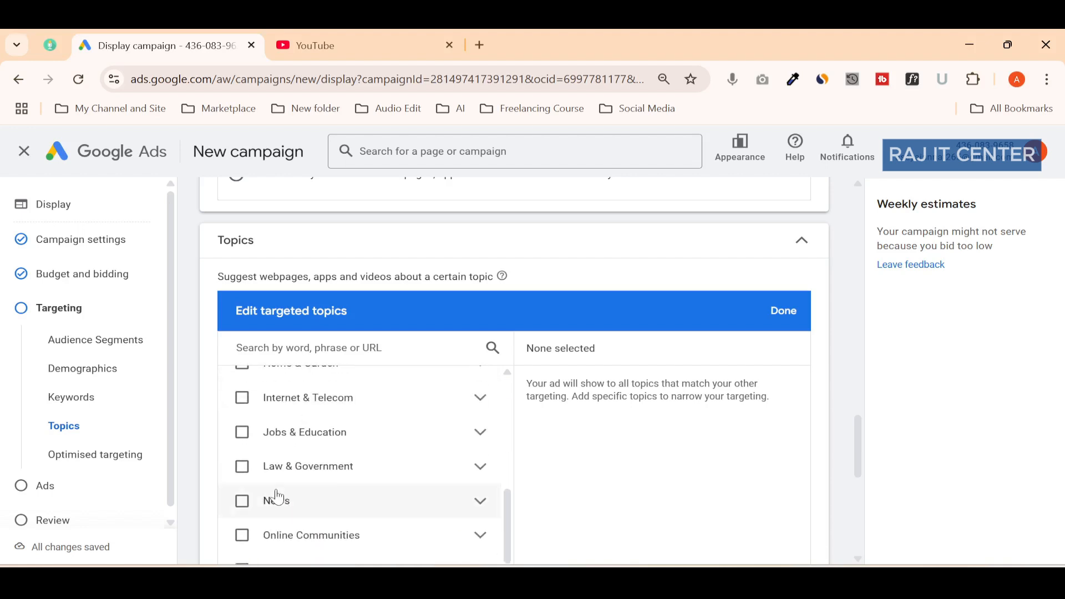
scroll(279, 492, "down", 3)
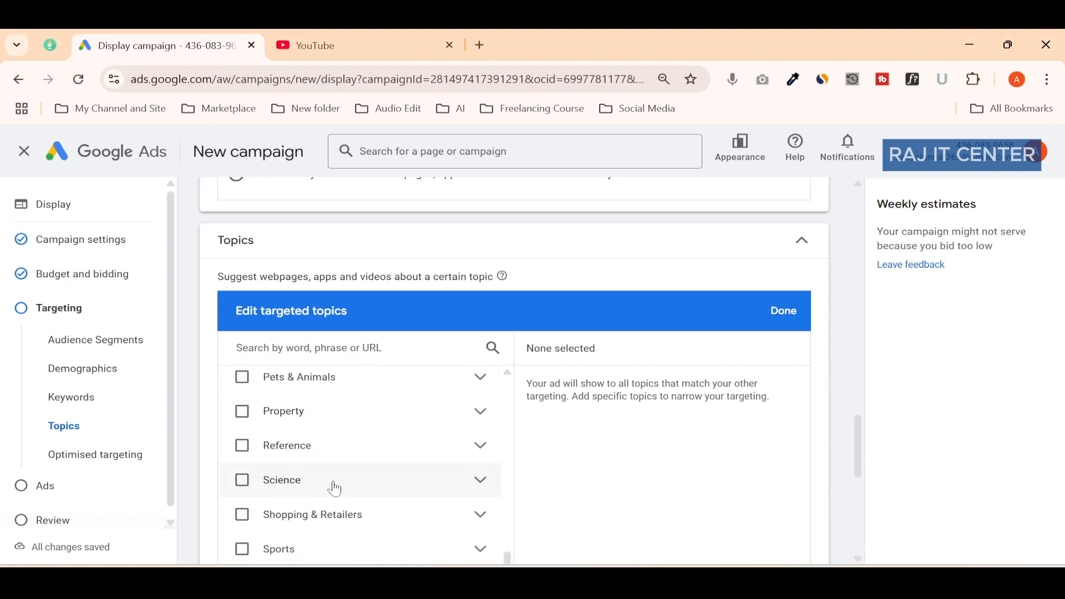
scroll(298, 438, "down", 2)
scroll(323, 388, "up", 10)
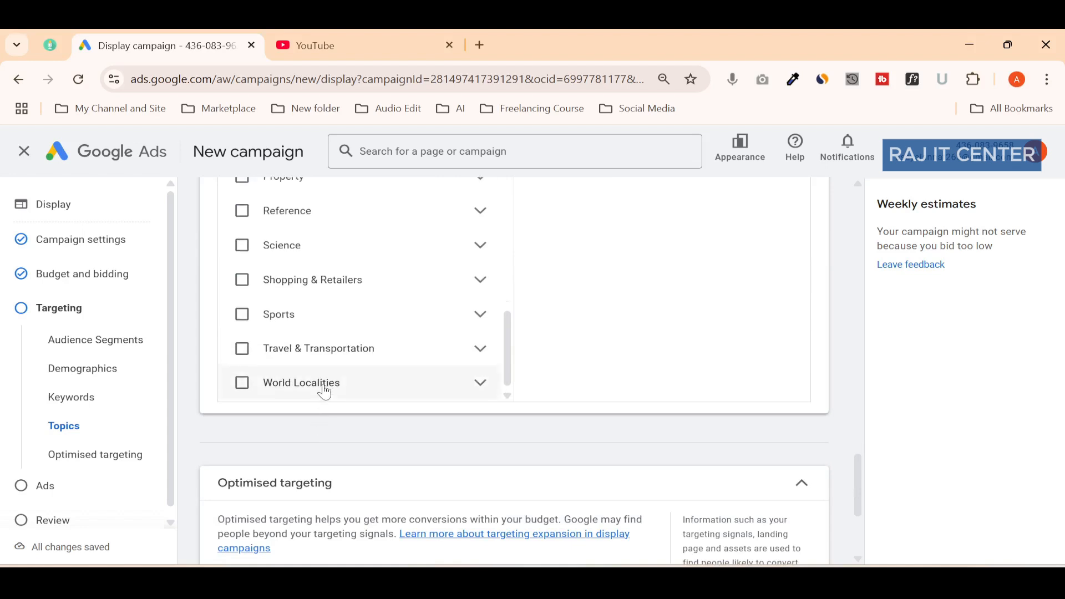
scroll(271, 276, "up", 5)
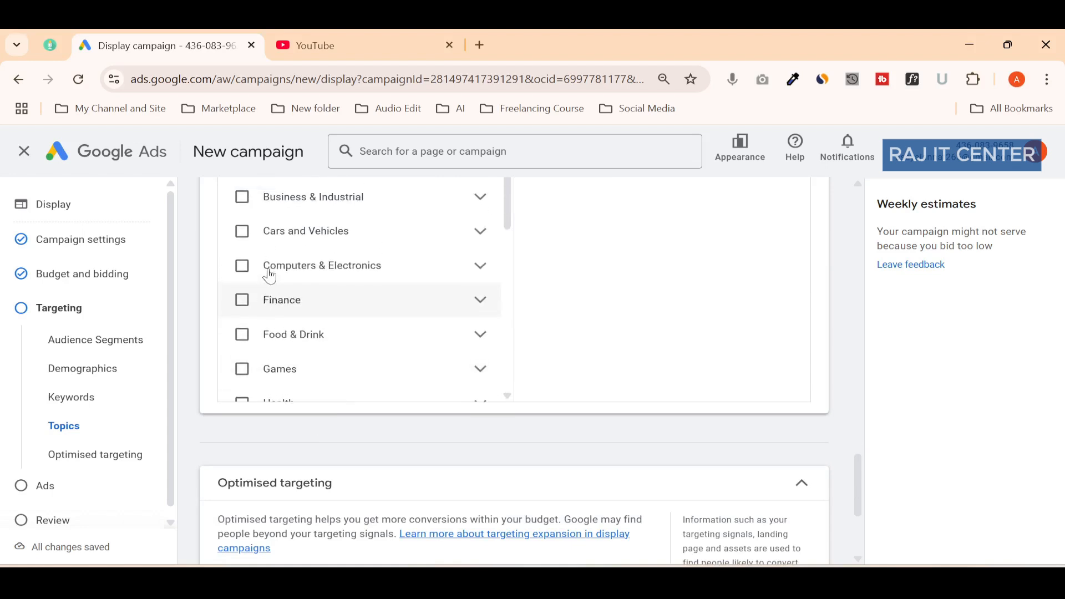
scroll(266, 288, "down", 2)
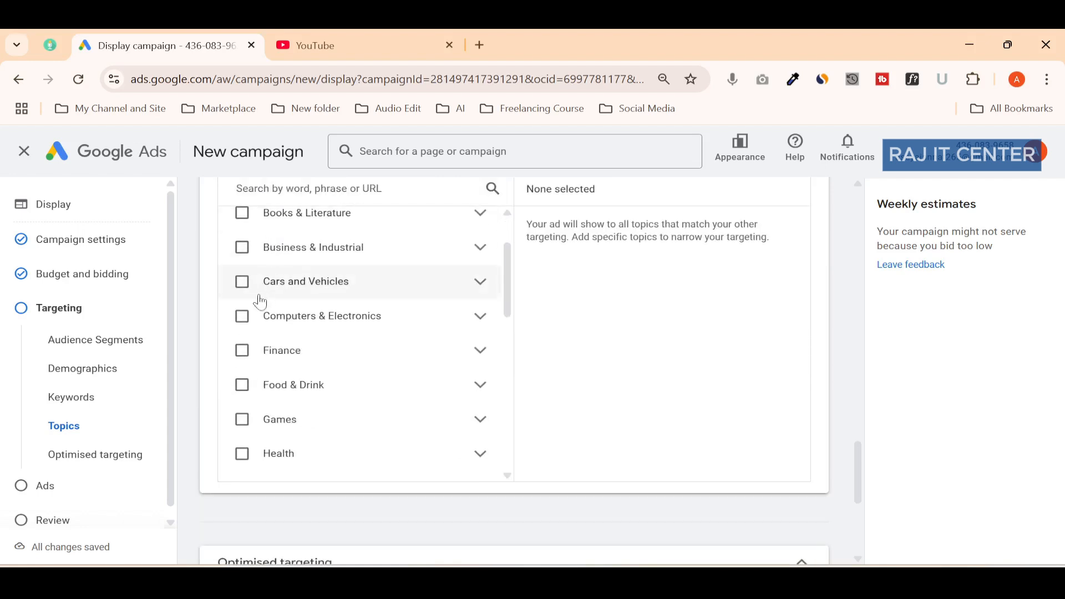
scroll(283, 345, "up", 2)
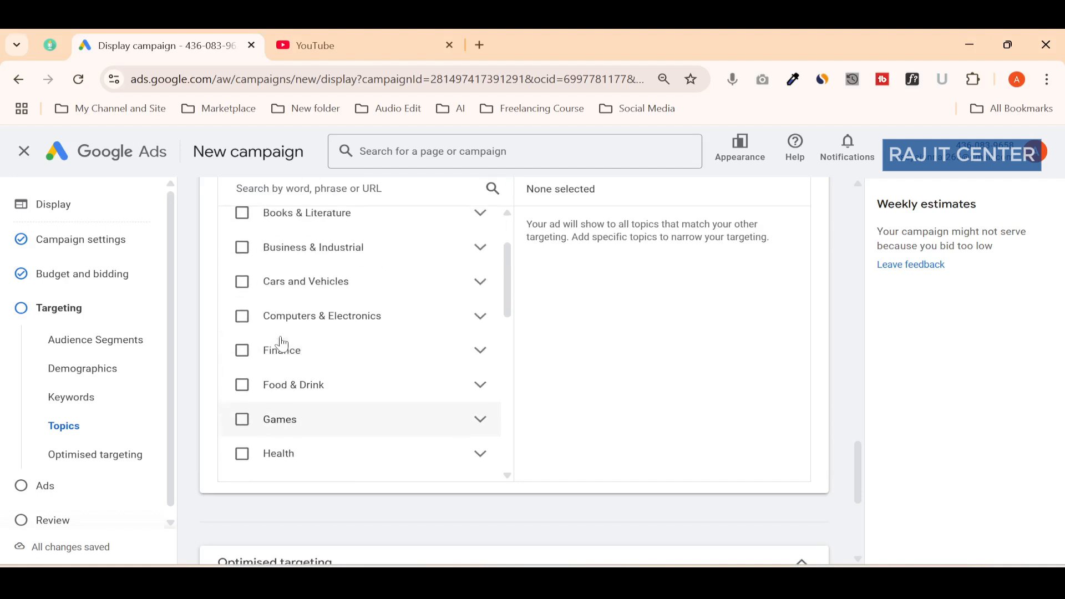
left_click(241, 320)
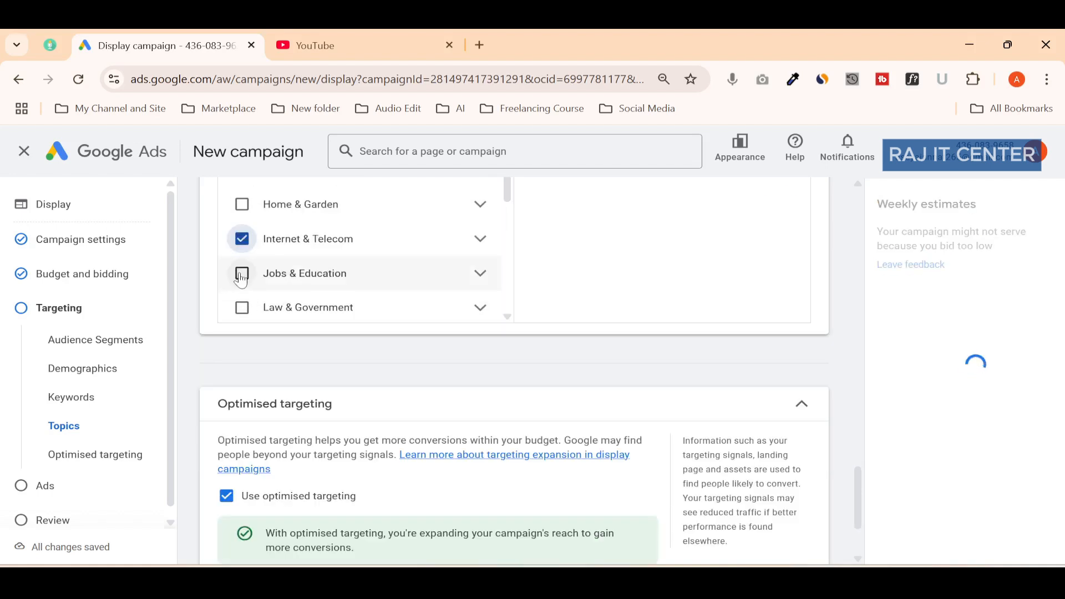
left_click(240, 274)
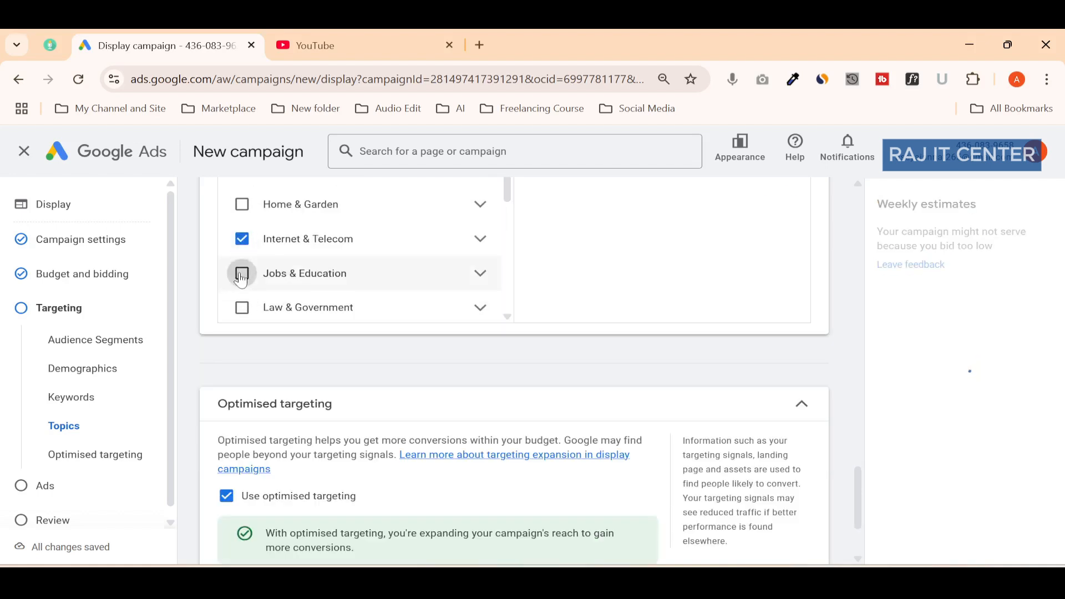
Add Placements as a further targeting type and open its Websites category ready for a search.
scroll(267, 280, "down", 4)
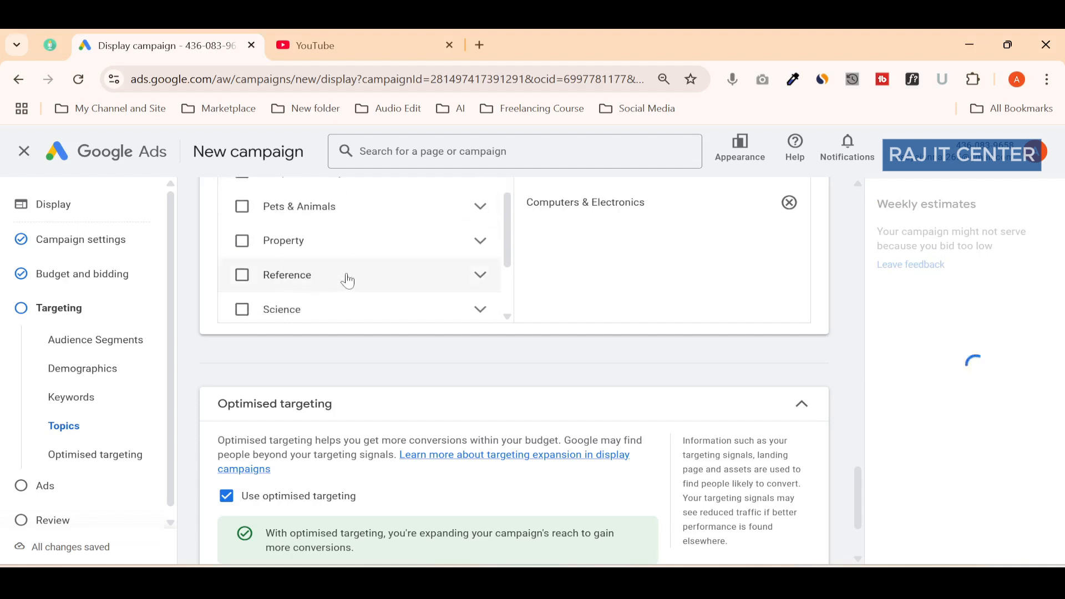
scroll(309, 314, "down", 3)
scroll(266, 340, "down", 3)
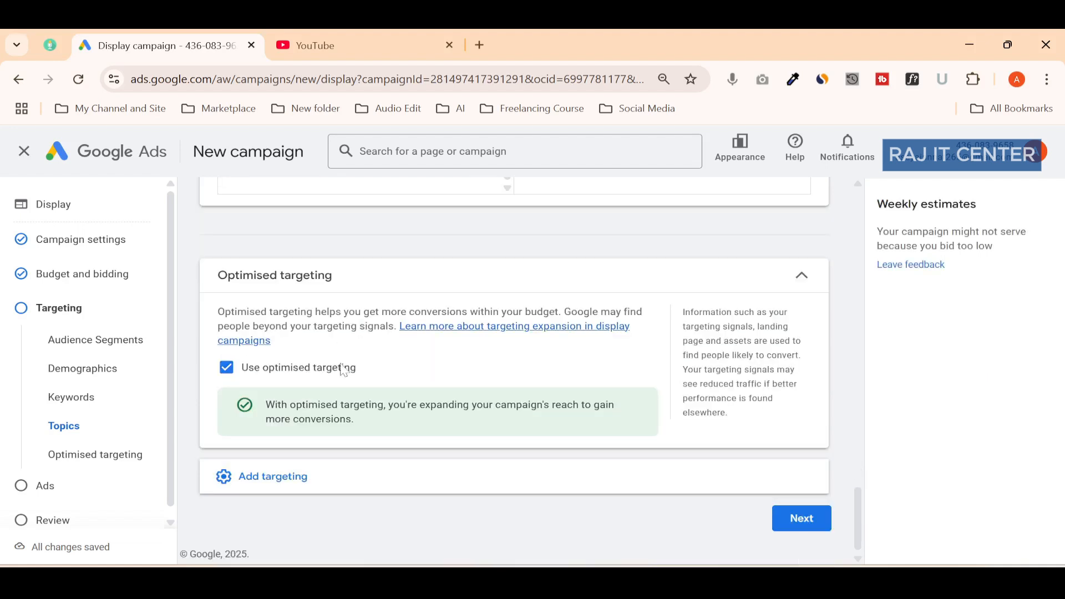
left_click(330, 483)
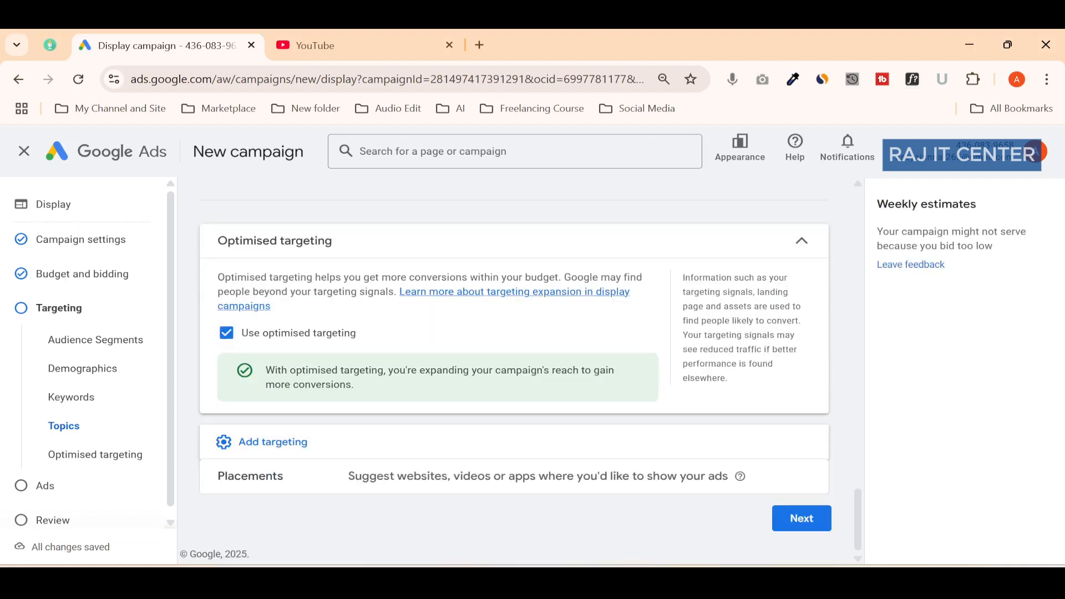
left_click(352, 476)
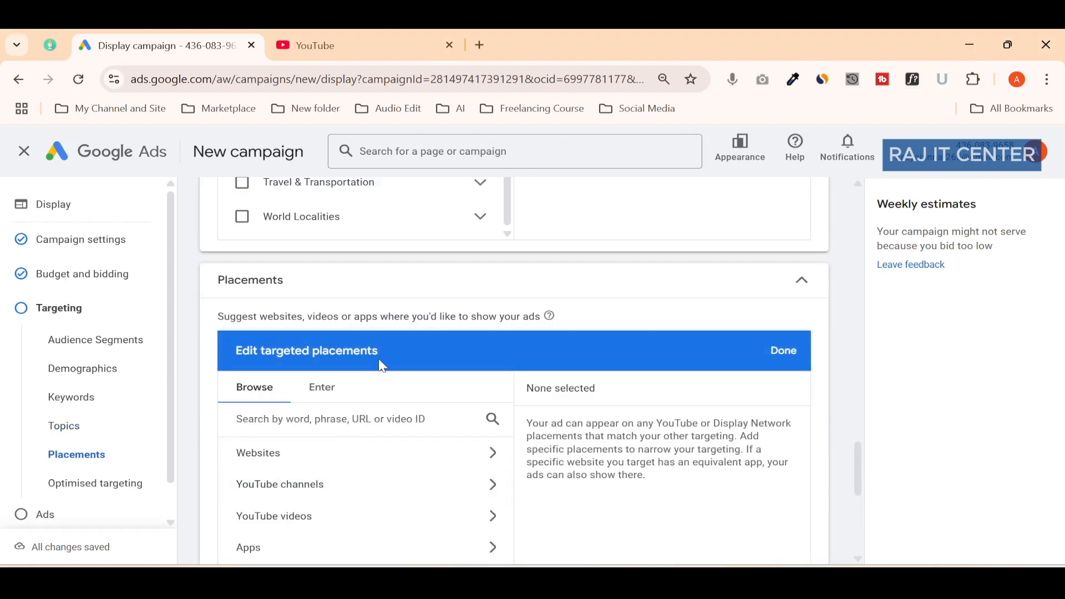
scroll(336, 384, "down", 1)
left_click(331, 340)
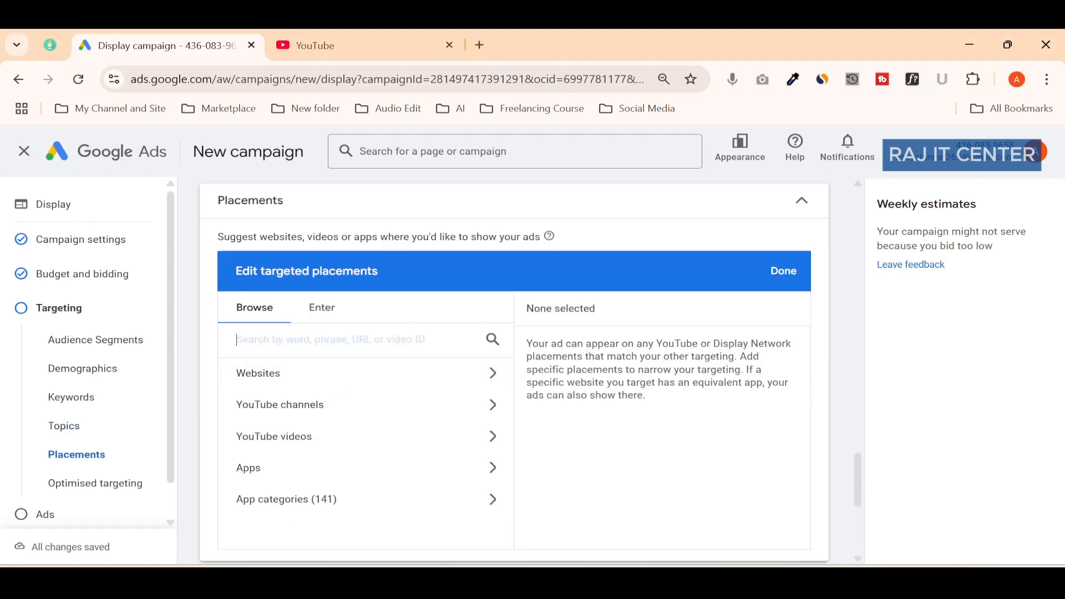
left_click(296, 386)
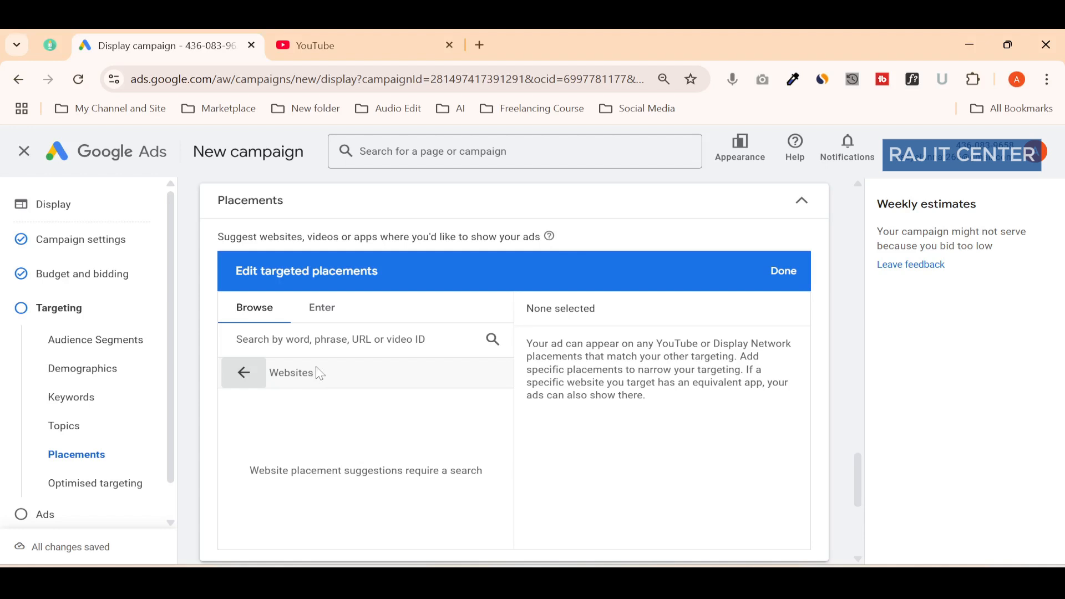
left_click(331, 339)
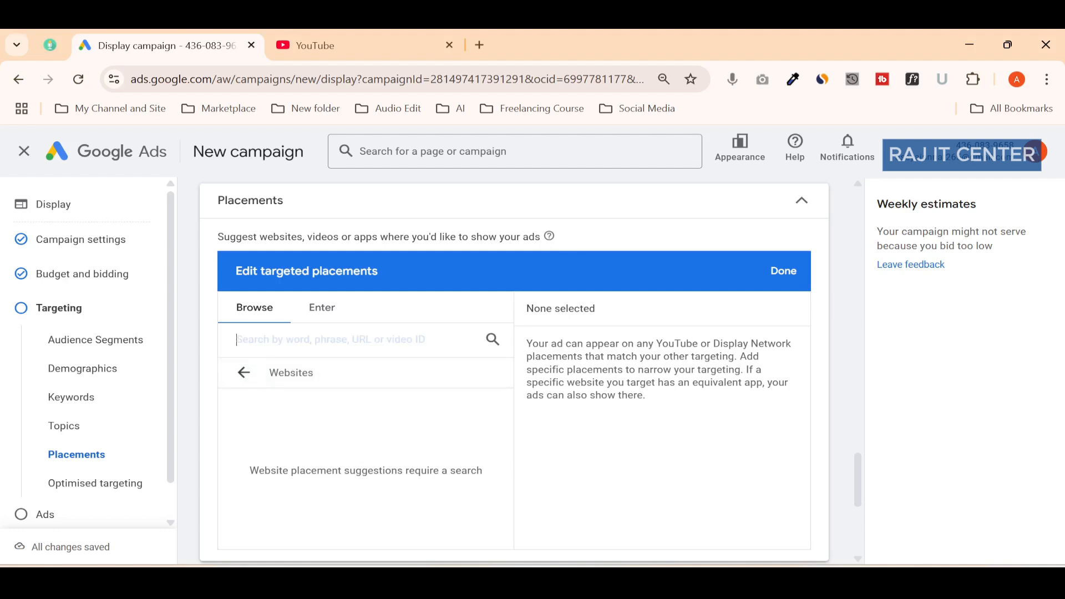
Search Google for protom alo in a new browser tab, open the prothomalo.com site and copy its address.
left_click(480, 46)
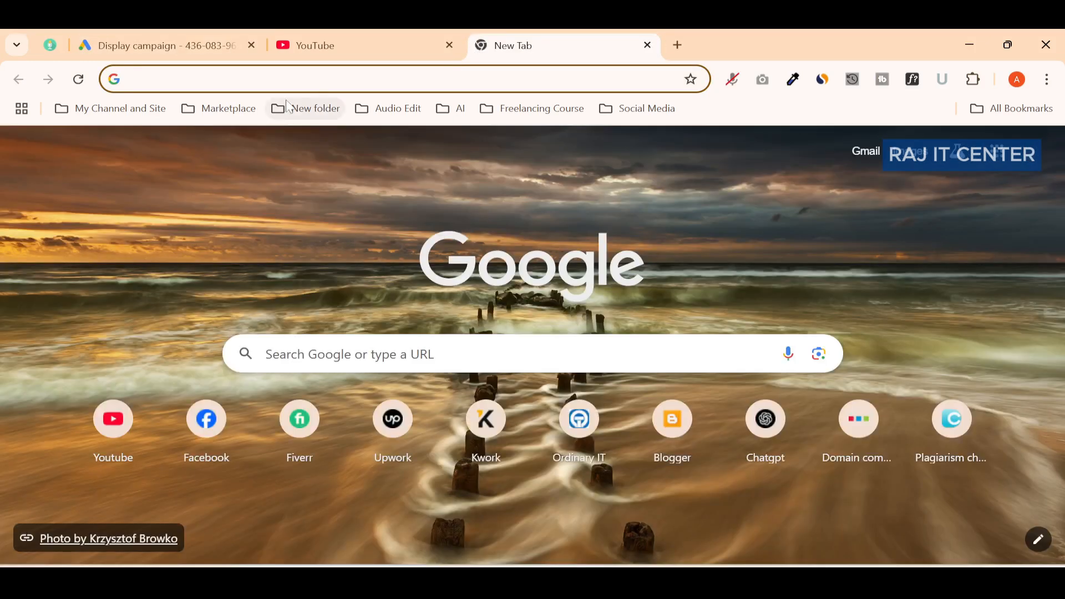
type("proto")
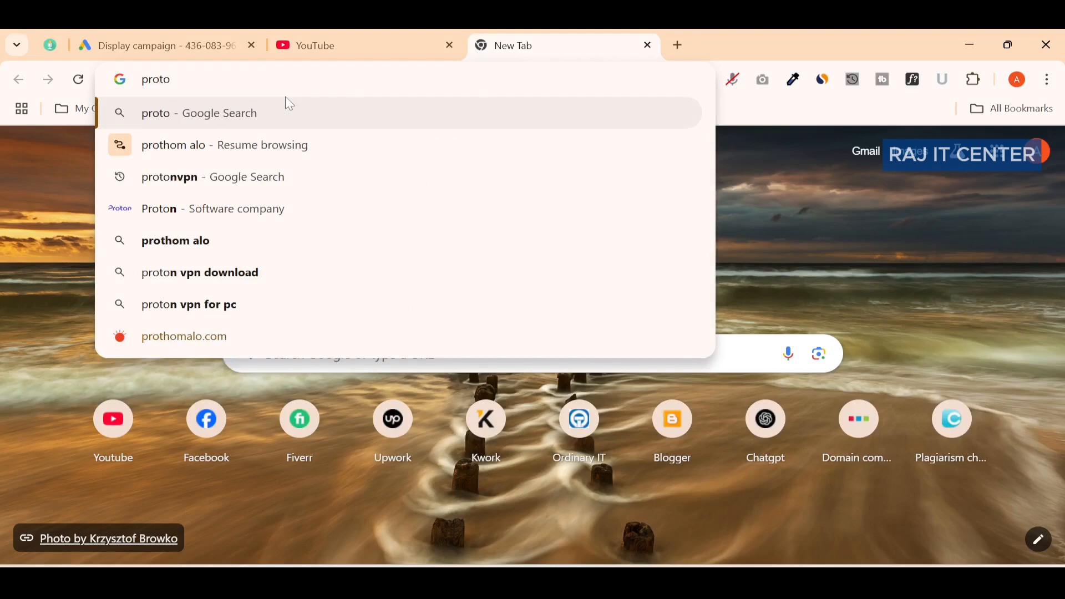
type("m alo")
key("Return")
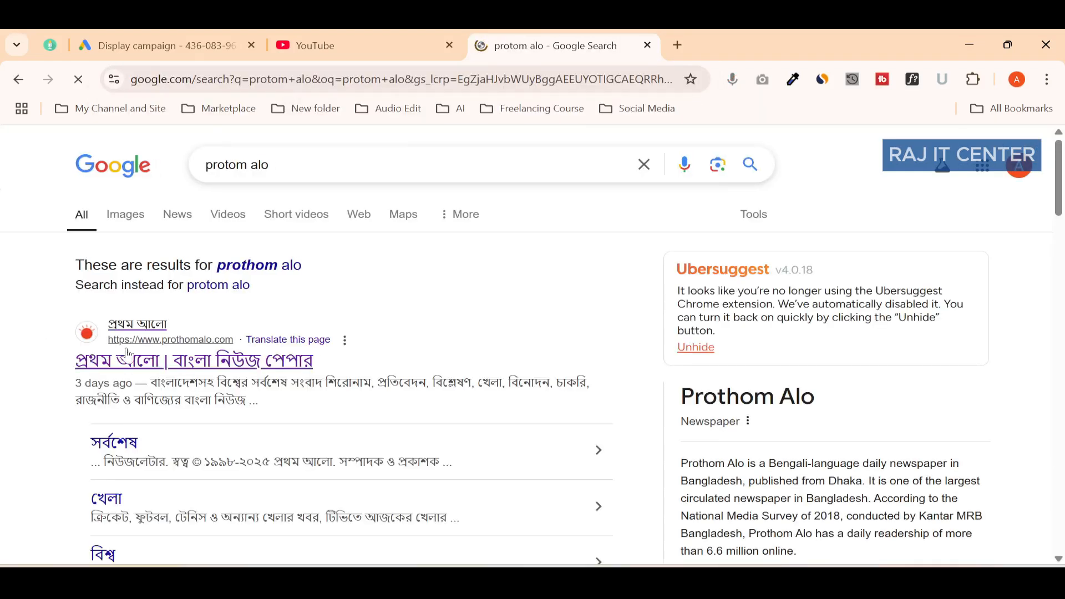
left_click(128, 359)
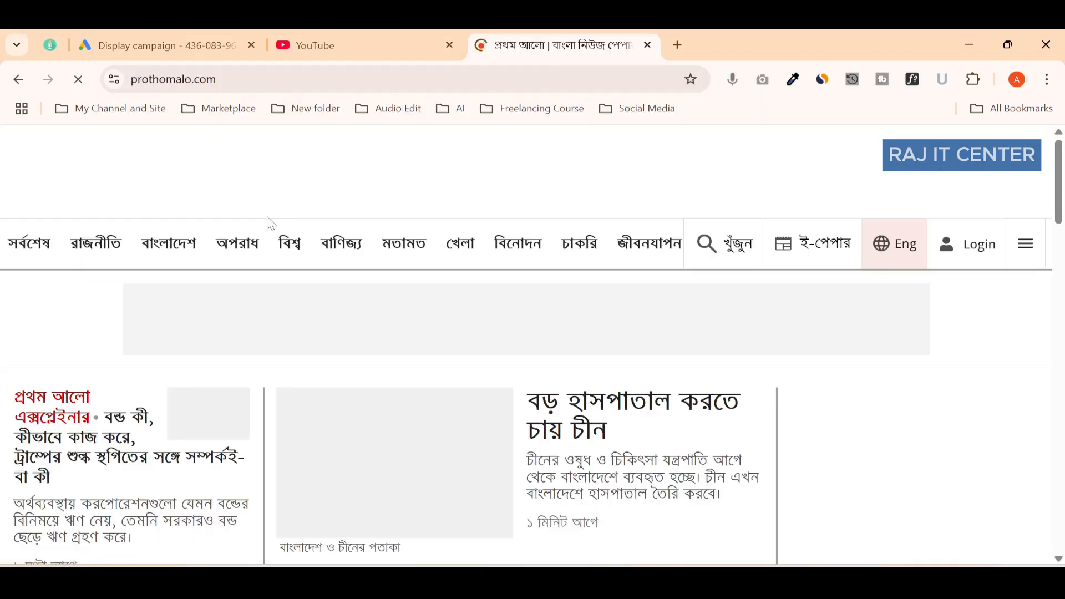
left_click(286, 68)
key("ctrl+c")
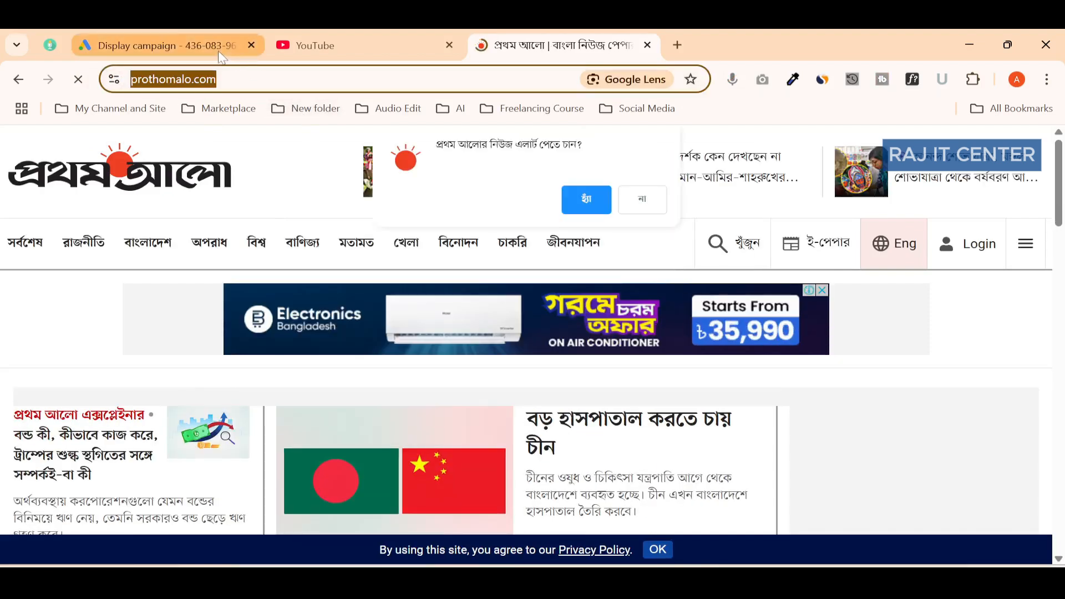
left_click(161, 45)
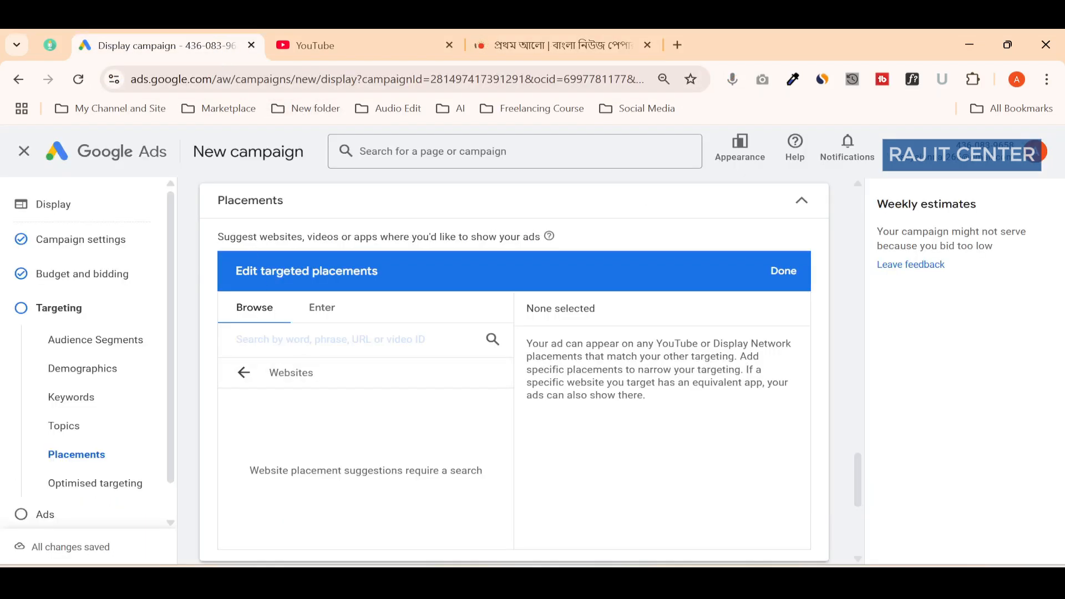
key("ctrl+v")
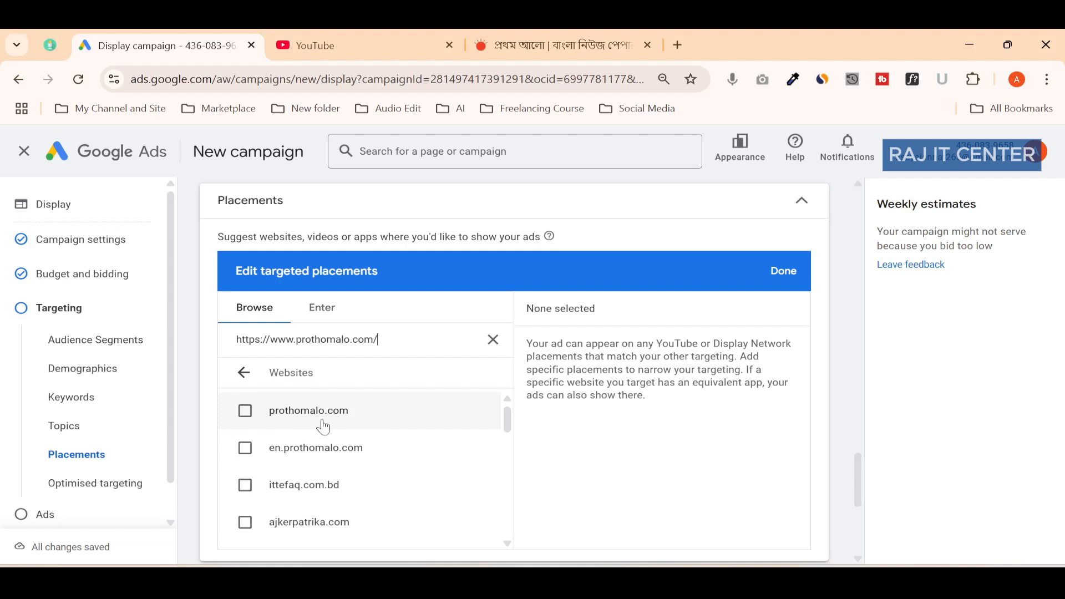
left_click(245, 410)
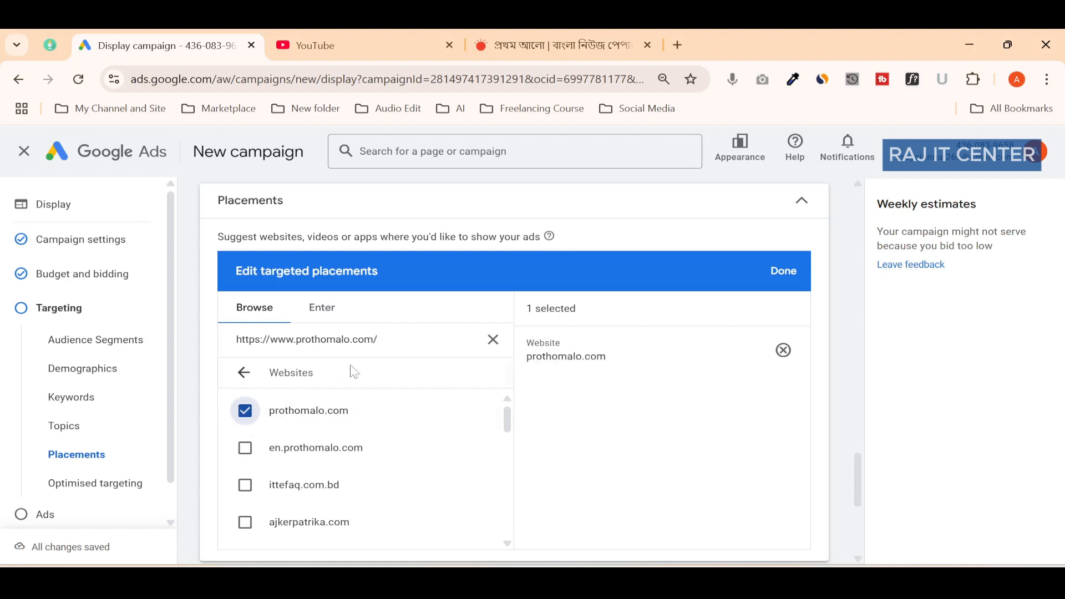
Search the placements for news paper and add the website somoynews.tv to the targeted placements.
left_click(491, 340)
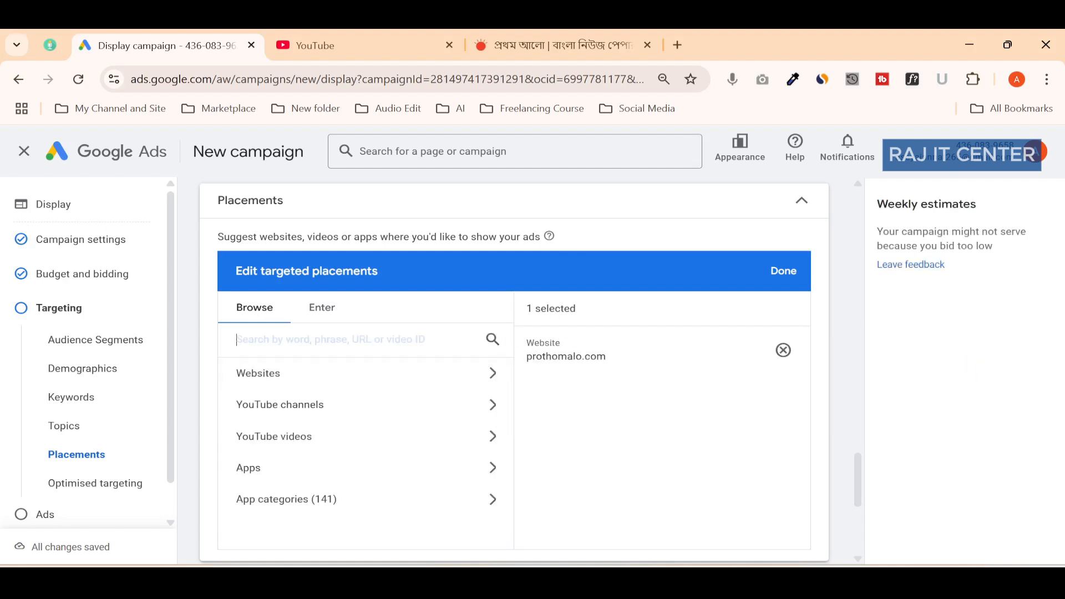
type("news")
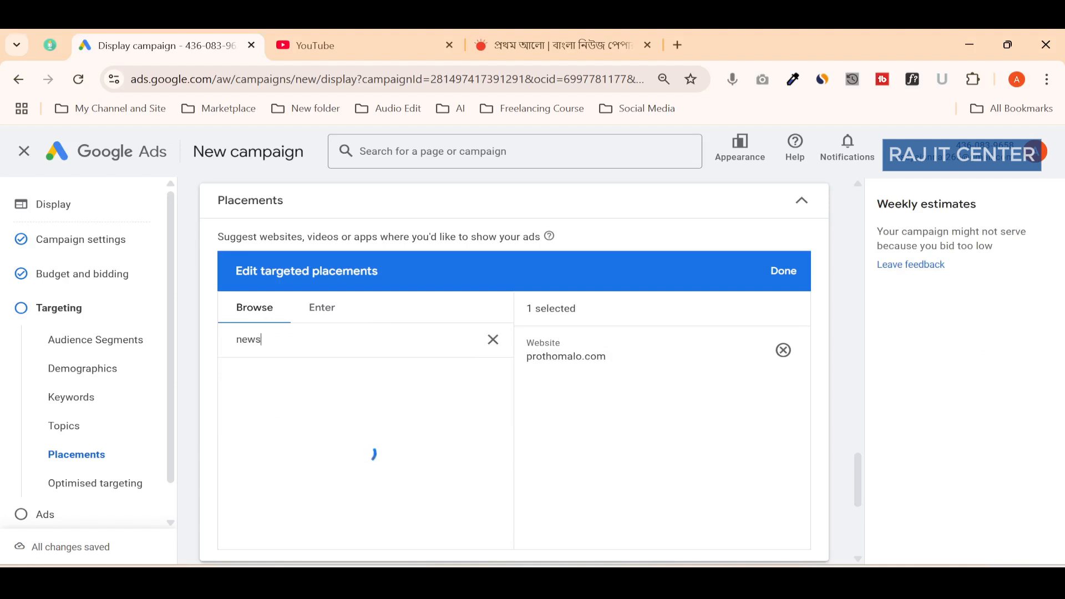
type(" paper")
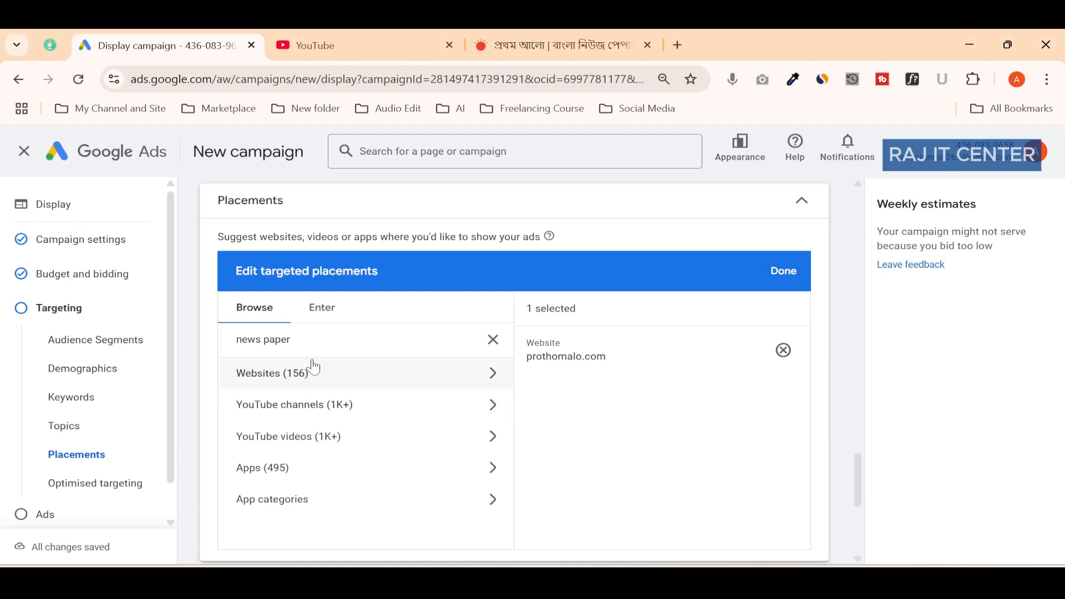
left_click(315, 383)
scroll(278, 460, "down", 3)
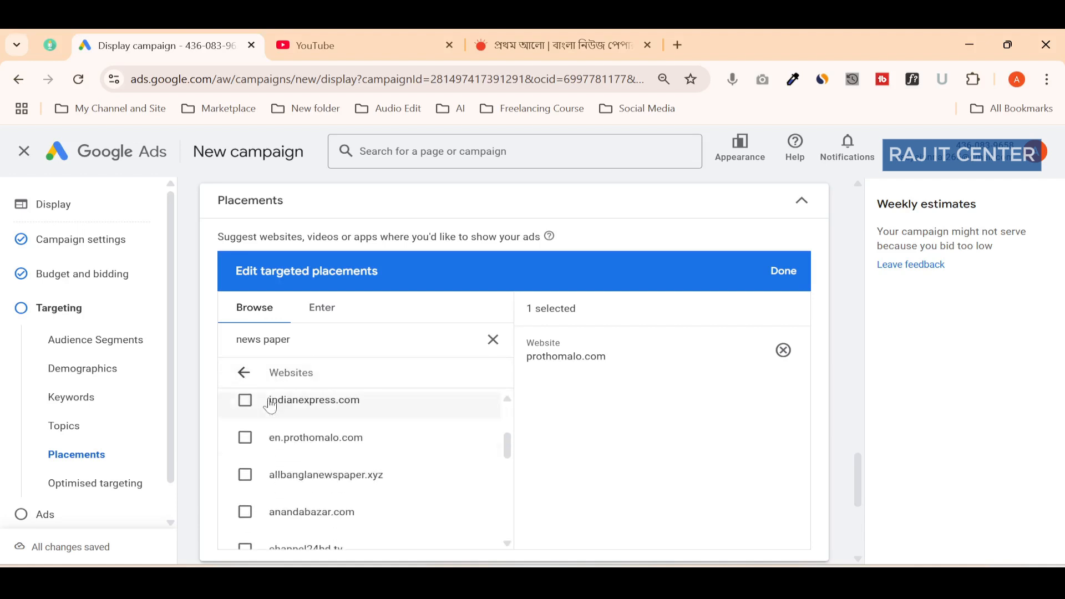
scroll(274, 460, "down", 5)
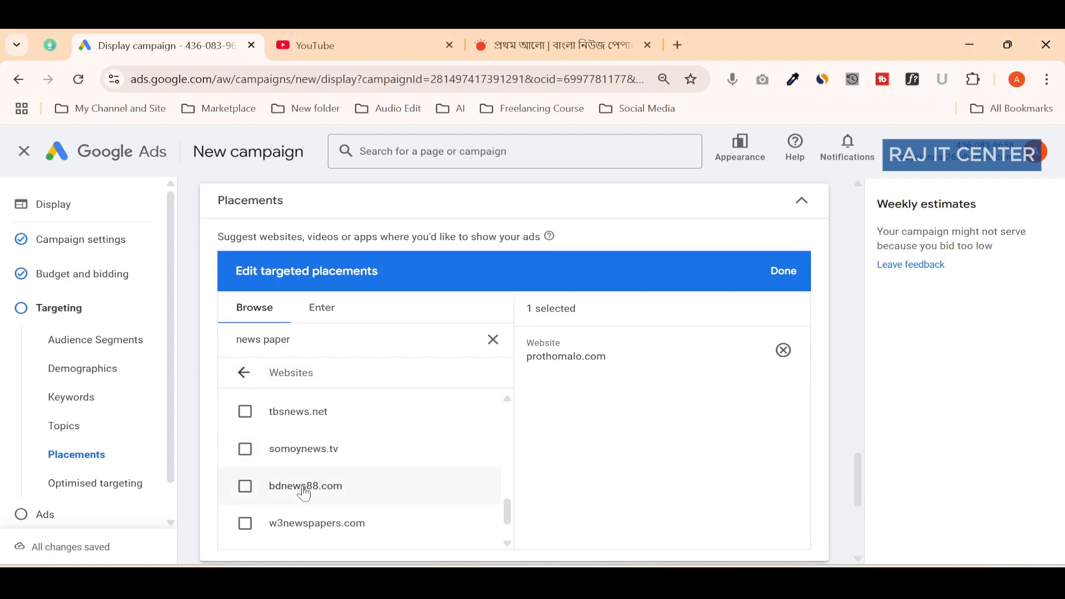
left_click(246, 449)
Look through the remaining news paper website suggestions and finish editing the targeted placements.
scroll(261, 457, "up", 5)
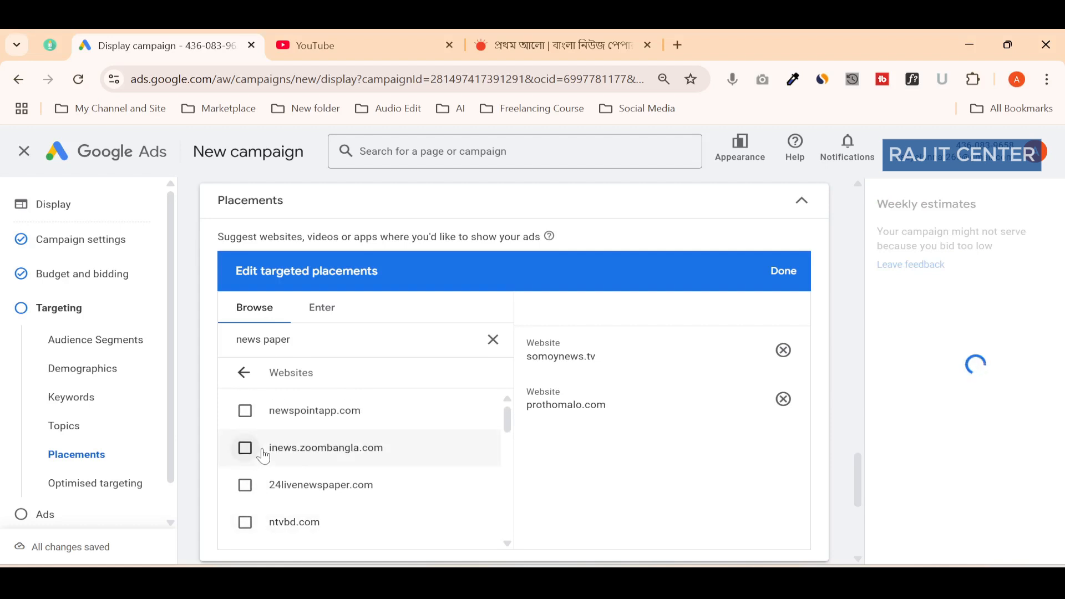
scroll(265, 454, "down", 10)
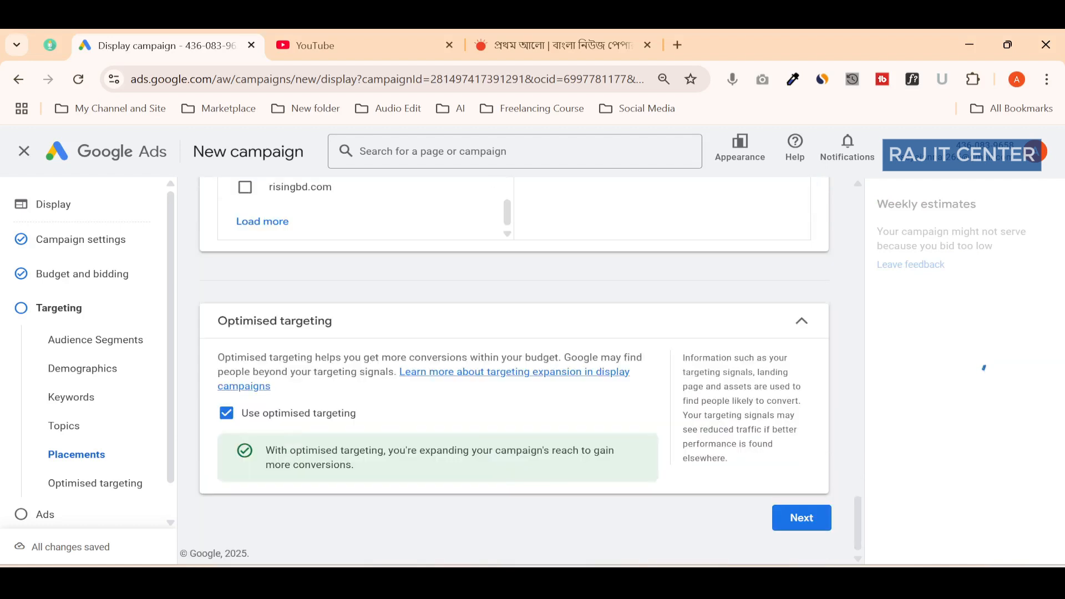
scroll(309, 457, "up", 5)
scroll(286, 393, "down", 4)
scroll(333, 398, "up", 3)
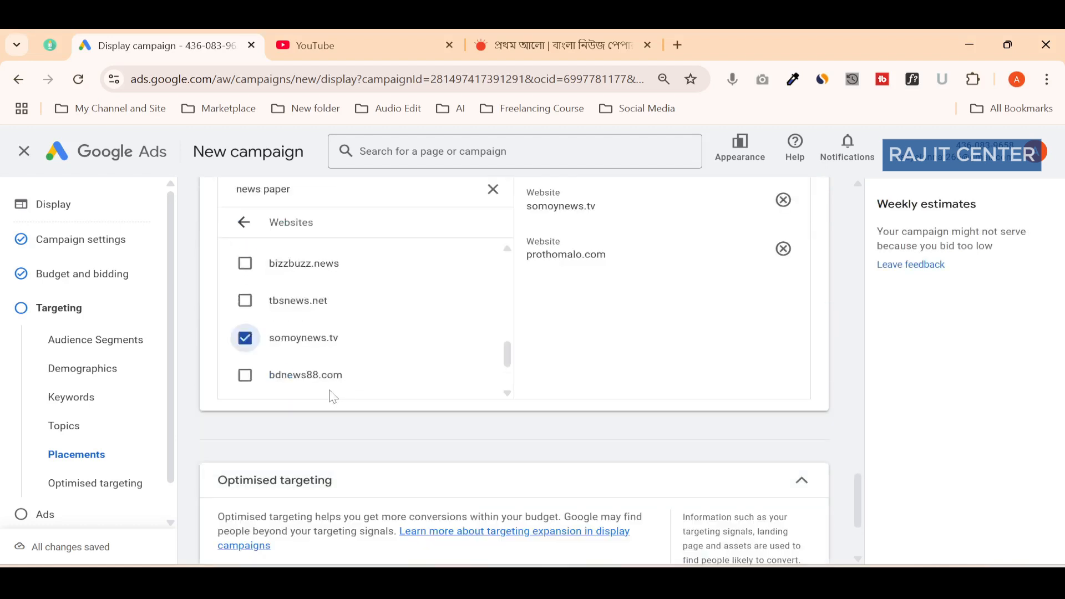
scroll(333, 388, "up", 6)
scroll(353, 481, "up", 3)
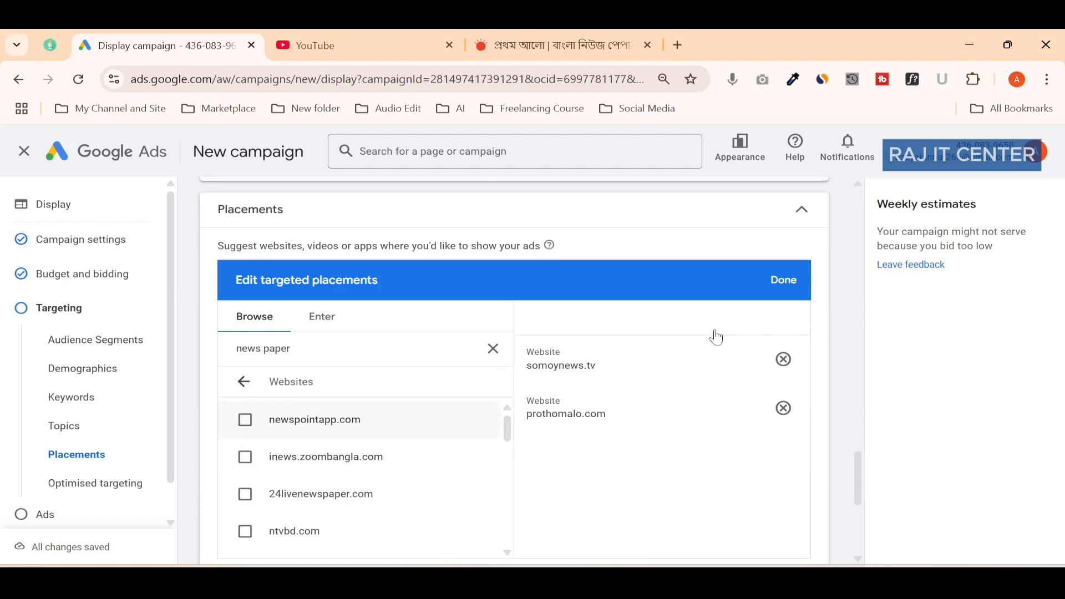
left_click(785, 281)
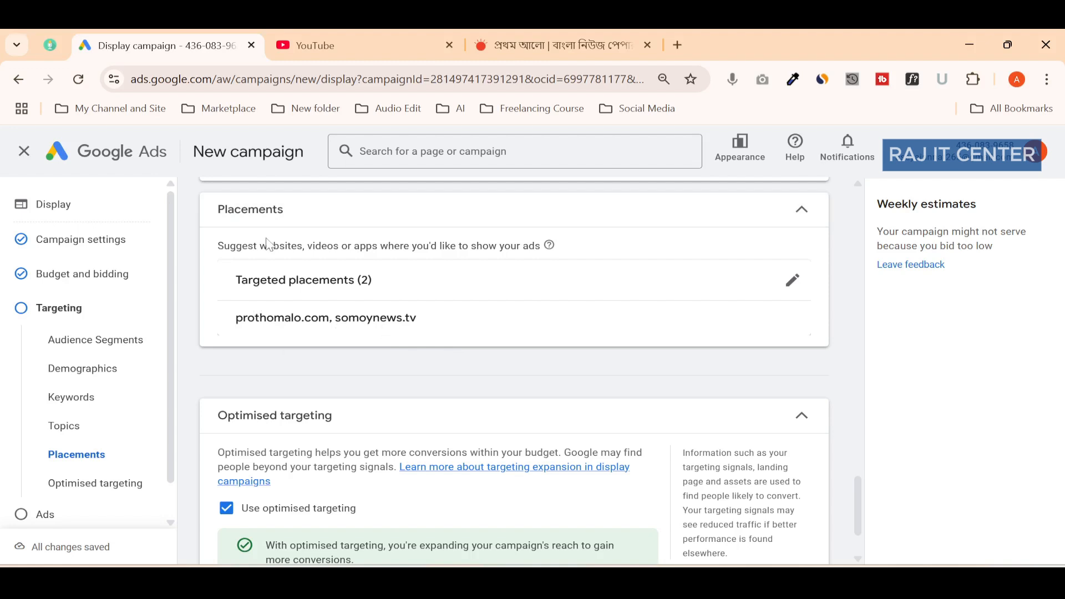
scroll(271, 247, "down", 2)
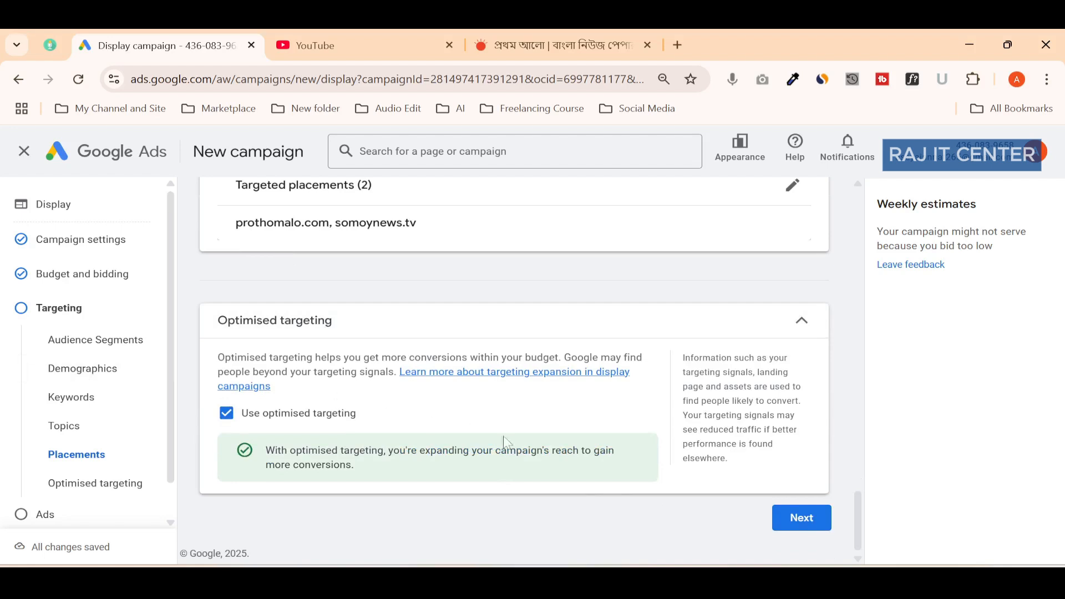
Proceed from targeting to ad creation and check the ad's final URL and business name.
left_click(799, 518)
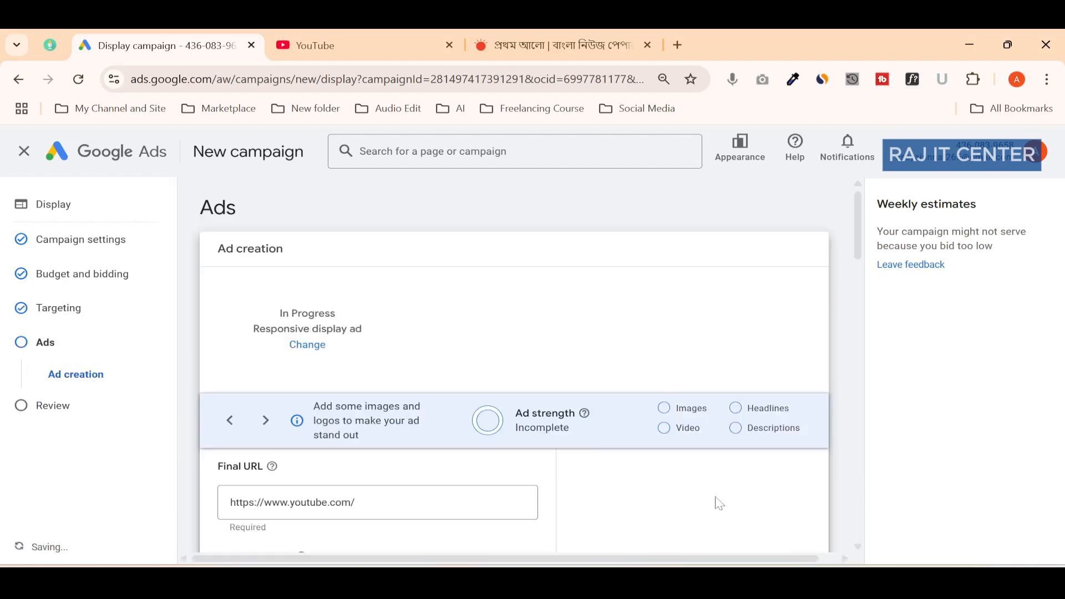
scroll(513, 360, "down", 3)
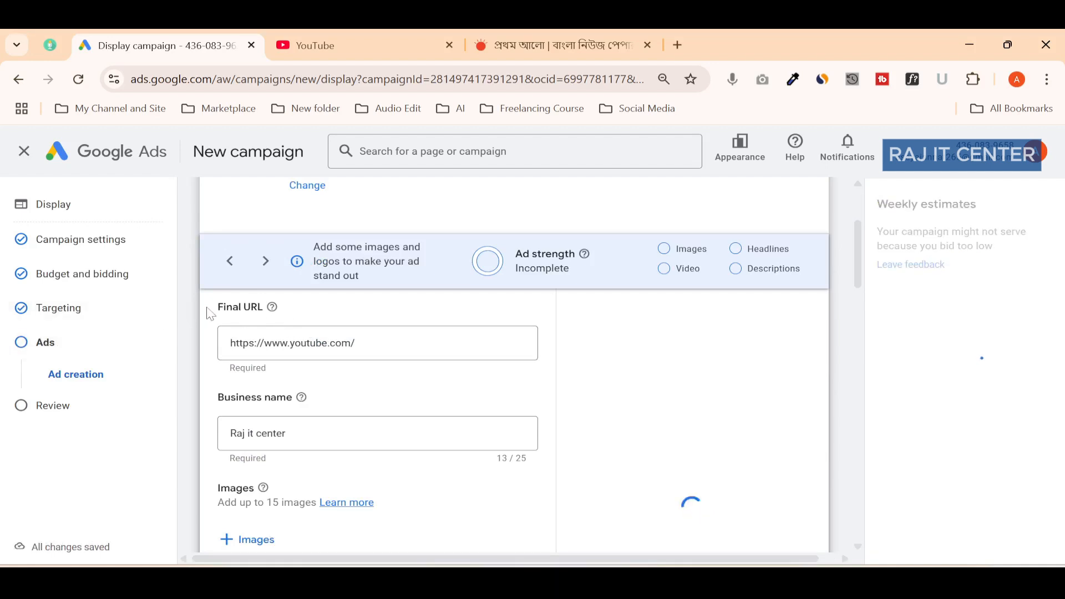
left_click_drag(218, 307, 252, 307)
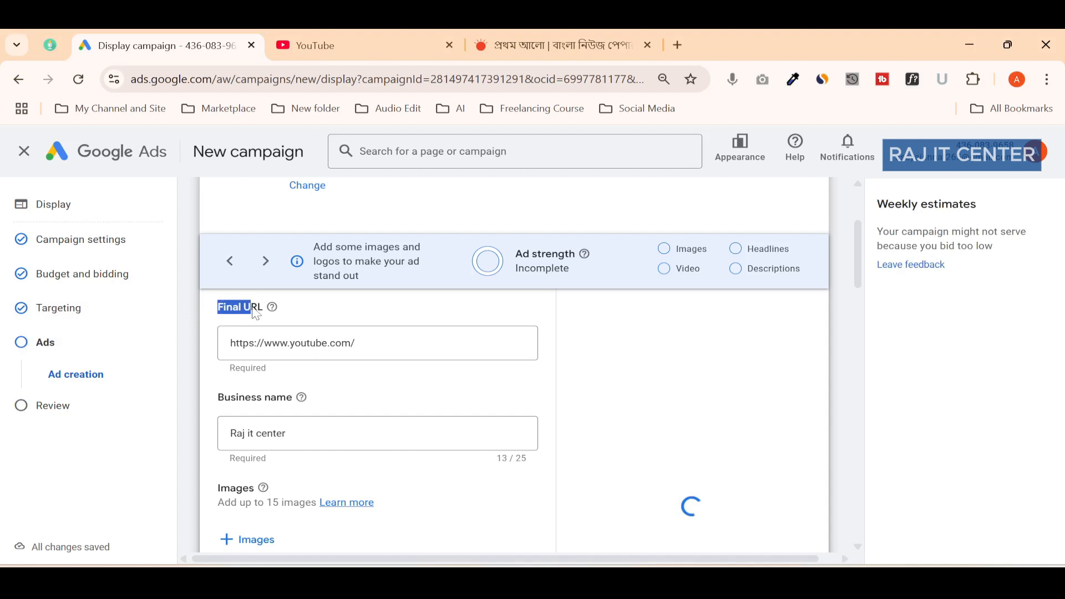
left_click(318, 313)
left_click(381, 343)
left_click_drag(355, 343, 260, 343)
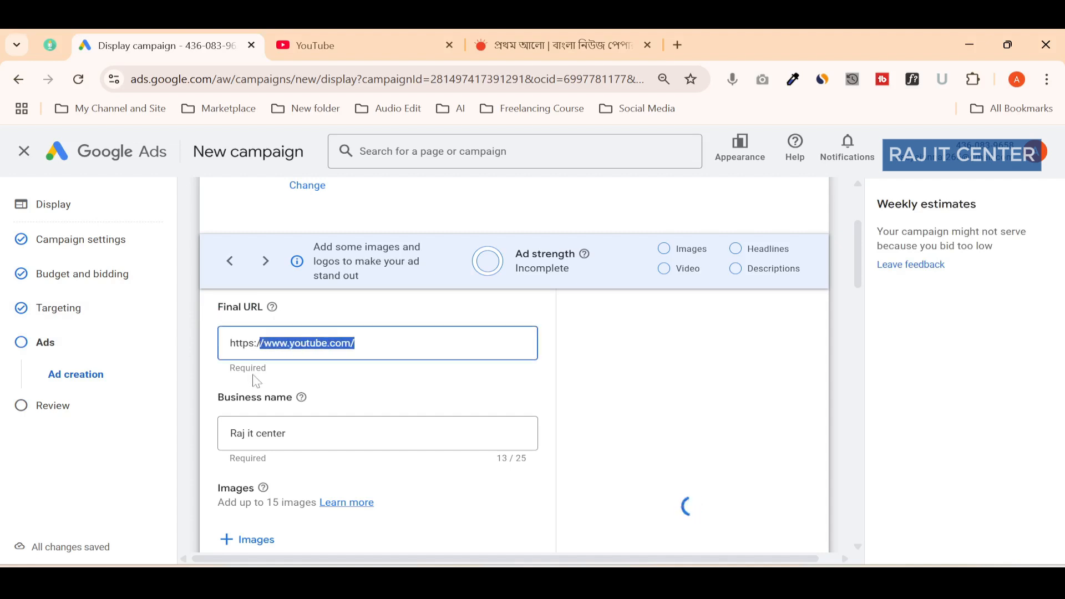
left_click(358, 393)
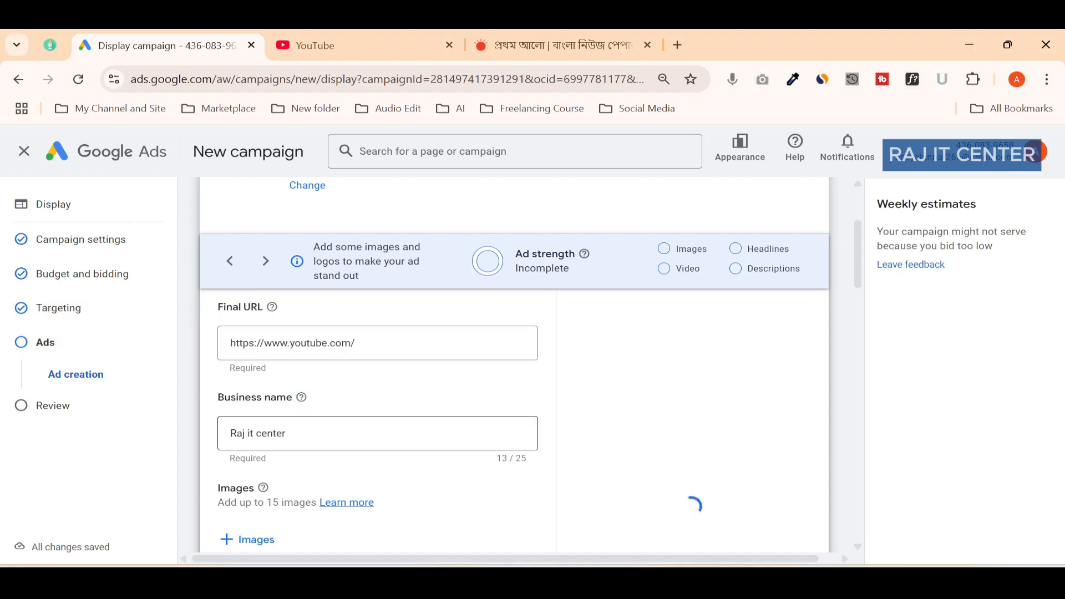
Add the Facebook Instagram ads campaign image from the recent assets to the ad's images and save the selection.
scroll(224, 340, "down", 3)
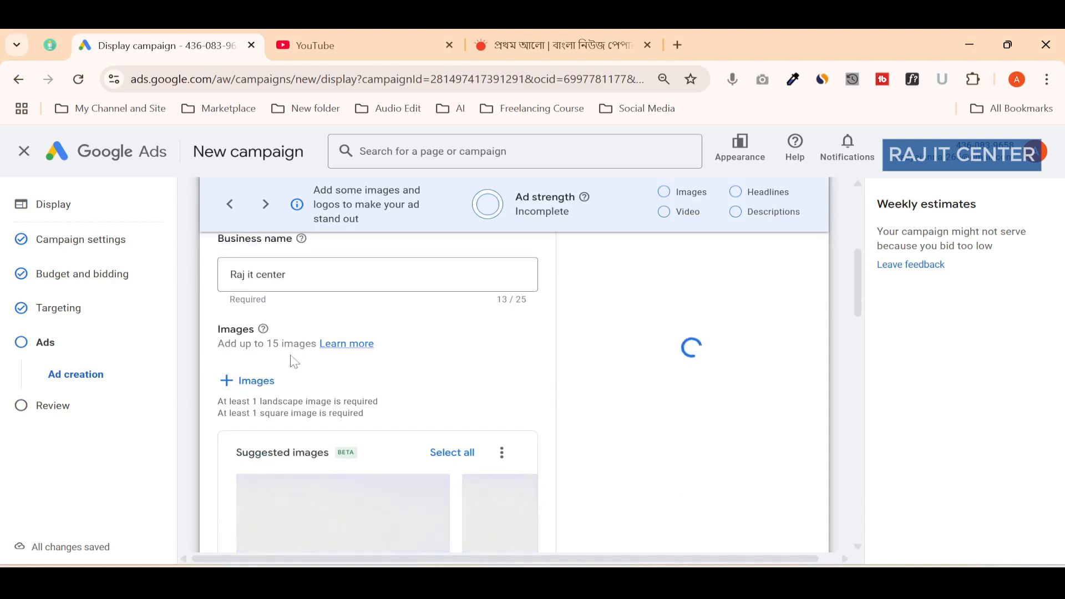
scroll(303, 377, "down", 3)
scroll(326, 387, "up", 2)
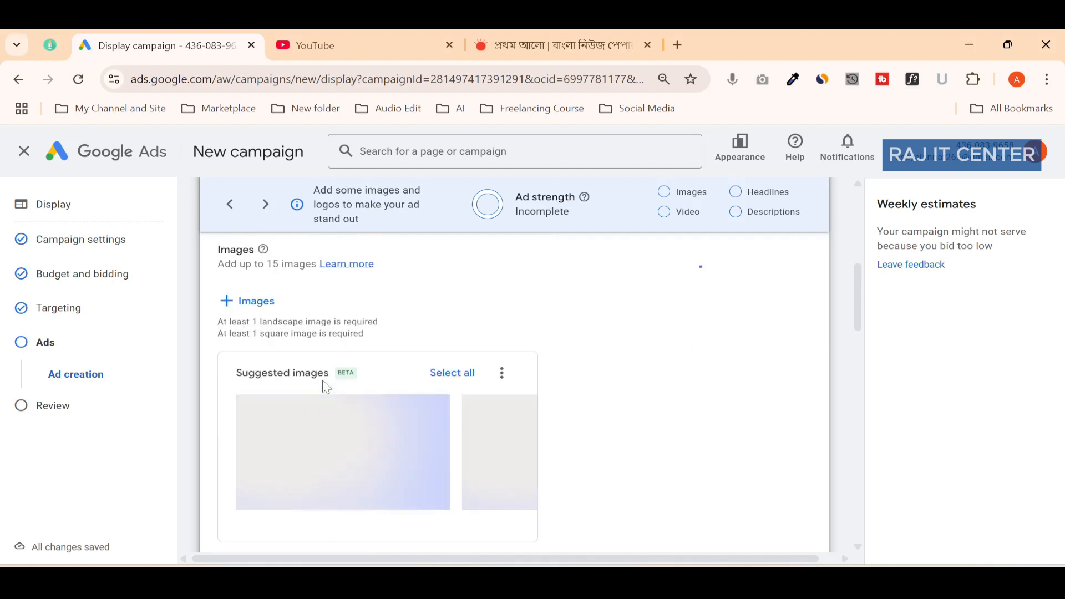
left_click(250, 302)
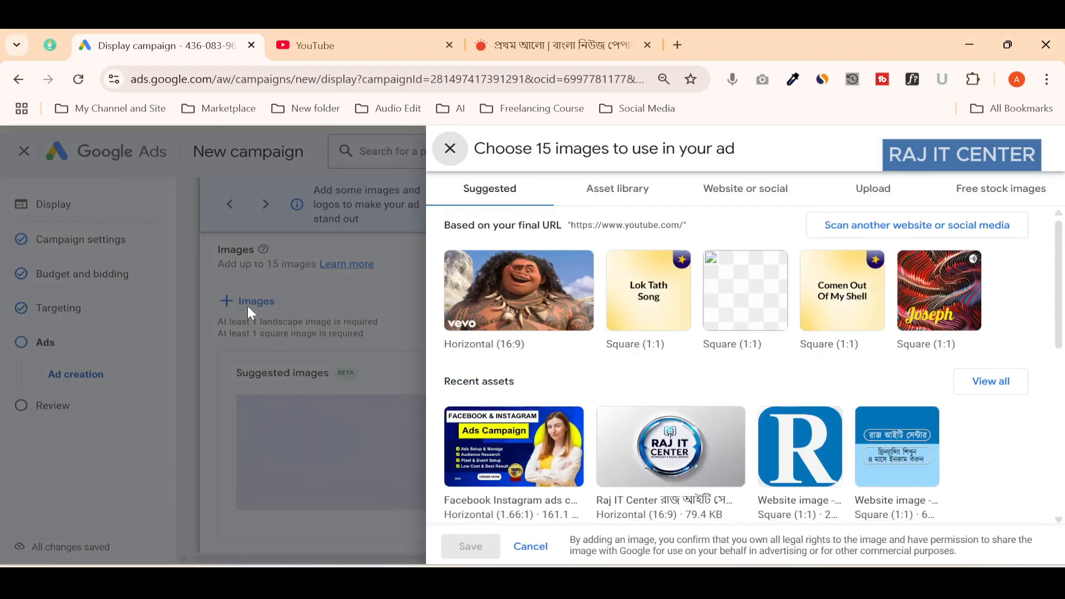
left_click(475, 446)
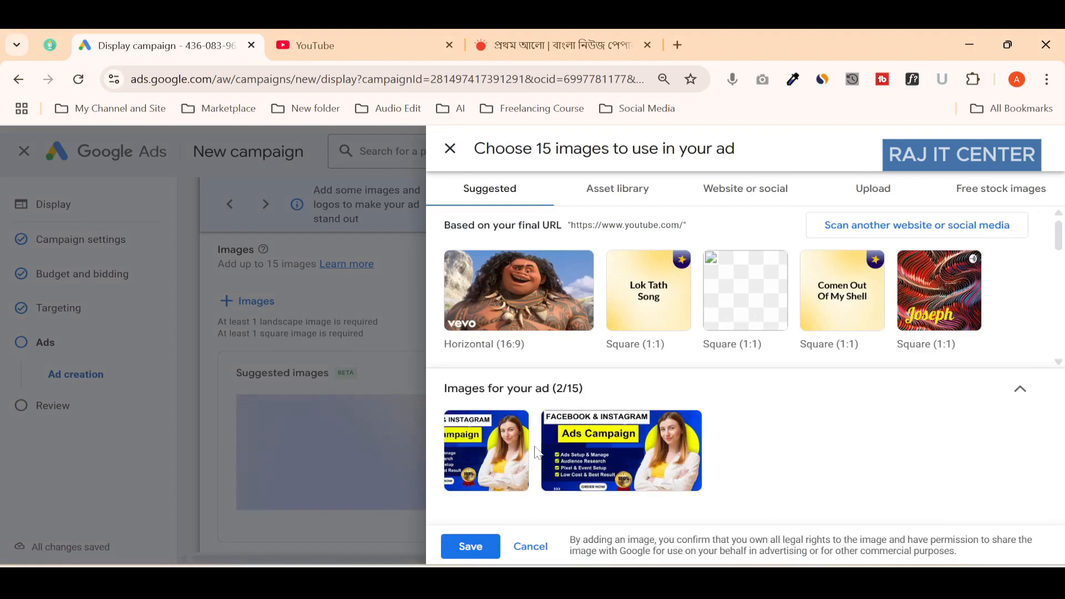
left_click(480, 546)
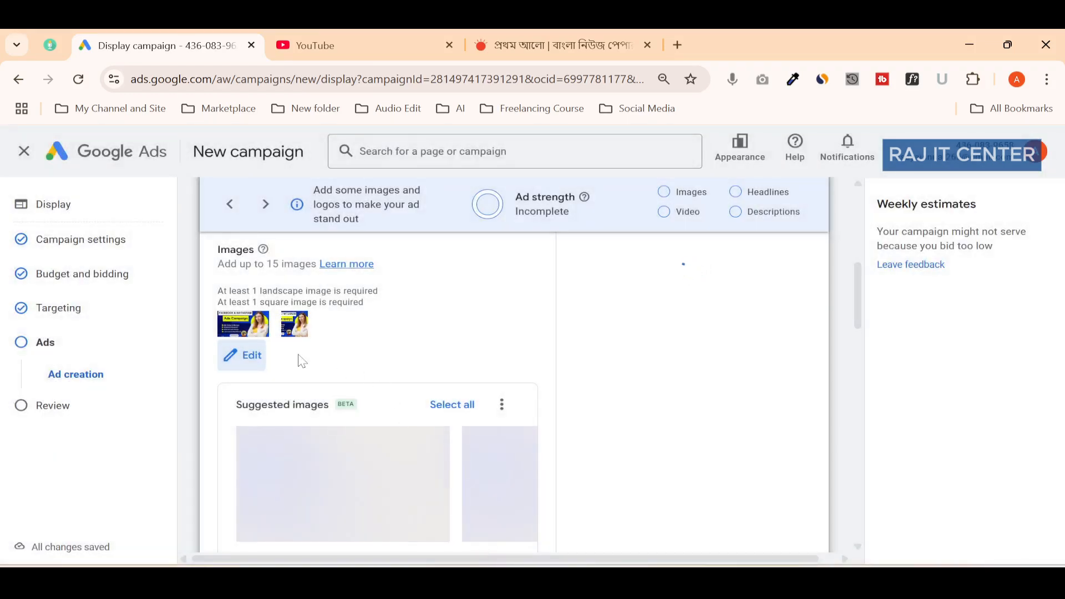
Check the added images against the landscape and square image requirements.
scroll(301, 347, "up", 1)
scroll(285, 366, "down", 1)
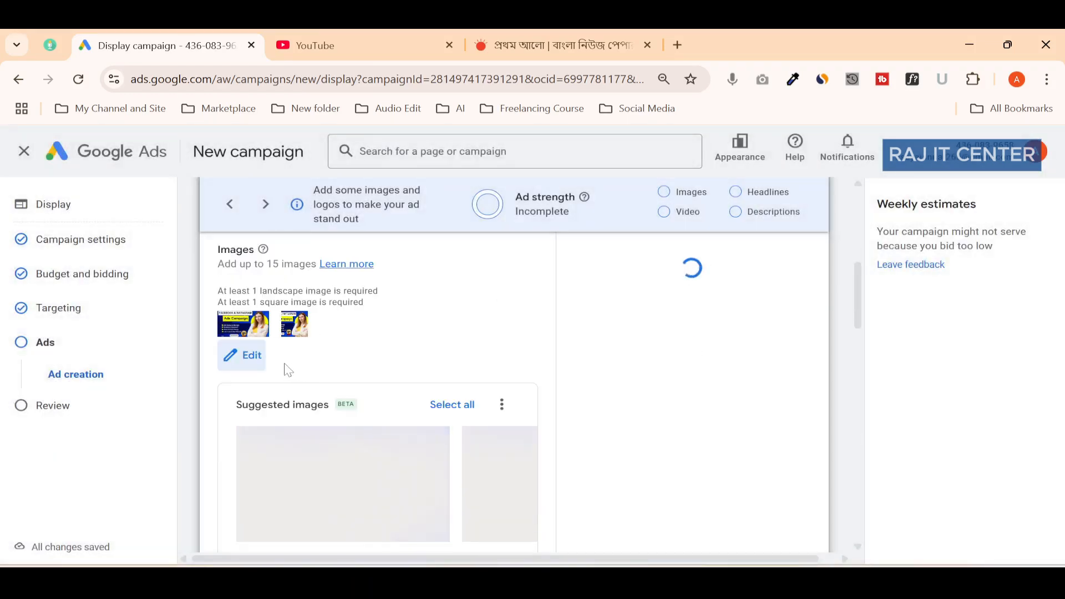
scroll(389, 372, "down", 1)
scroll(382, 376, "up", 4)
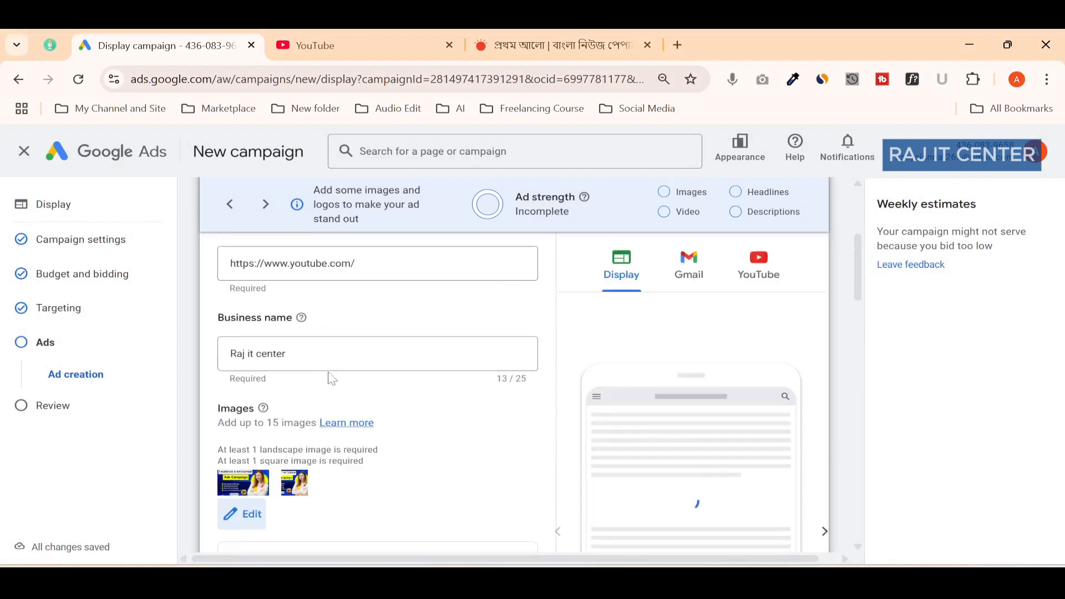
scroll(327, 390, "down", 3)
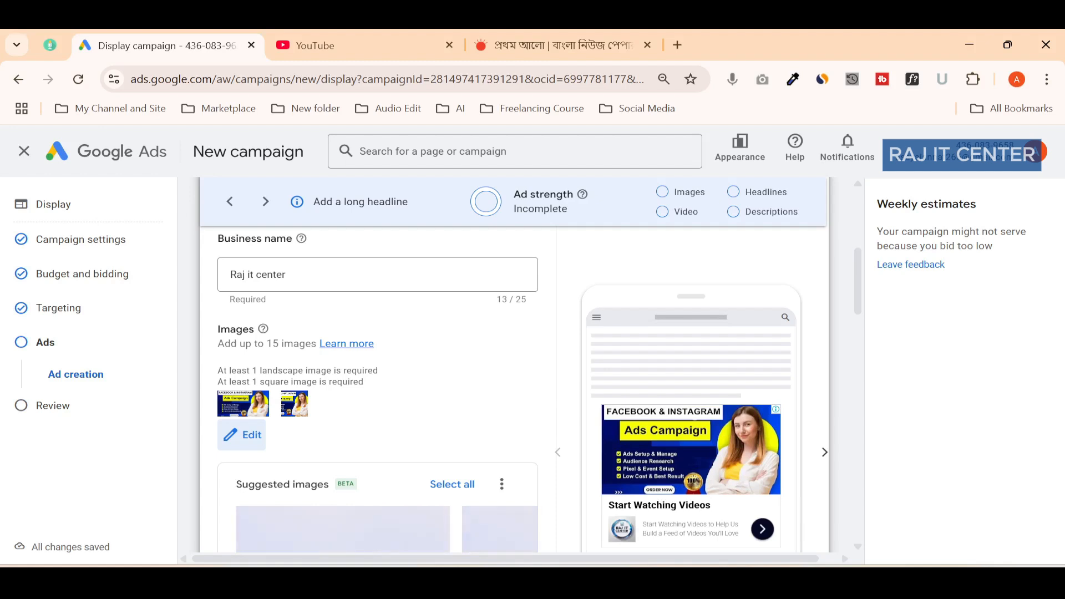
left_click_drag(218, 371, 249, 372)
left_click(249, 371)
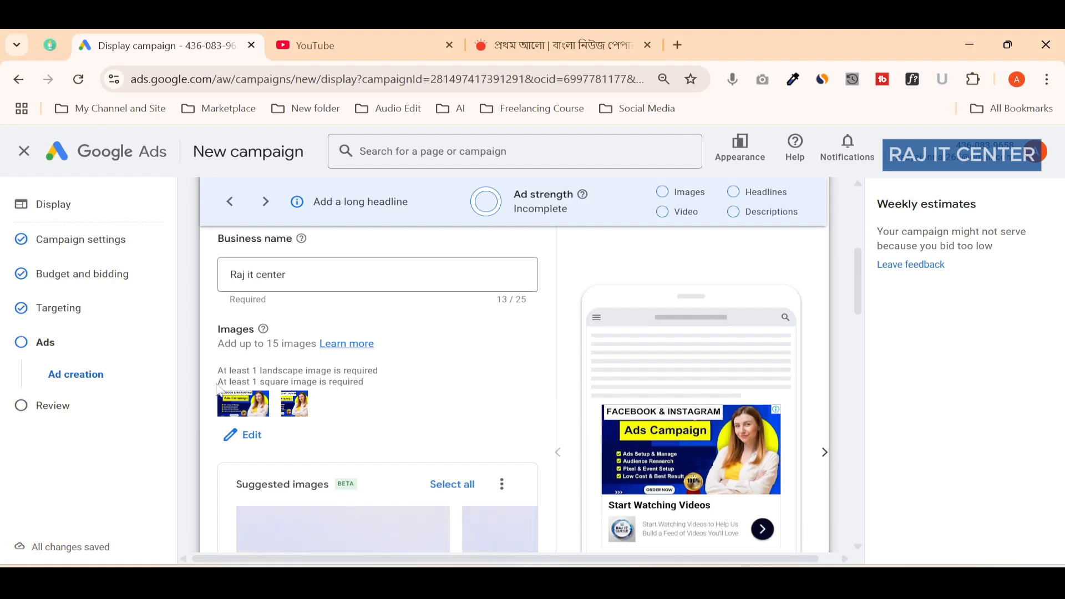
left_click_drag(217, 386, 242, 383)
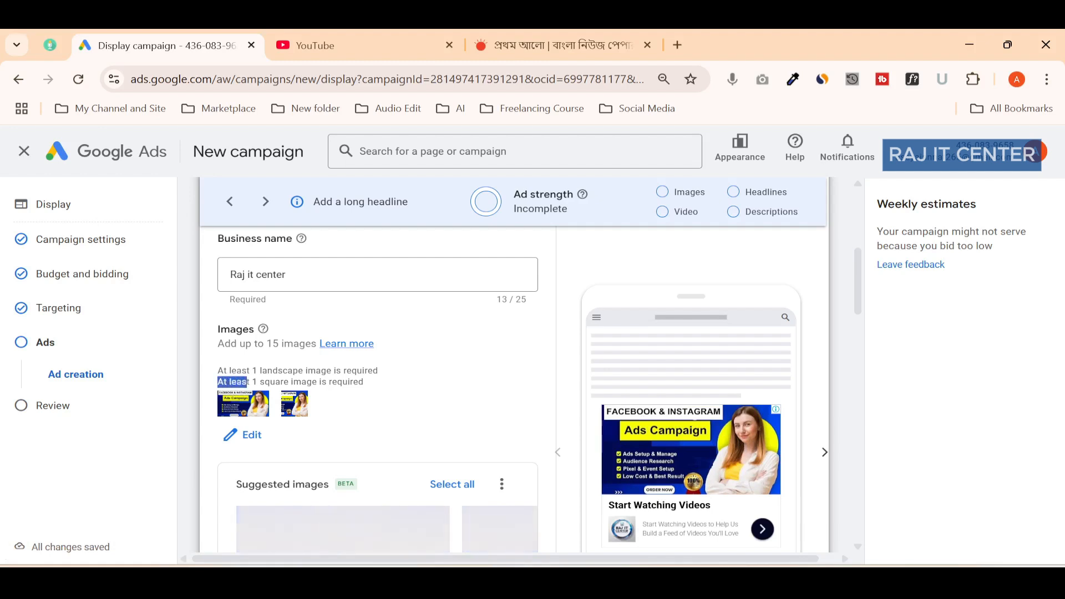
left_click(367, 404)
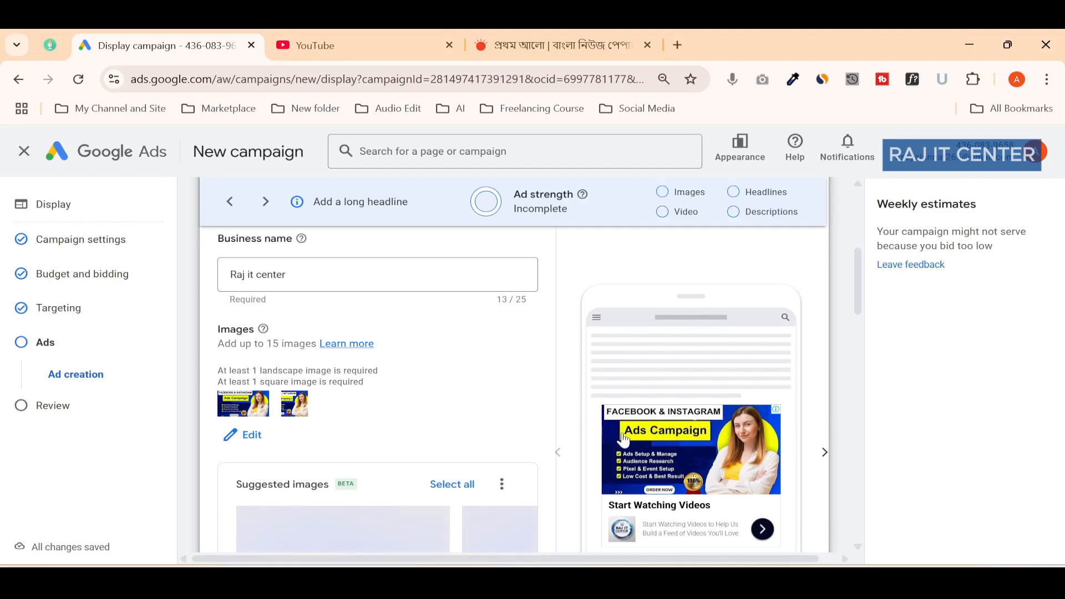
Examine how the responsive ad looks in the Display preview.
scroll(438, 458, "down", 3)
scroll(310, 422, "up", 5)
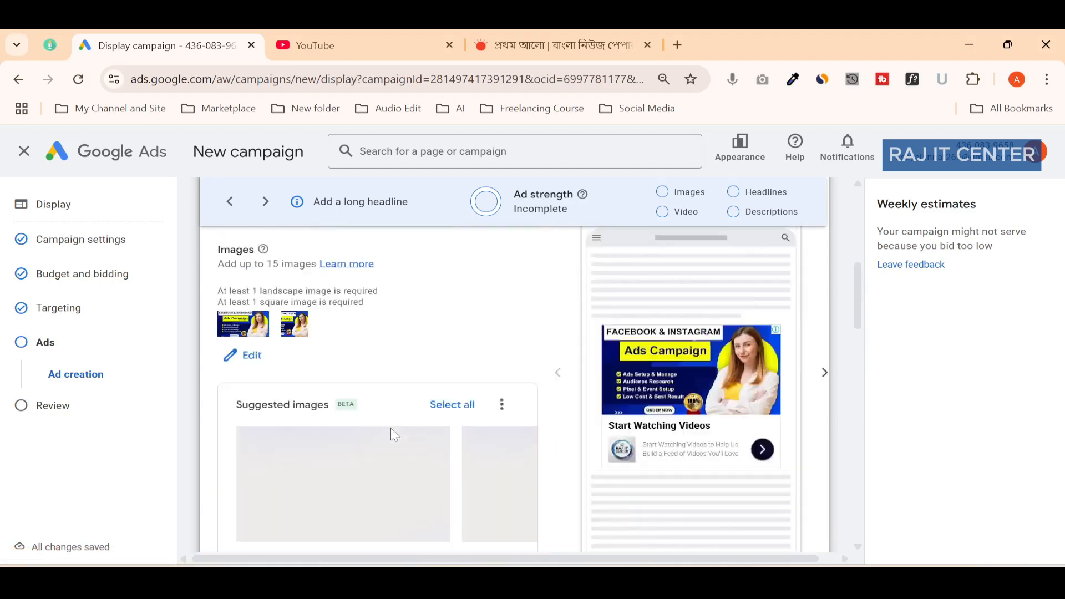
scroll(645, 467, "up", 2)
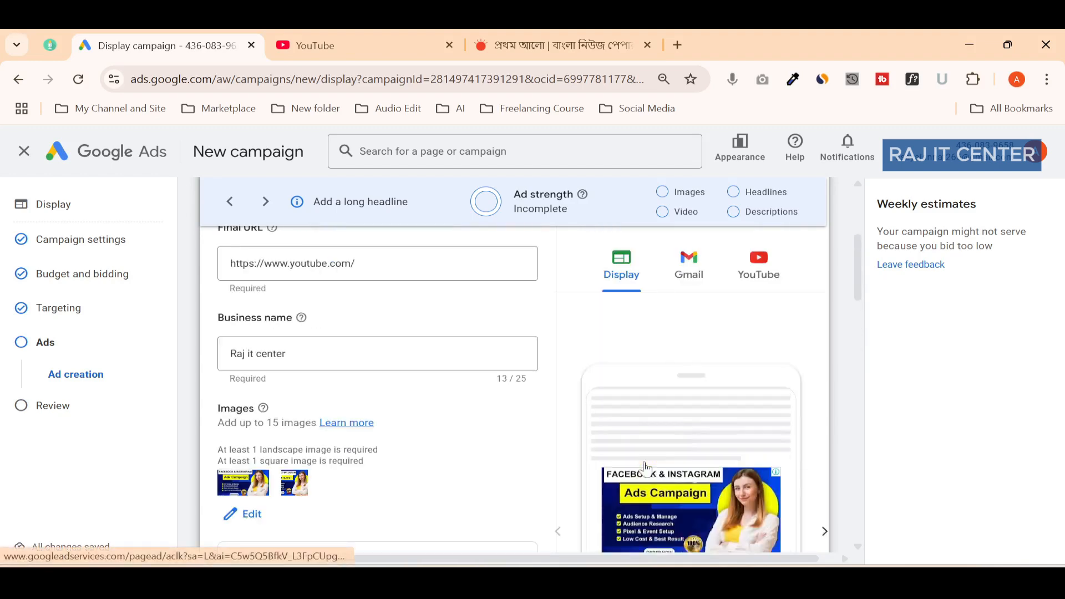
scroll(688, 341, "down", 2)
scroll(586, 407, "up", 2)
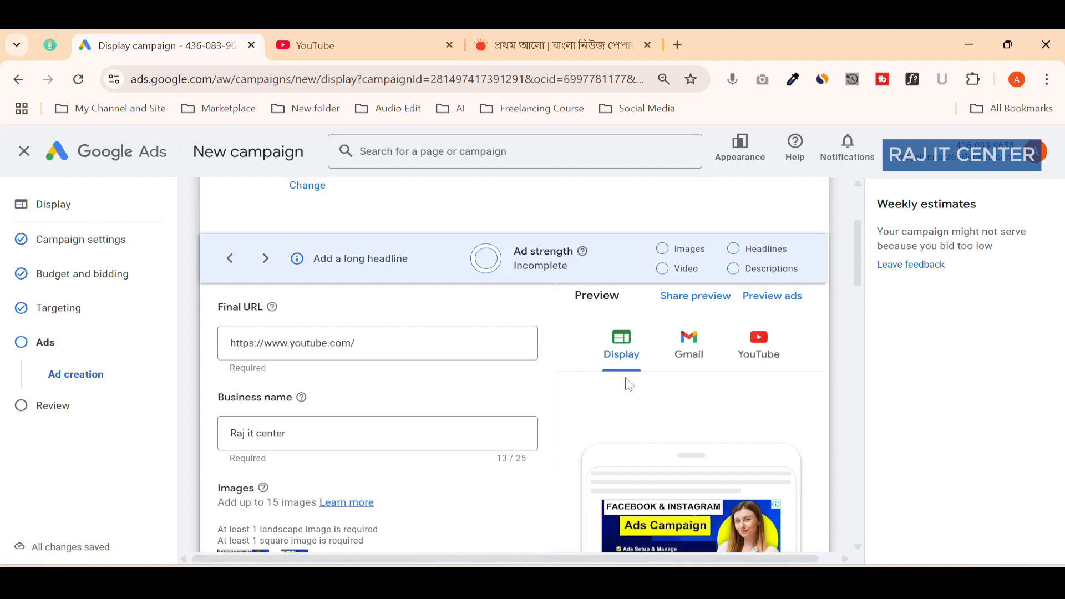
scroll(636, 365, "down", 1)
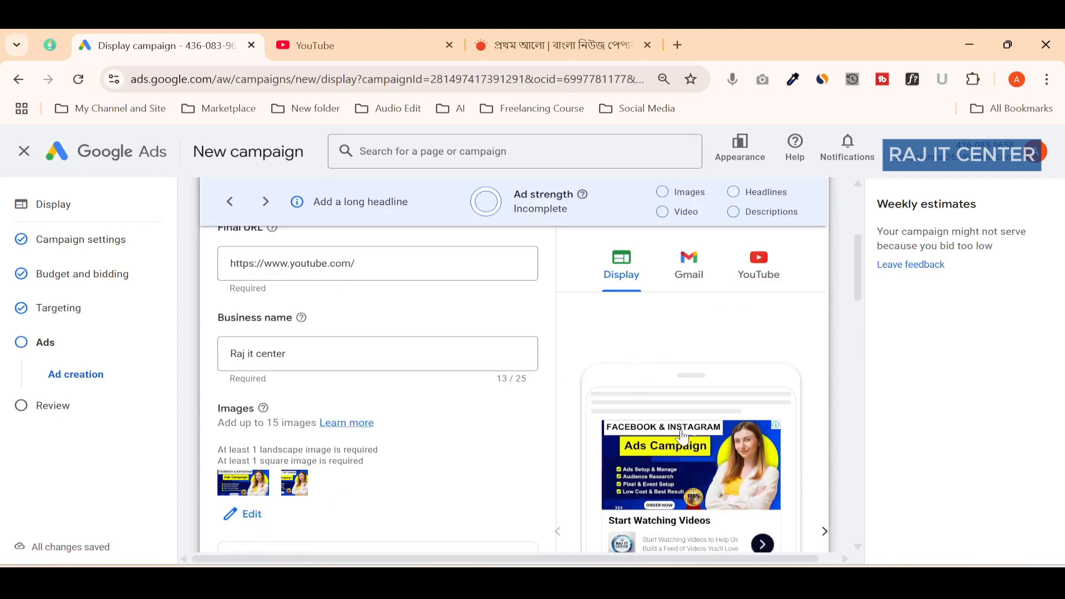
scroll(638, 438, "down", 1)
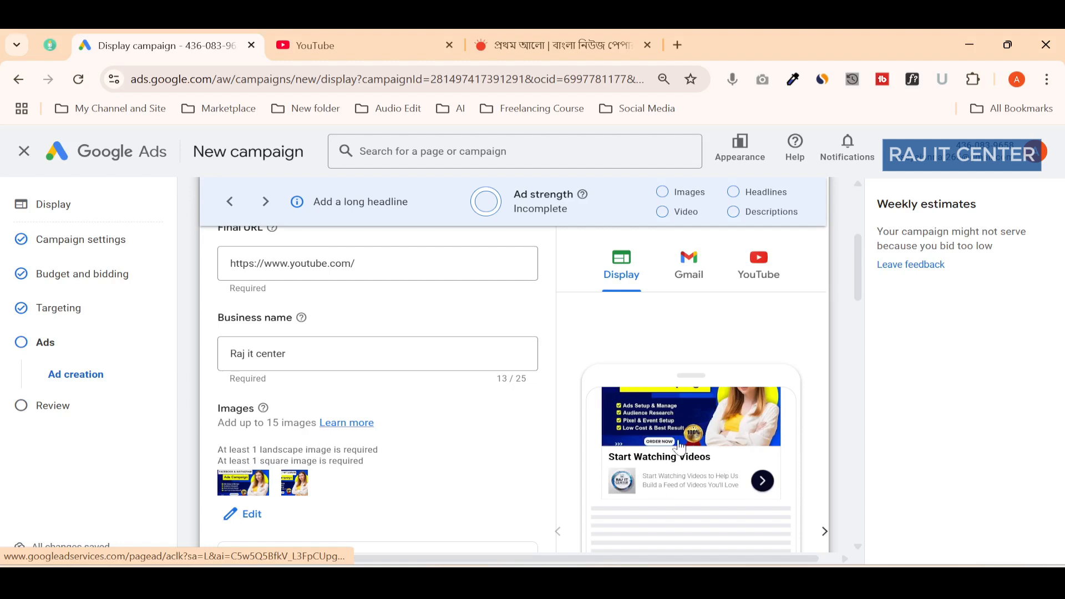
Preview the ad in its Gmail and YouTube formats.
left_click(686, 289)
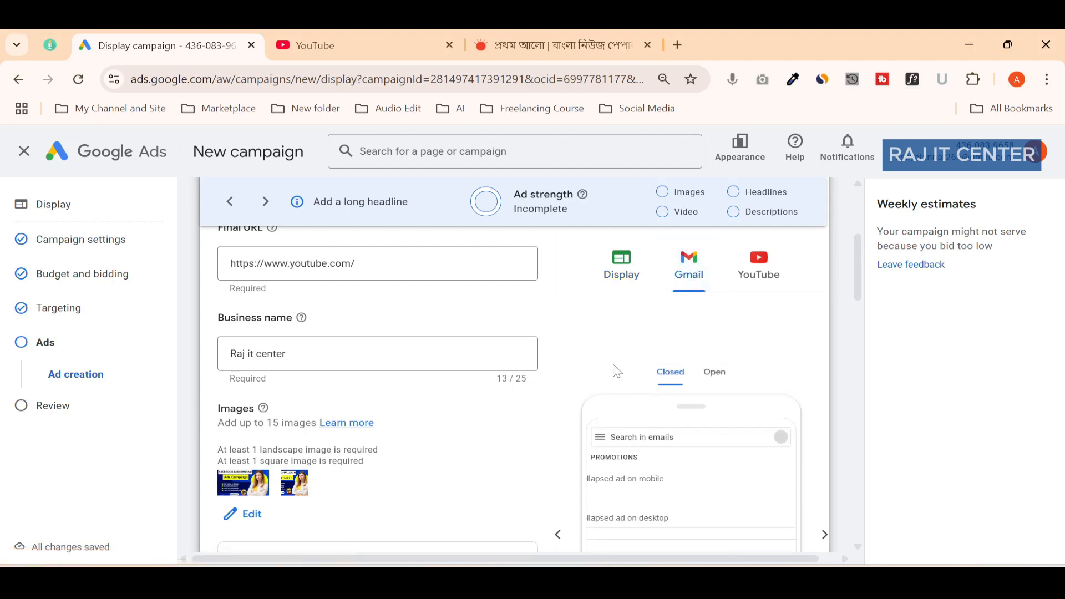
scroll(615, 371, "down", 1)
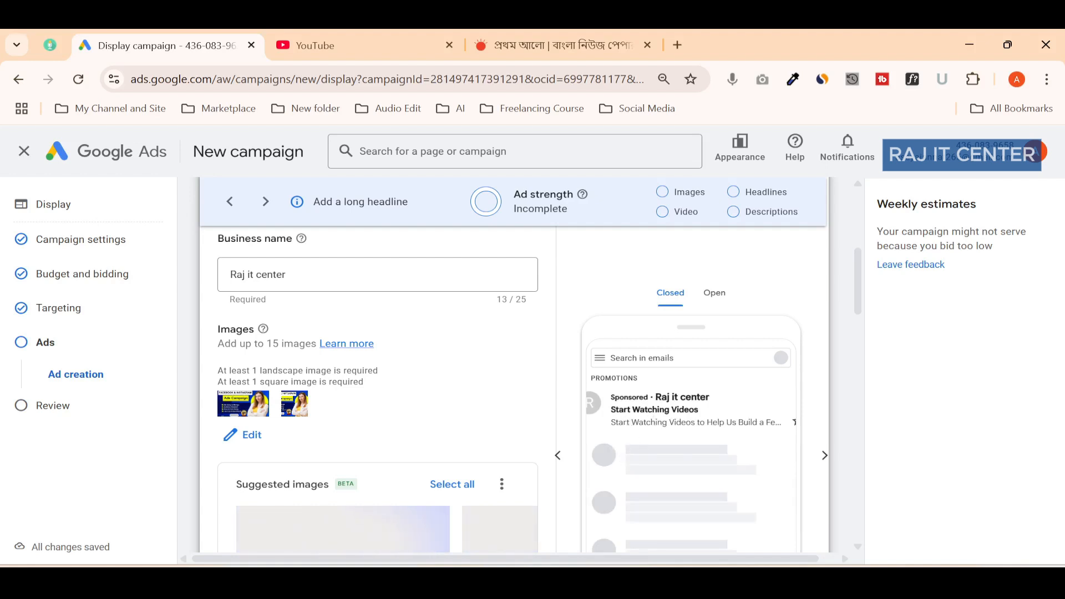
scroll(672, 433, "up", 3)
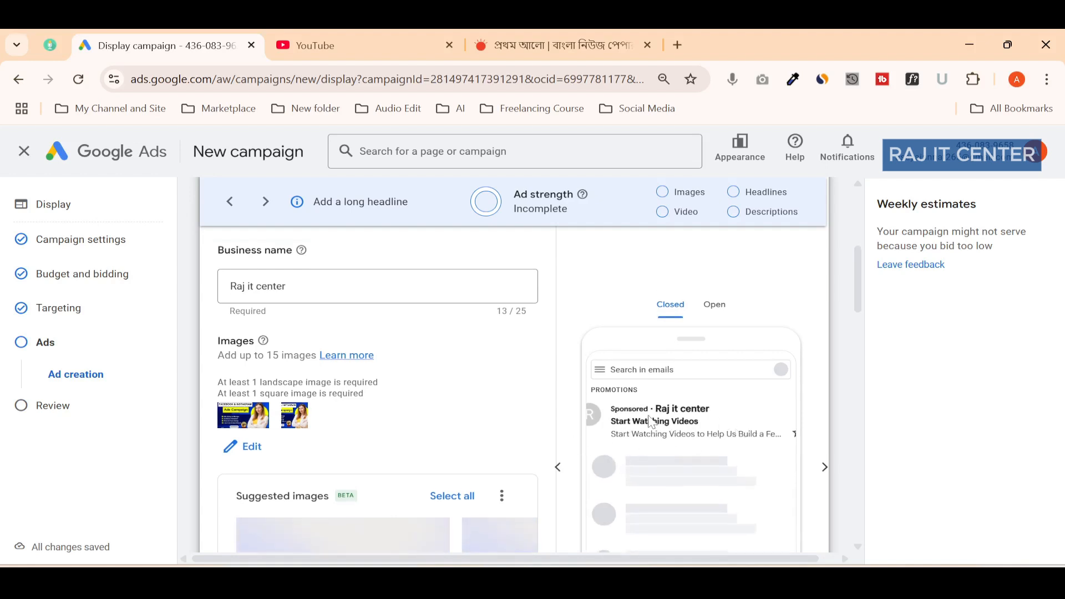
left_click(759, 349)
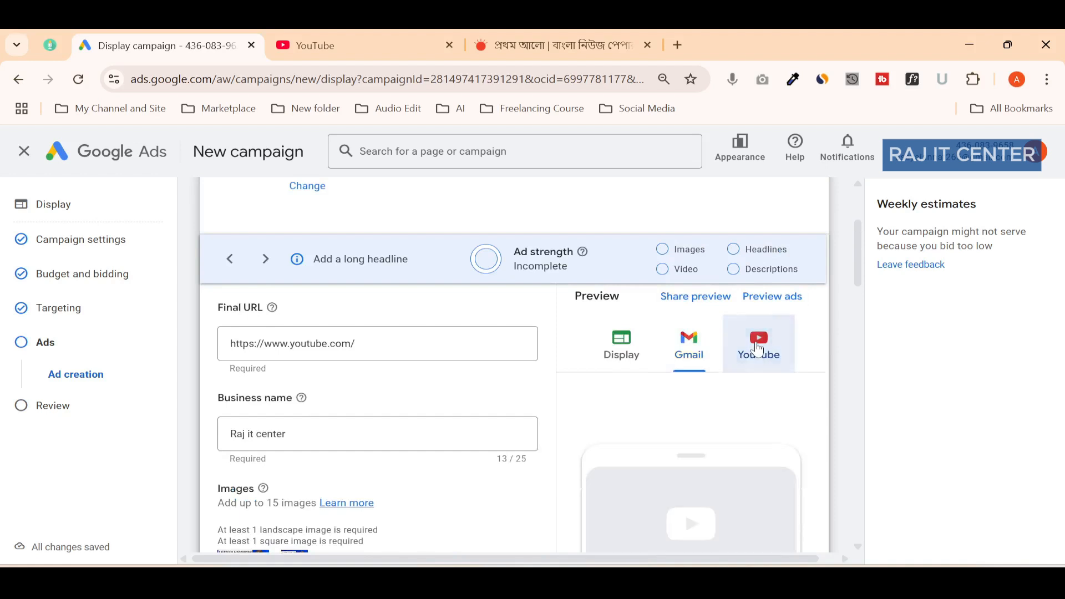
scroll(577, 396, "down", 1)
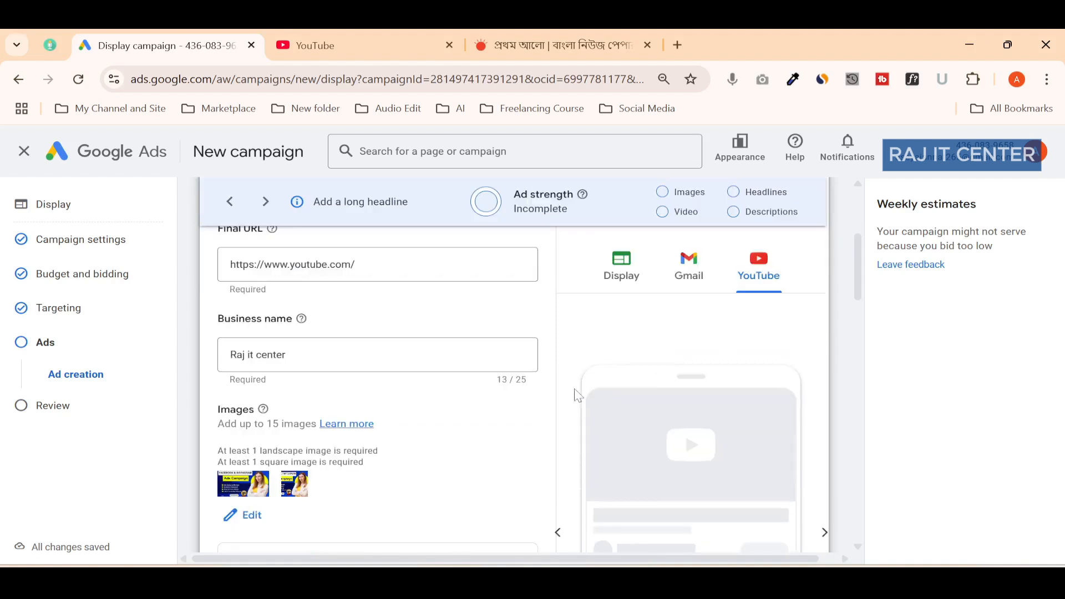
scroll(578, 396, "down", 1)
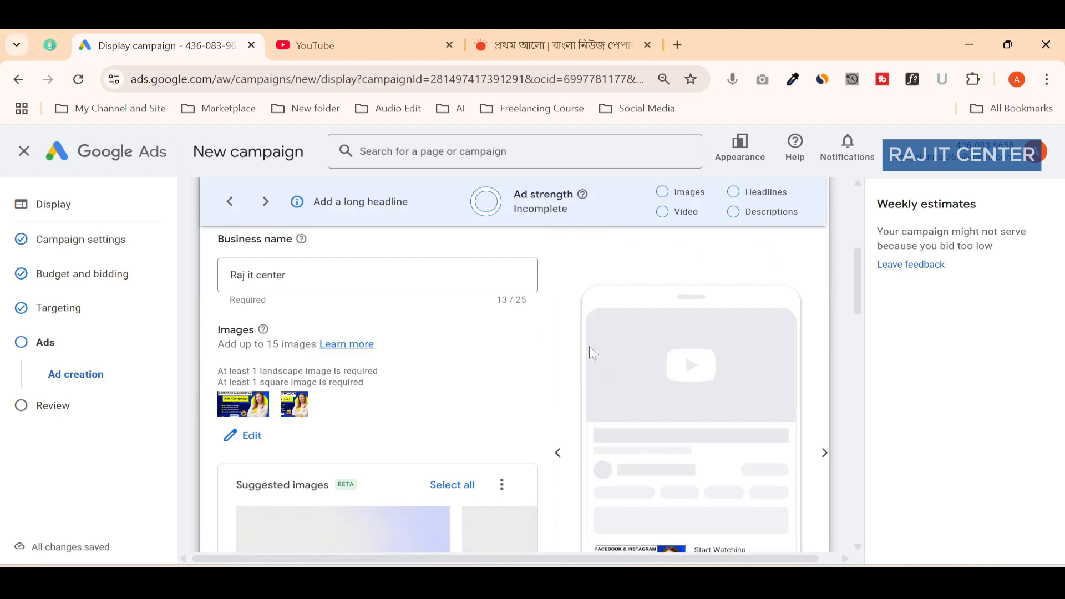
Review the ad's logos and the optional videos section.
scroll(525, 400, "down", 4)
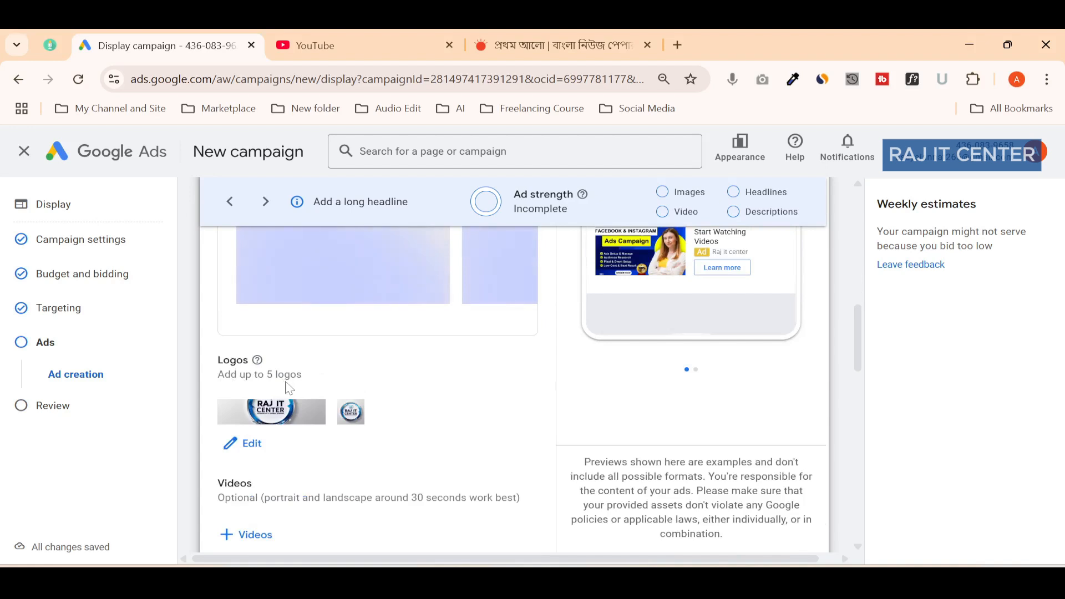
scroll(295, 388, "down", 1)
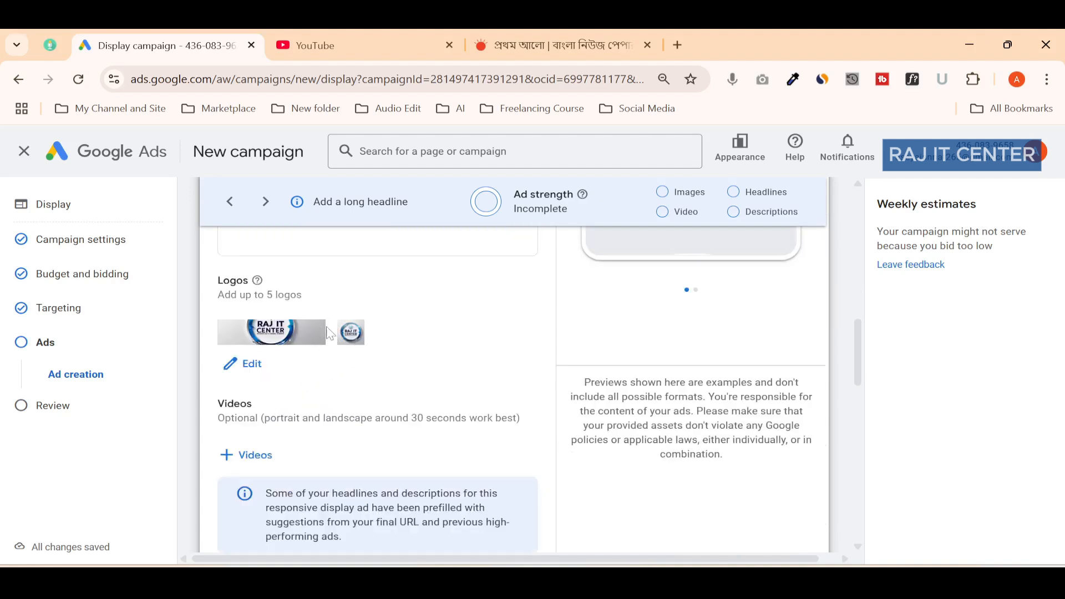
scroll(243, 414, "down", 1)
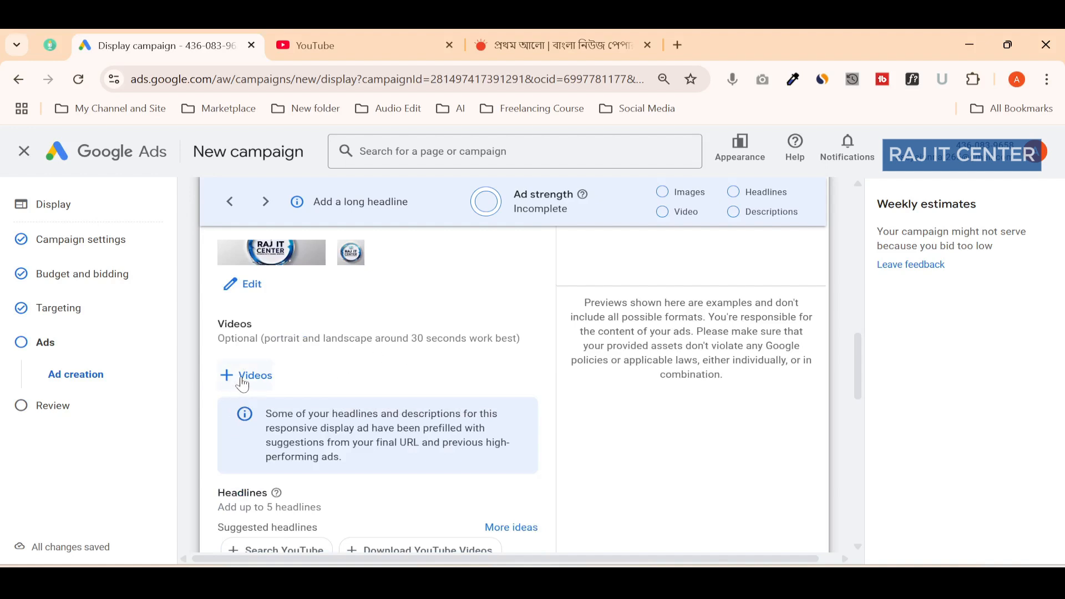
scroll(243, 385, "down", 1)
scroll(377, 366, "down", 1)
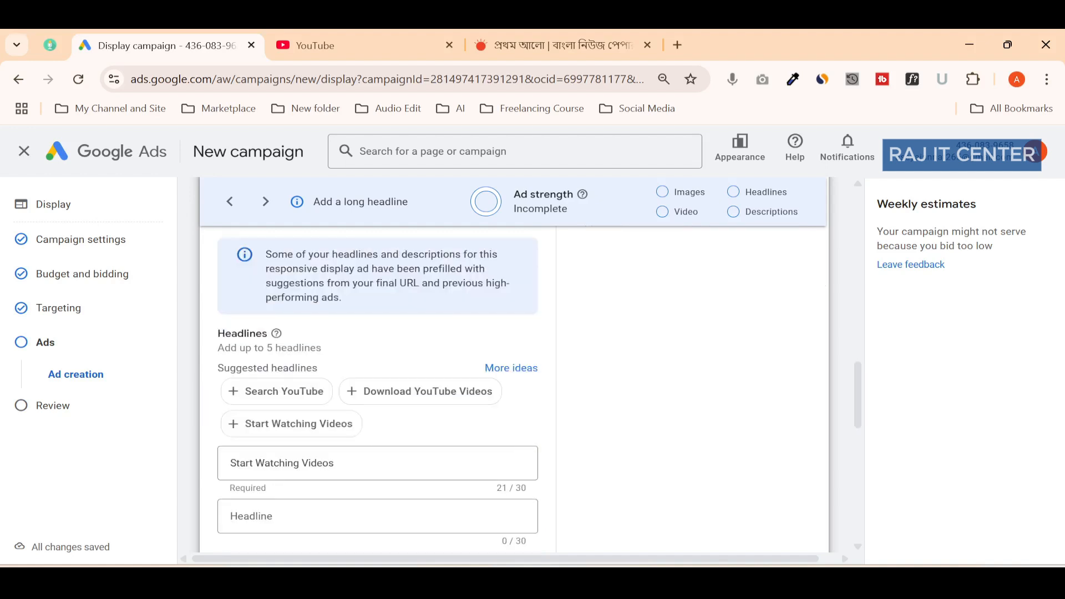
Review the suggested headlines and the prefilled first headline of the ad.
scroll(304, 373, "down", 1)
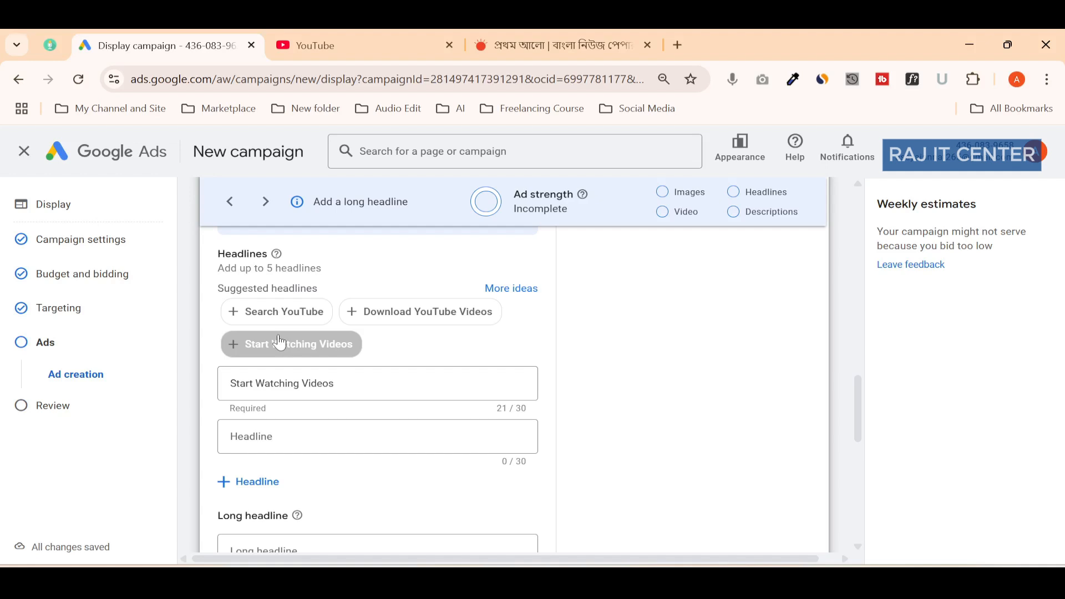
left_click_drag(218, 288, 345, 288)
left_click(346, 289)
scroll(346, 289, "down", 1)
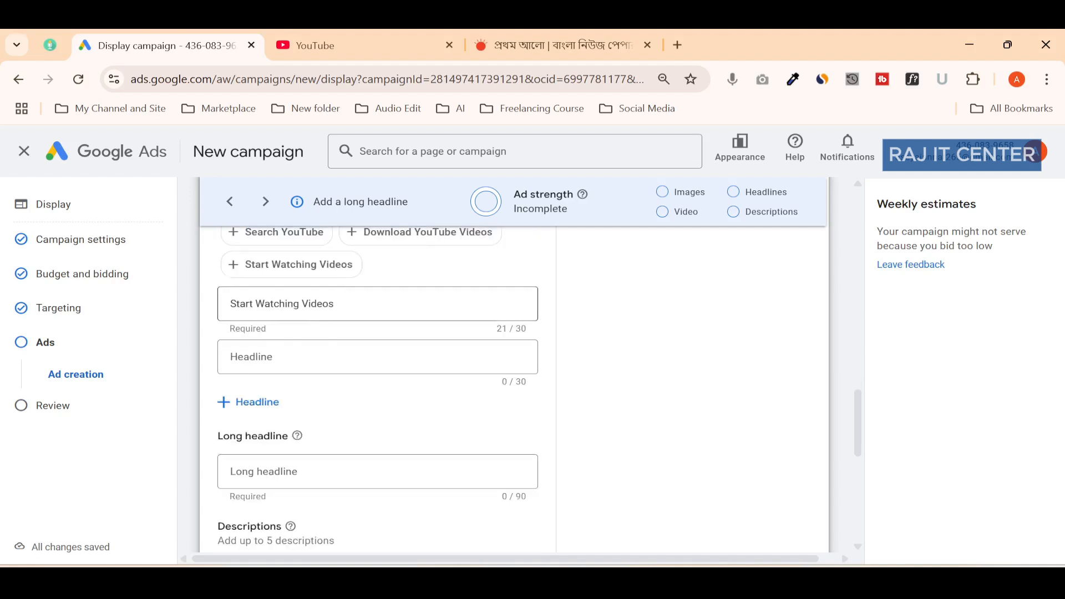
scroll(347, 289, "up", 1)
left_click_drag(335, 383, 232, 392)
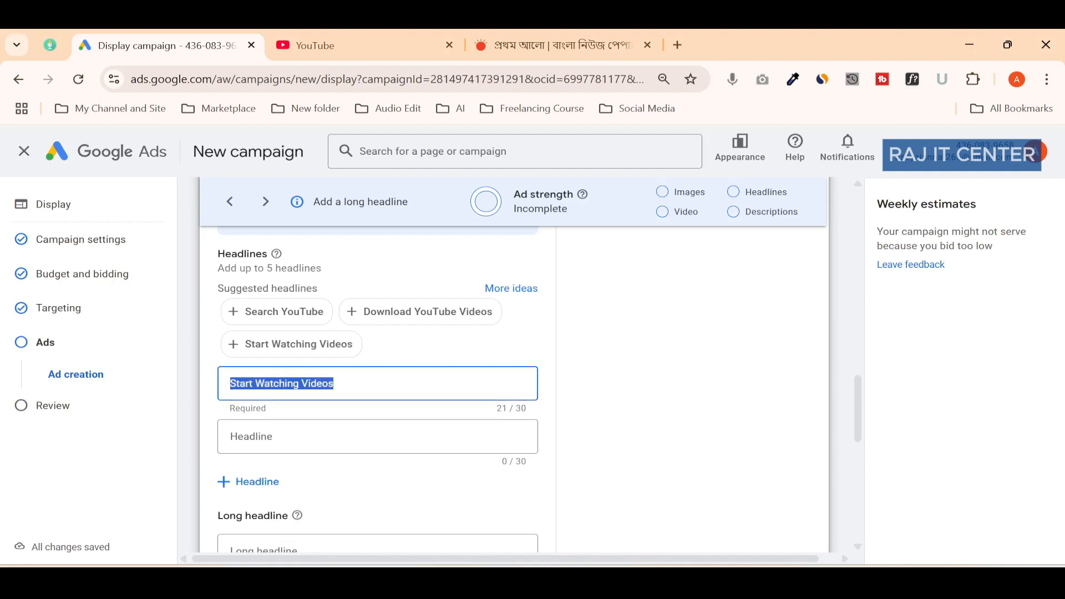
left_click(335, 383)
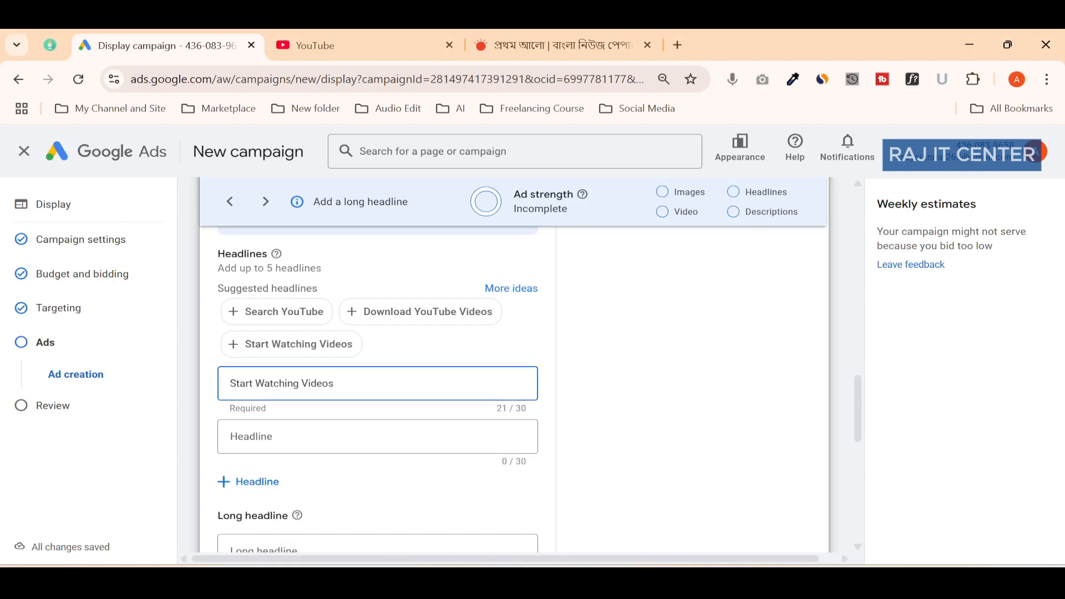
Change the ad's first headline to "Please Start Watching Videos".
type("Ples")
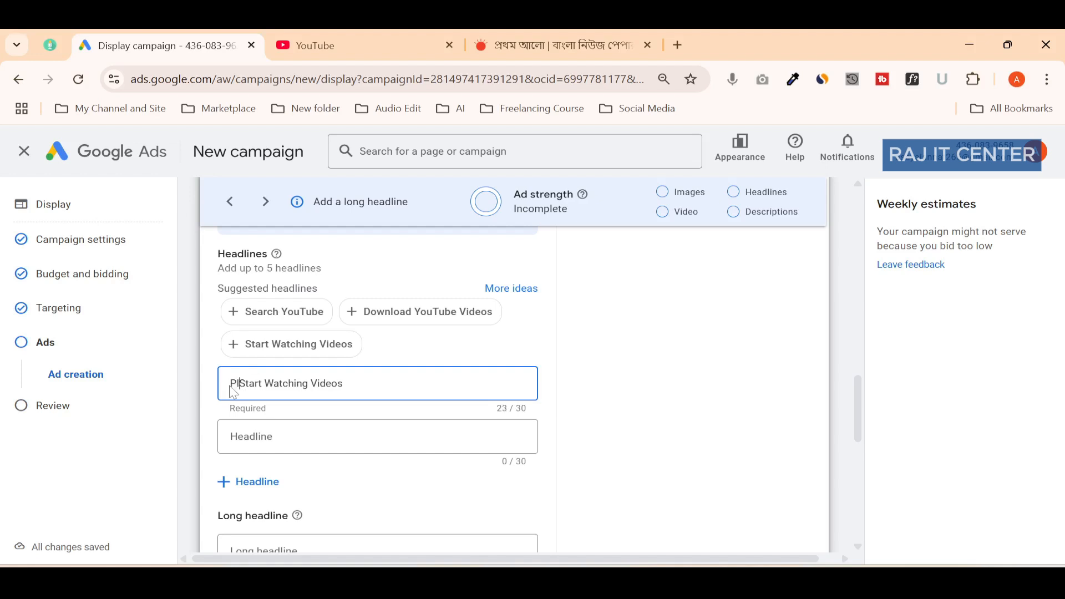
key("BackSpace")
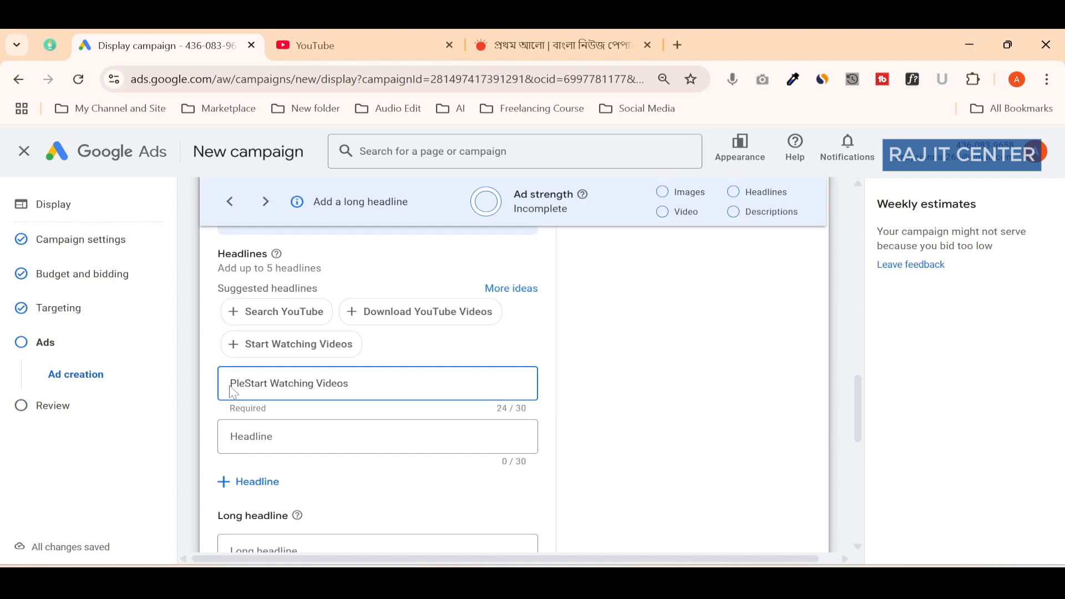
type("ase")
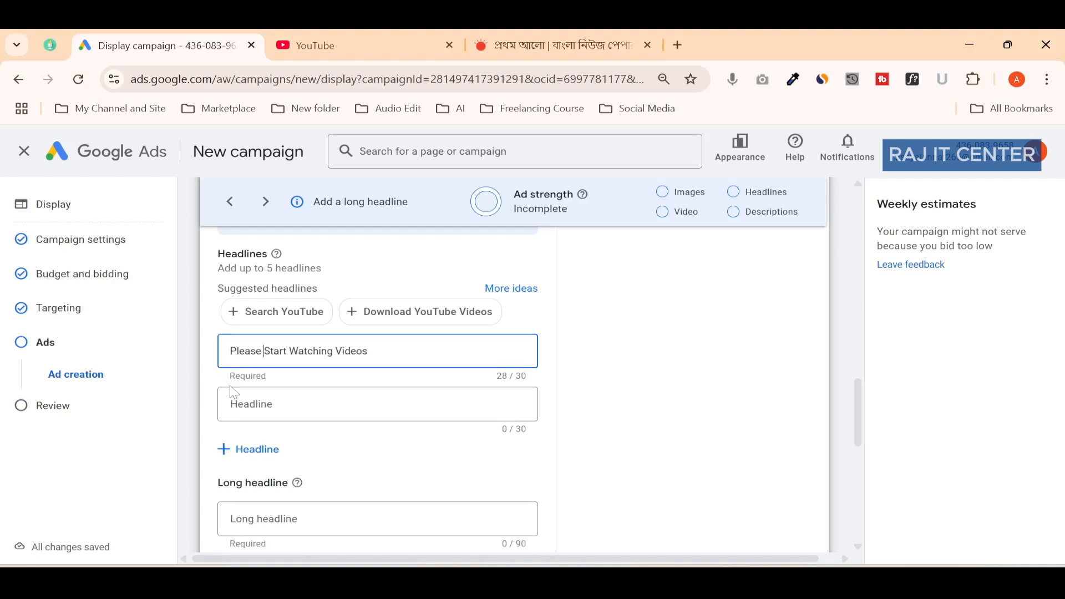
Check how the edited first headline looks in the ad's Display preview.
scroll(555, 240, "up", 15)
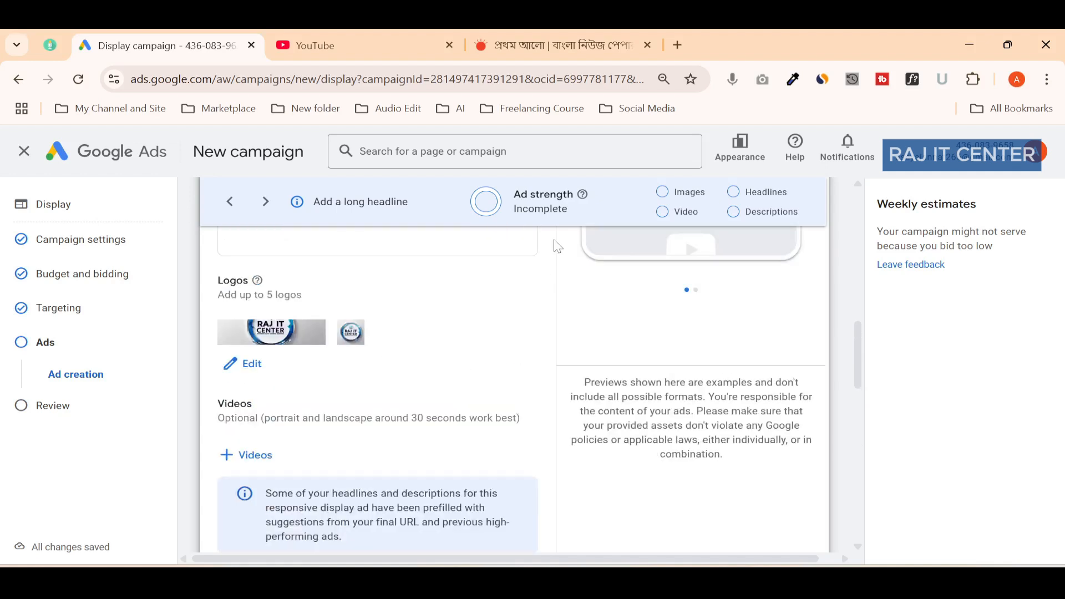
scroll(647, 276, "up", 2)
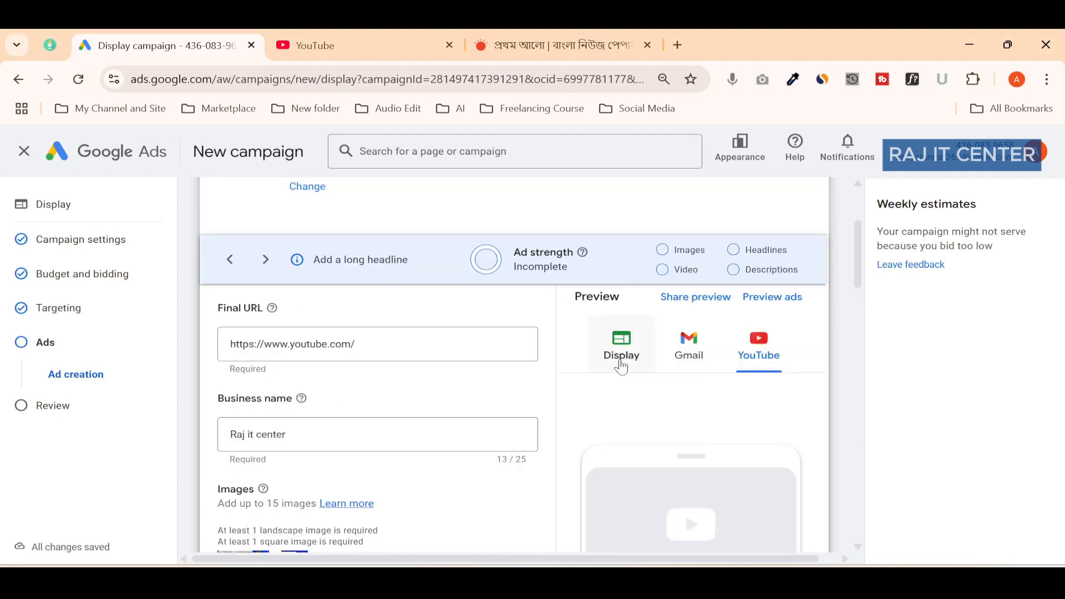
left_click(621, 349)
scroll(589, 362, "down", 1)
scroll(566, 398, "down", 3)
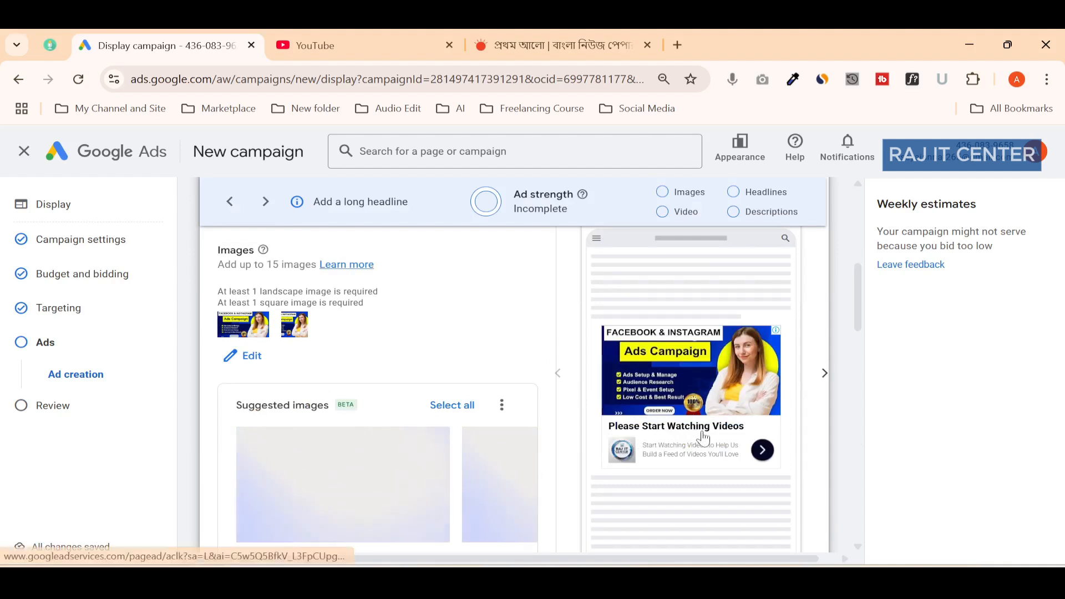
Add the suggested headlines "Download YouTube Videos" and "Search YouTube" as the ad's second and third headlines.
scroll(728, 435, "down", 2)
scroll(291, 434, "down", 4)
scroll(292, 434, "down", 6)
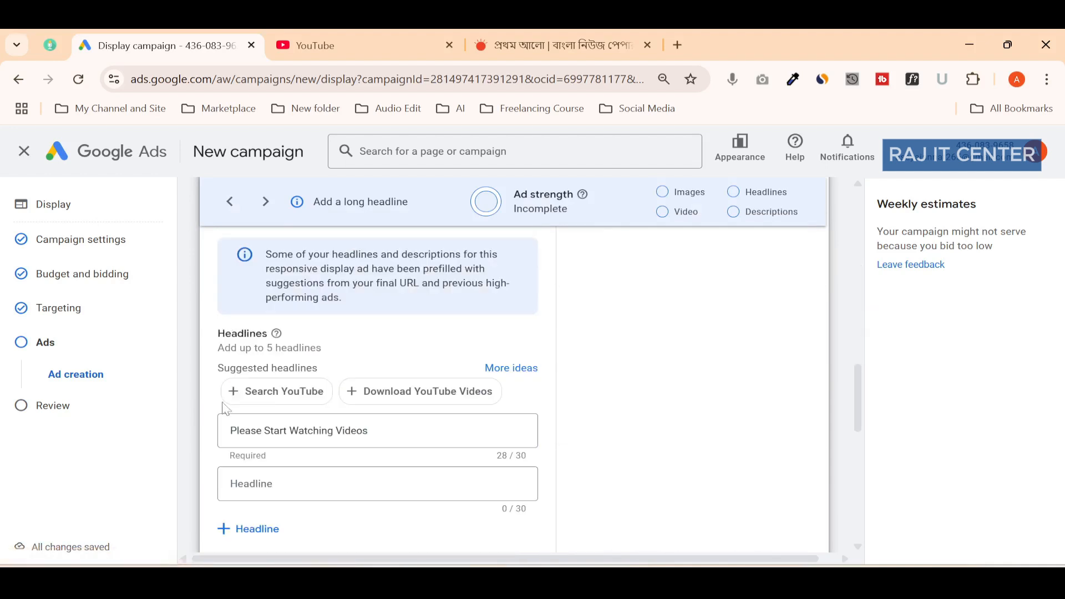
scroll(301, 367, "up", 2)
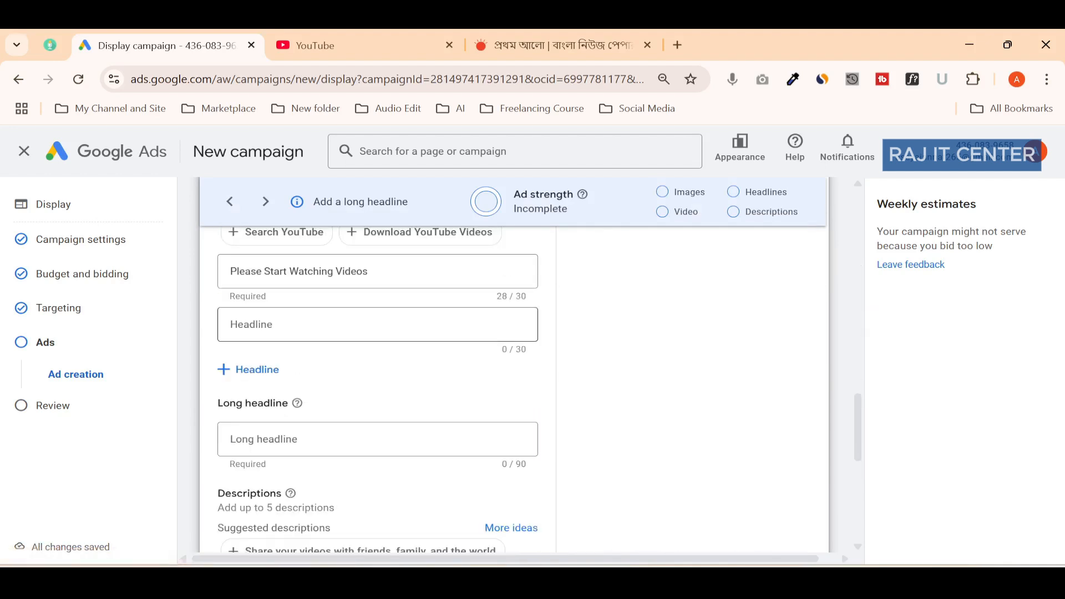
scroll(300, 367, "up", 1)
scroll(303, 373, "down", 1)
left_click(258, 324)
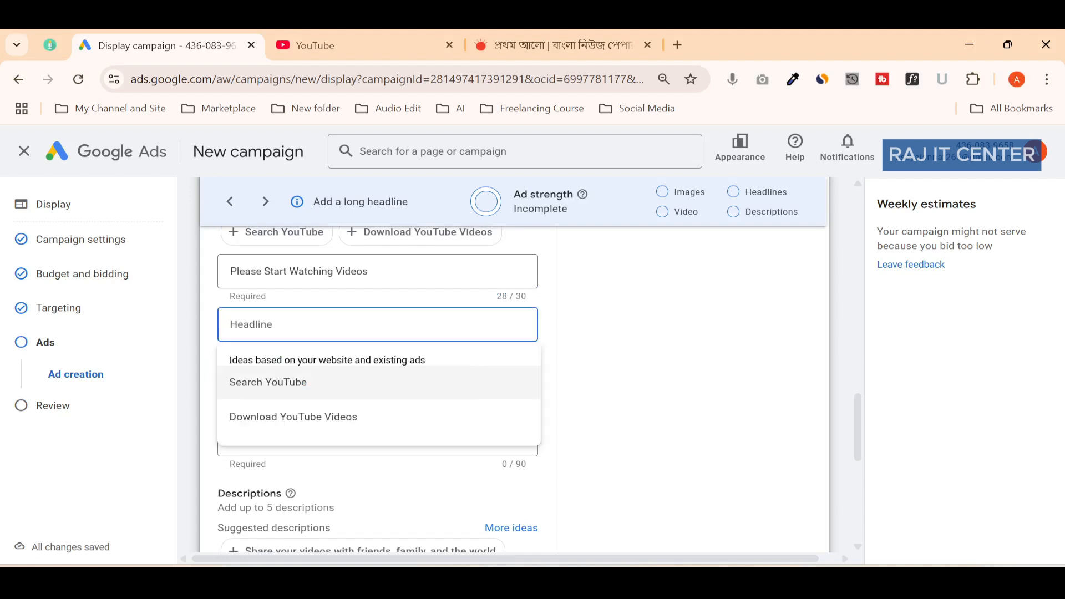
left_click(269, 428)
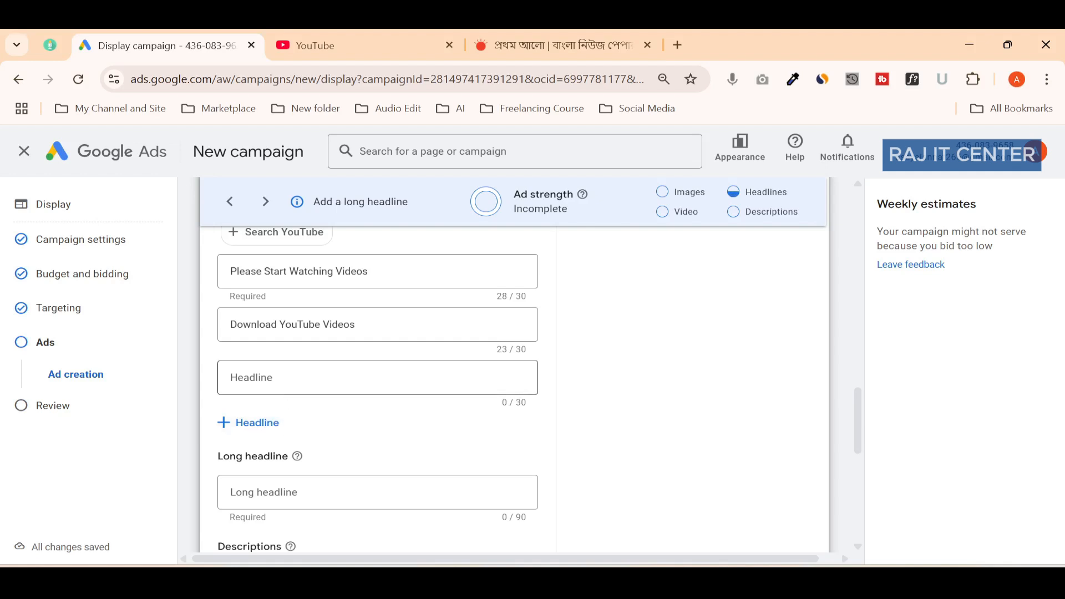
left_click(259, 378)
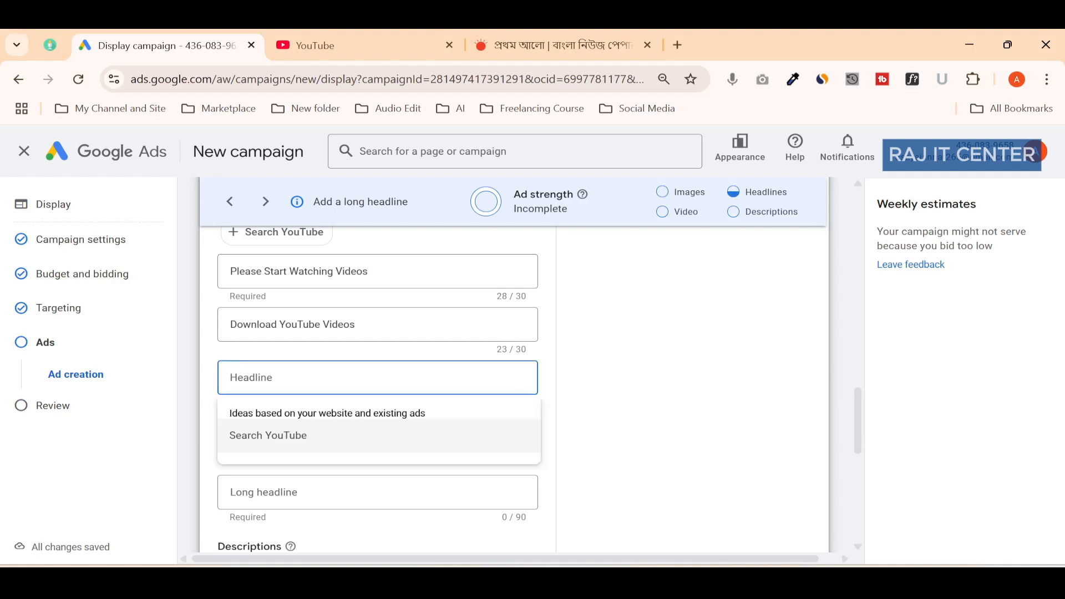
left_click(285, 437)
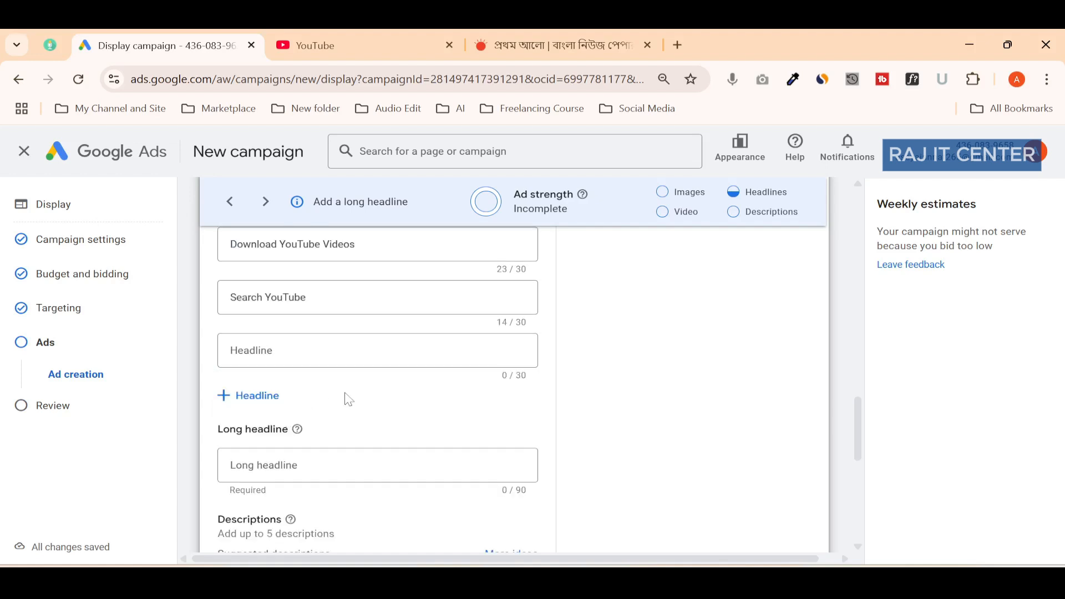
Fill in the required long headline with the filler text "h irjriejieorgjioerjkdjehgdfkrngnkjdfj".
scroll(348, 400, "down", 3)
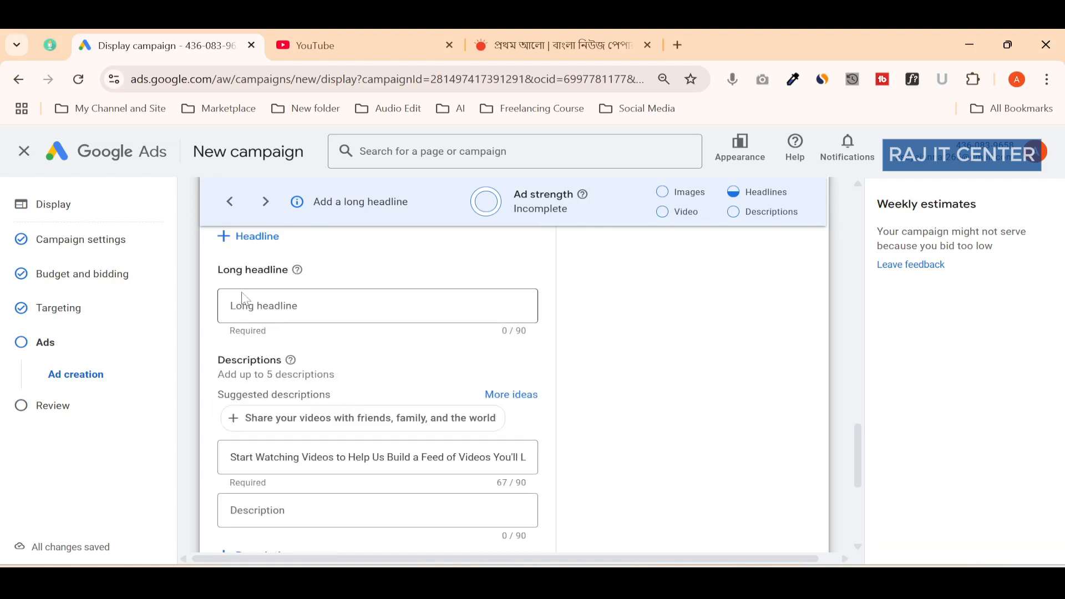
left_click_drag(218, 270, 288, 275)
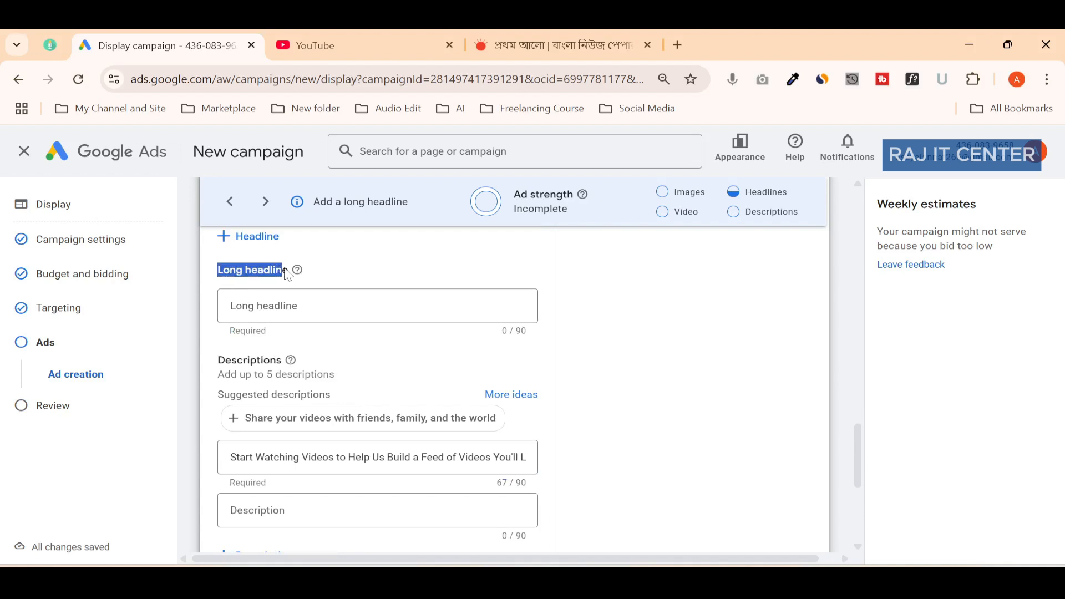
left_click(289, 305)
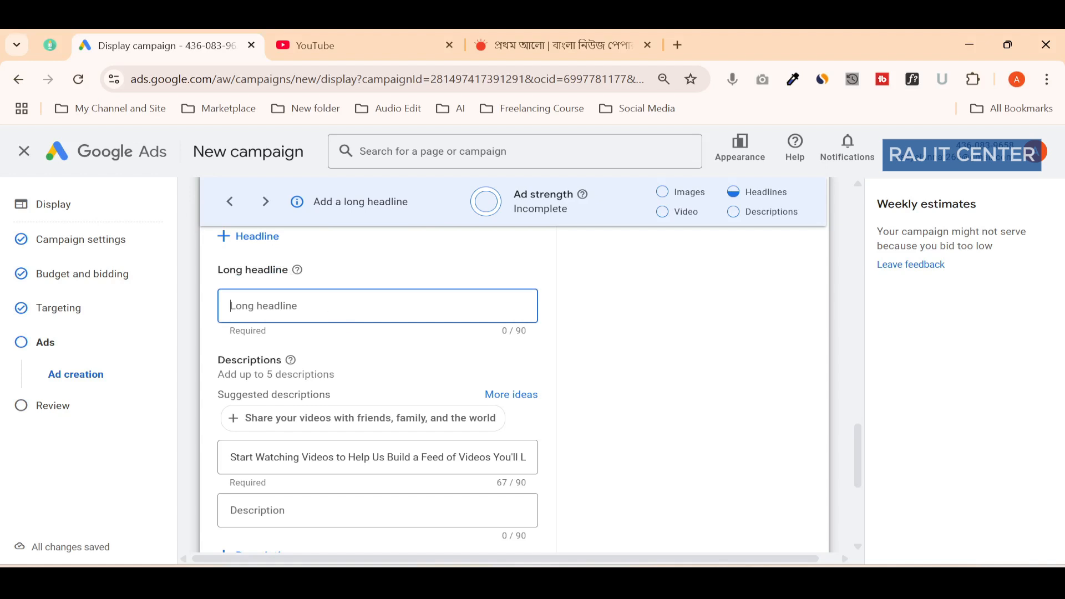
type("h irjriejieorgjioerjkdjehgdfk")
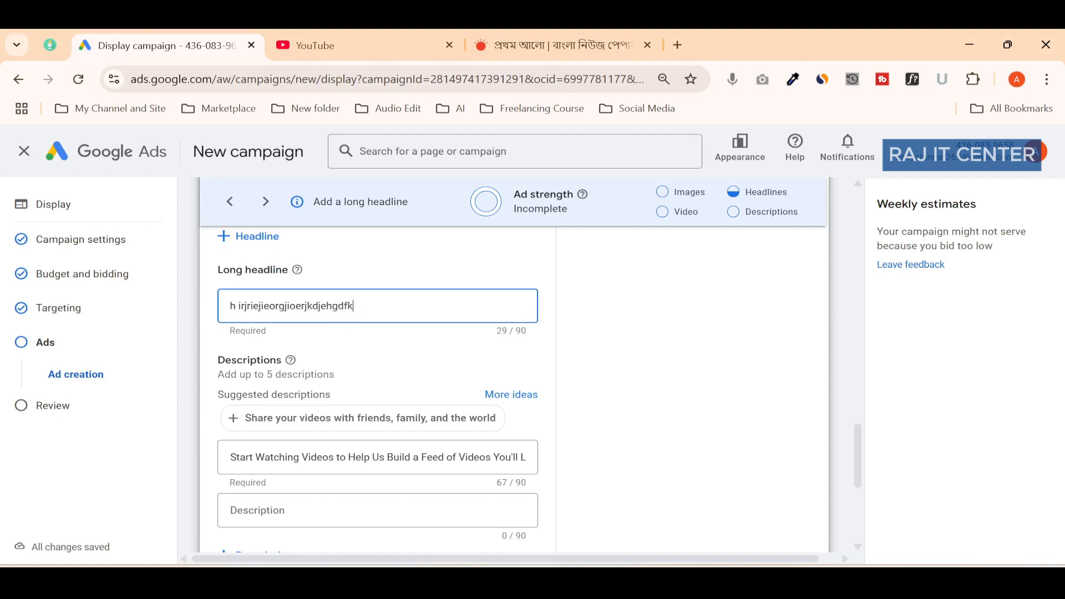
type("rngnkjdfj")
Add the suggested text "Share your videos with friends, family, and the world" as the ad's second description.
scroll(377, 366, "down", 2)
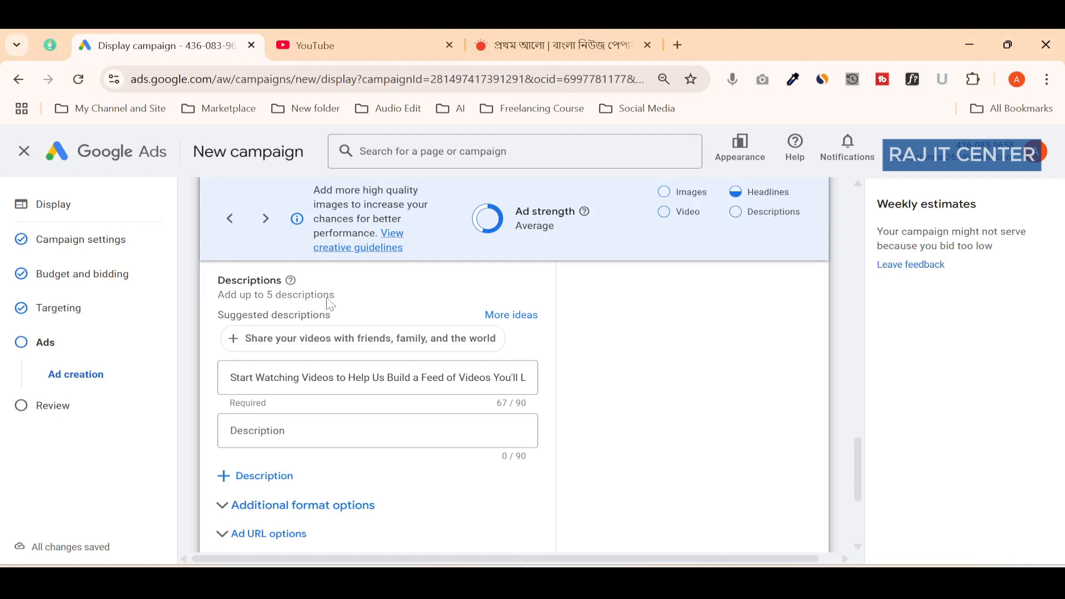
scroll(331, 304, "down", 2)
scroll(305, 332, "up", 2)
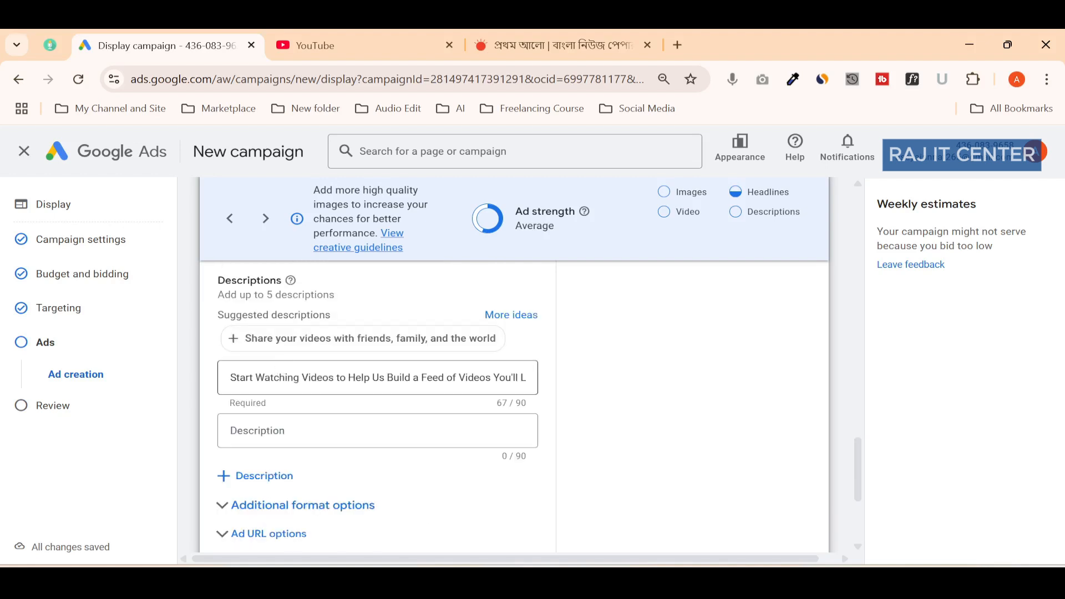
left_click_drag(229, 378, 350, 379)
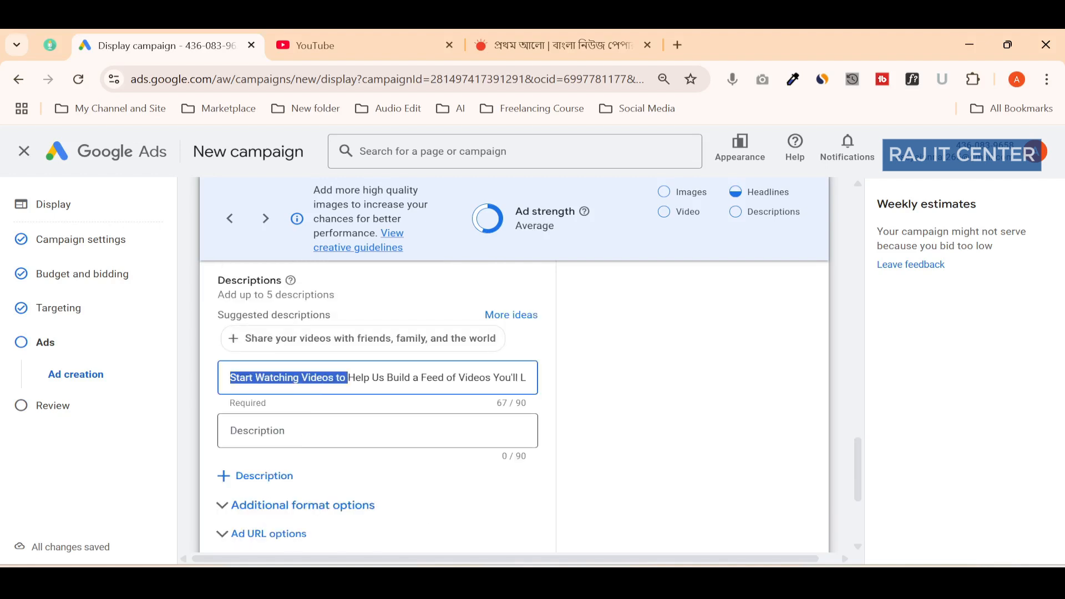
left_click(300, 444)
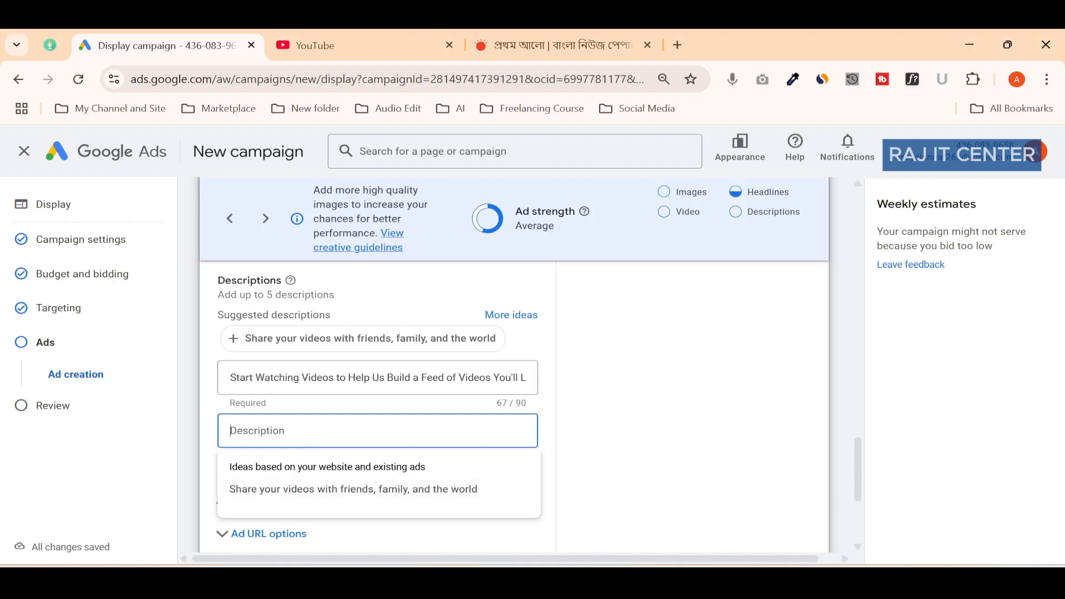
left_click(307, 488)
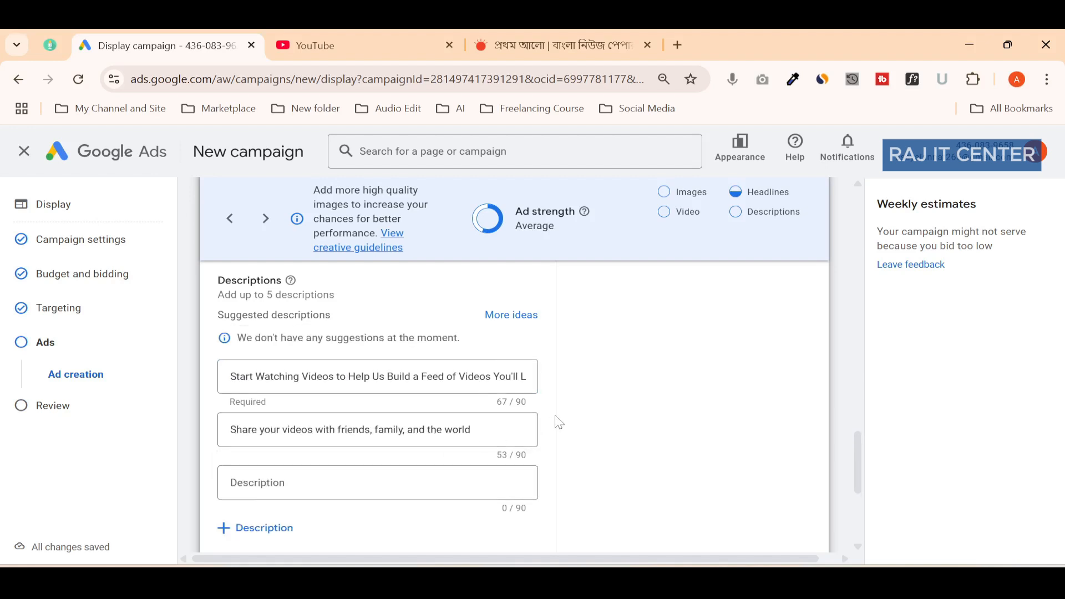
Look over the completed responsive display ad and proceed to the campaign review.
scroll(518, 409, "down", 4)
scroll(511, 399, "up", 15)
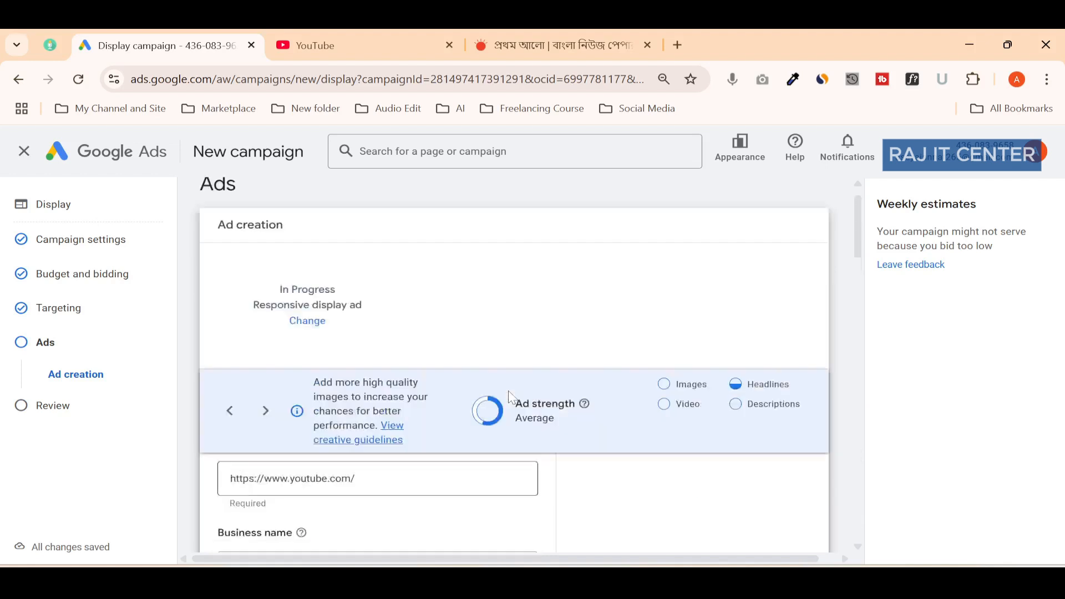
scroll(387, 342, "down", 3)
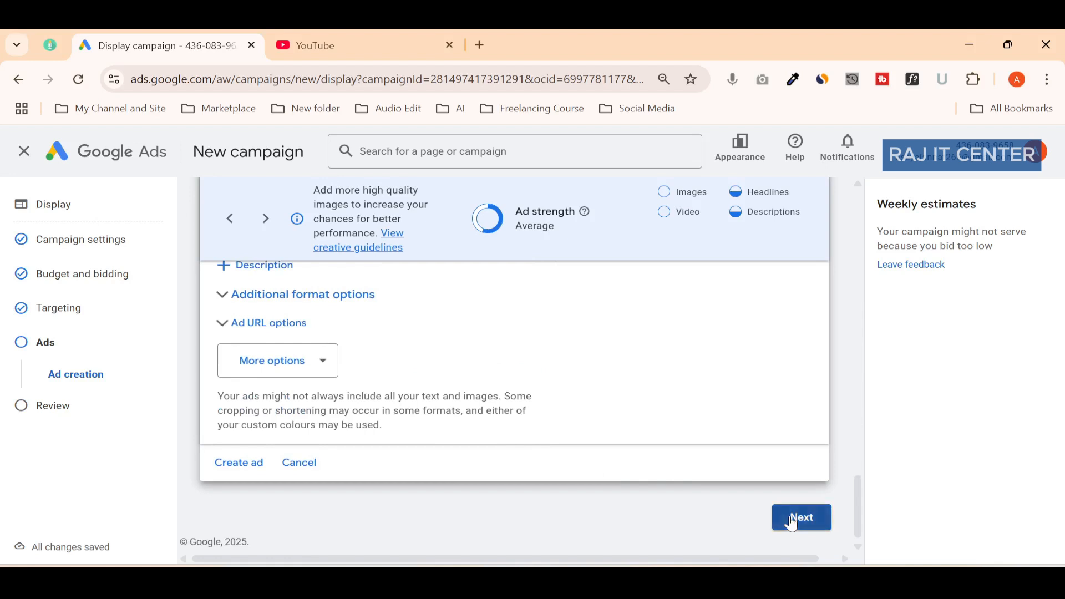
left_click(803, 518)
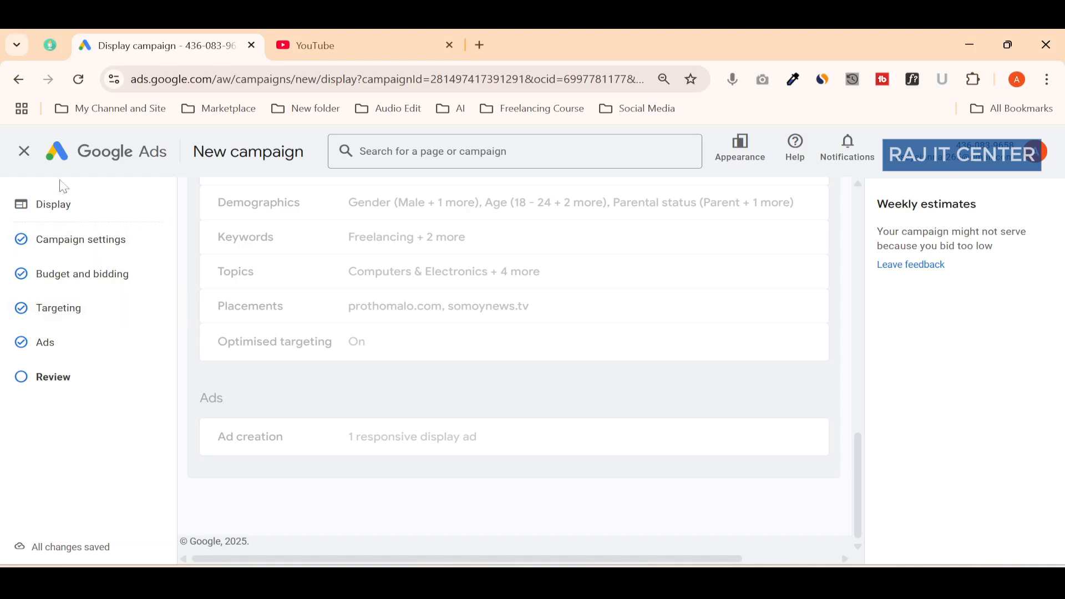
Examine the campaign review, covering the campaign name, objective, settings, budget and bidding, ad group targeting, and ads.
scroll(419, 331, "up", 8)
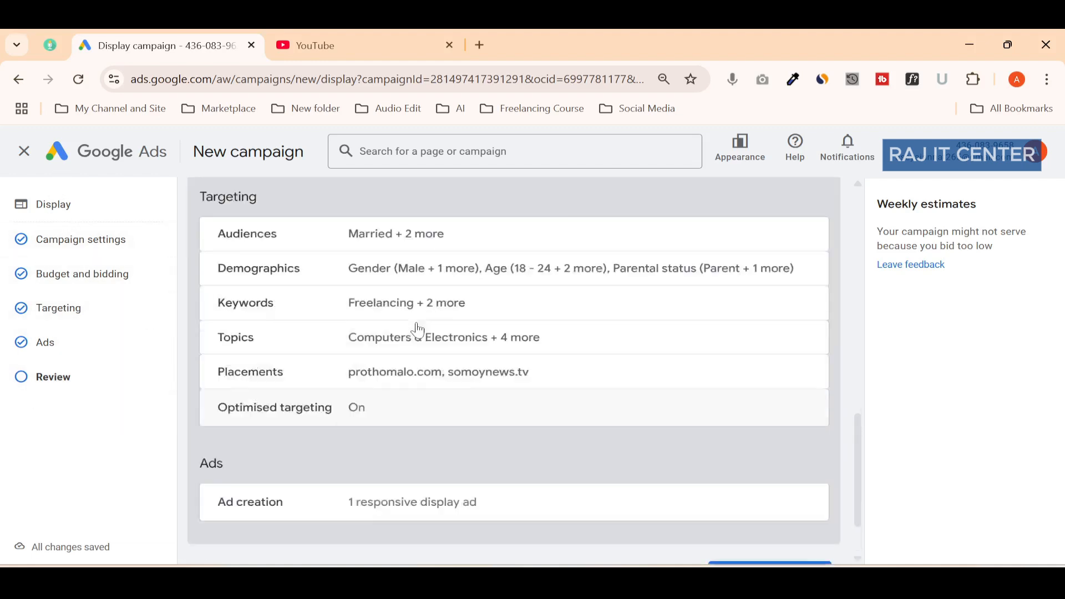
scroll(419, 331, "up", 5)
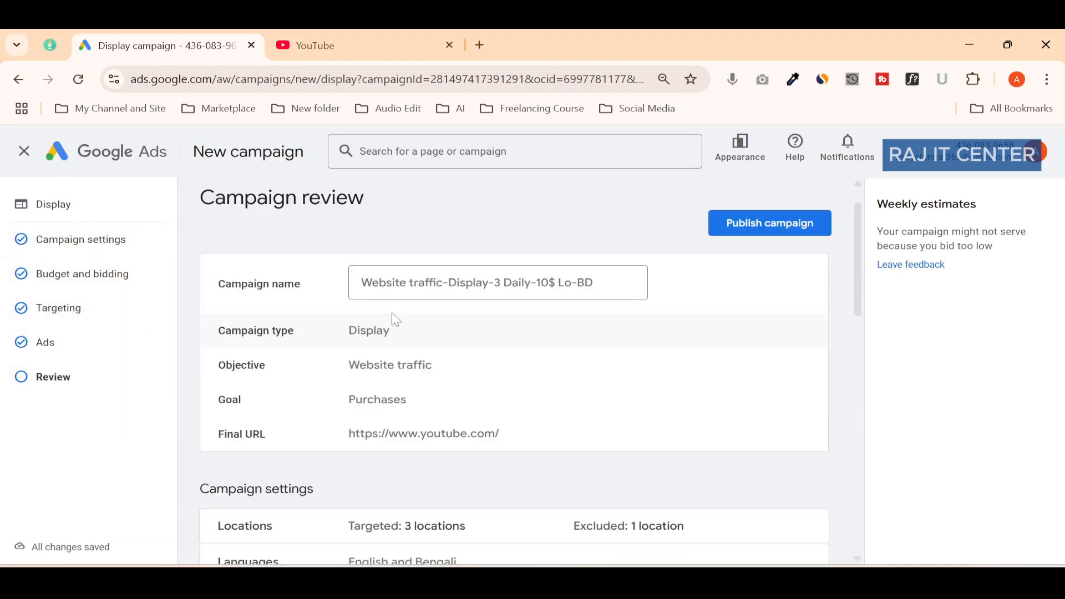
scroll(300, 266, "down", 1)
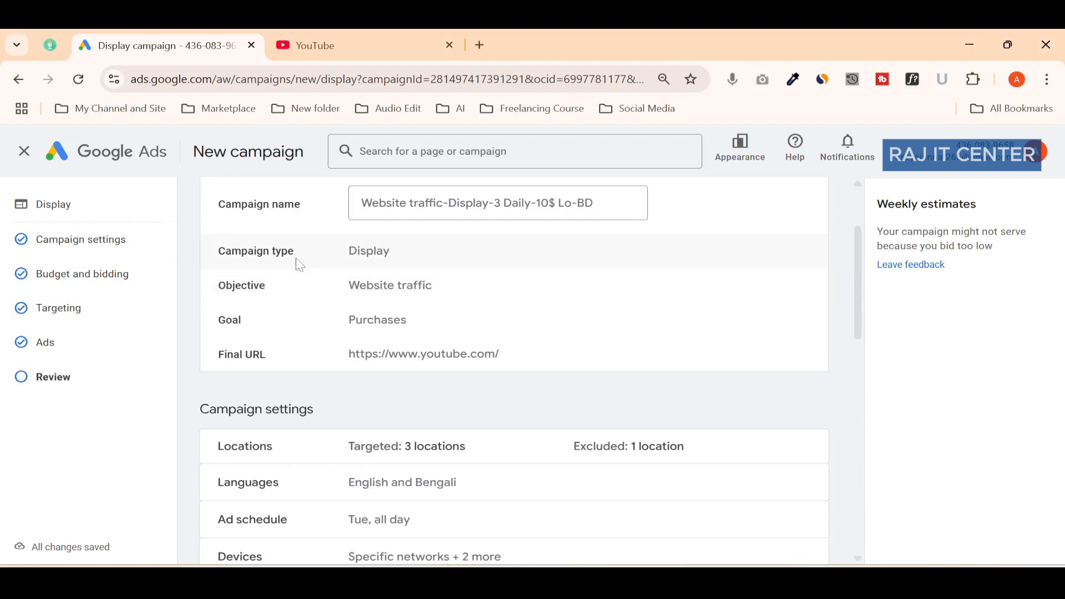
scroll(311, 263, "down", 1)
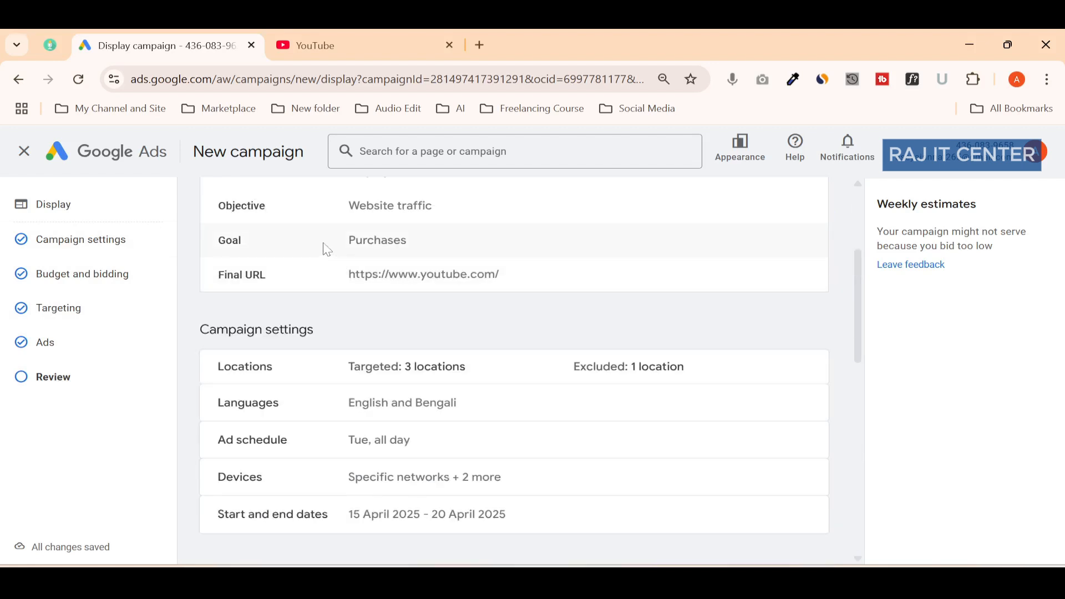
scroll(316, 255, "down", 1)
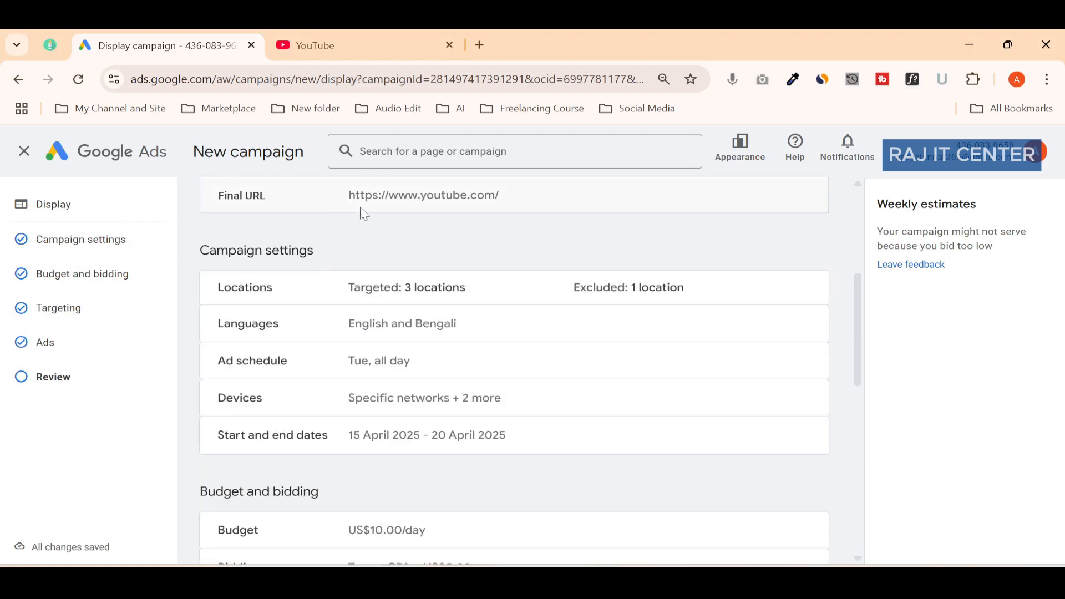
scroll(363, 213, "down", 1)
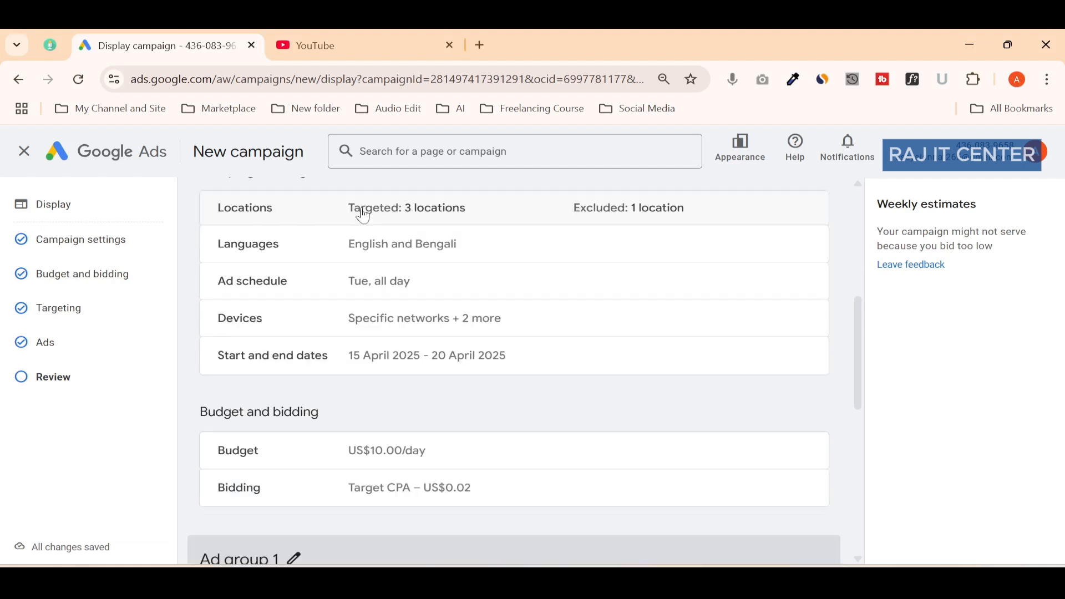
scroll(300, 336, "down", 1)
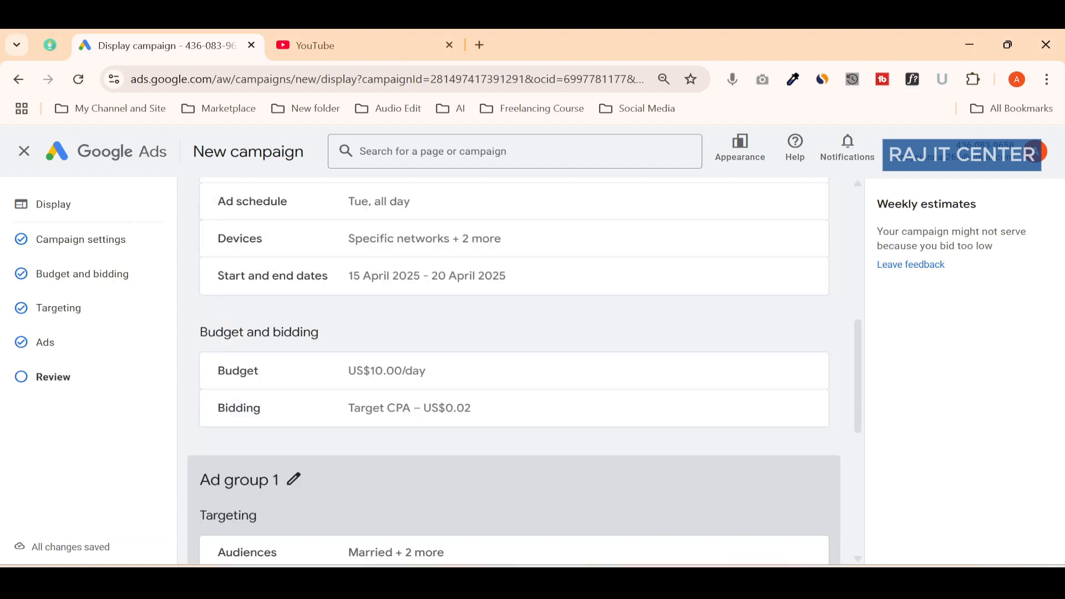
scroll(374, 297, "down", 2)
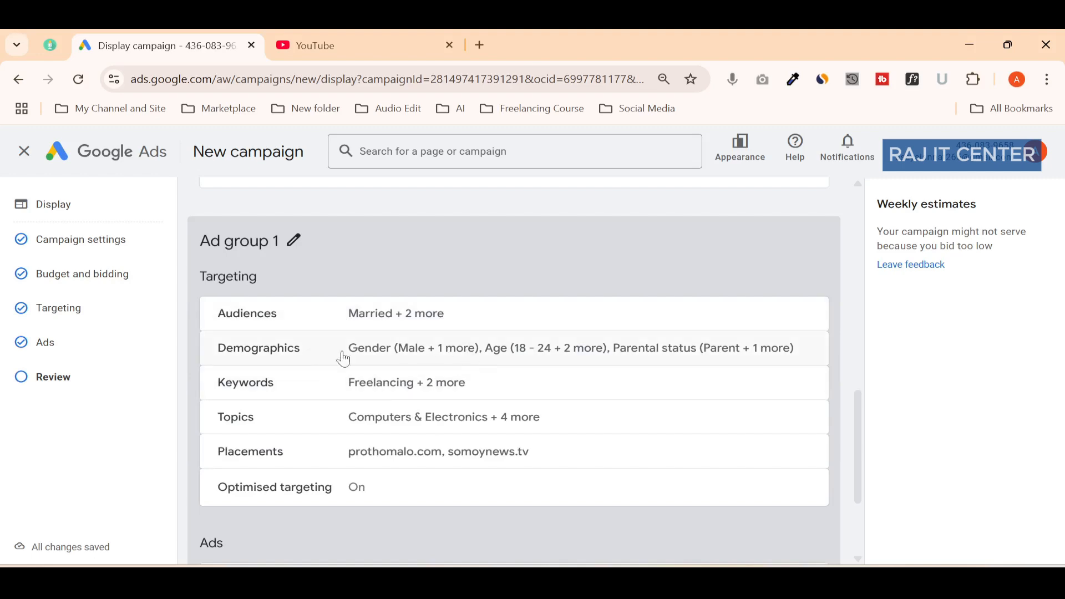
scroll(311, 433, "down", 3)
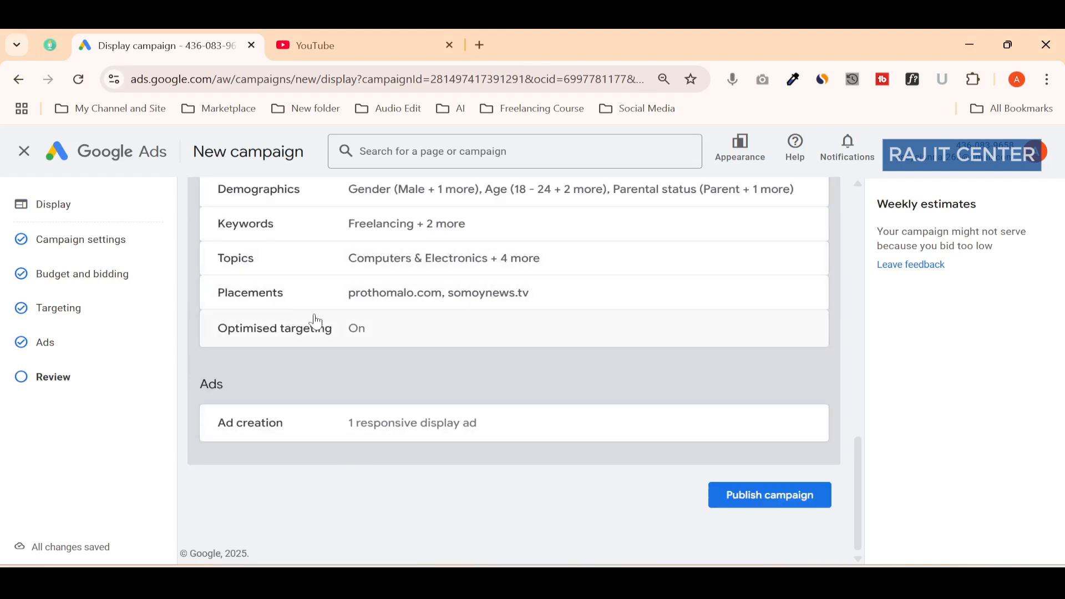
scroll(328, 311, "up", 10)
scroll(329, 304, "up", 3)
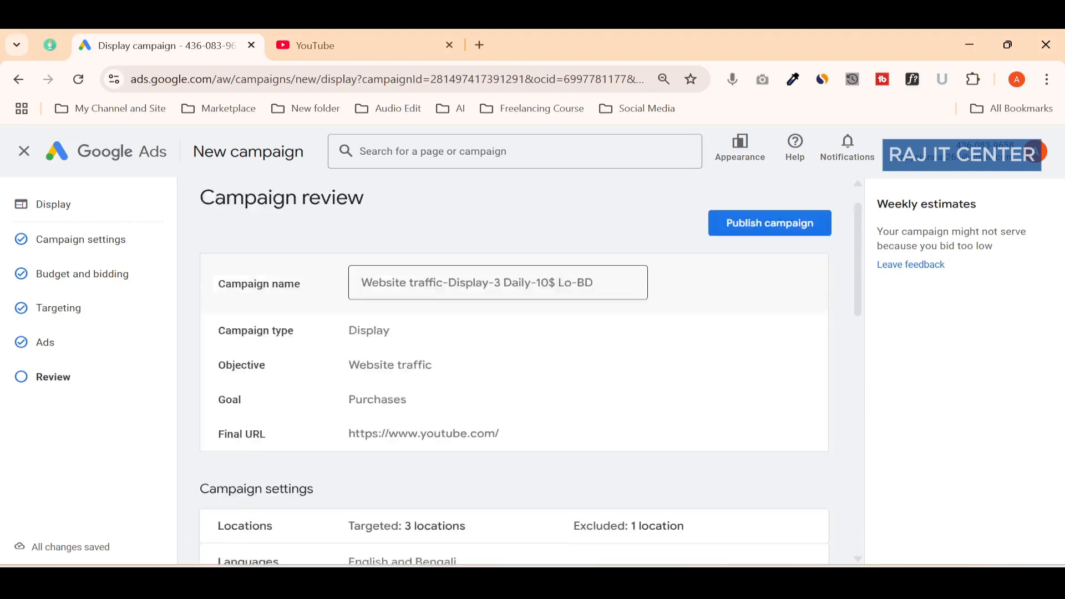
scroll(411, 280, "down", 10)
scroll(410, 282, "down", 4)
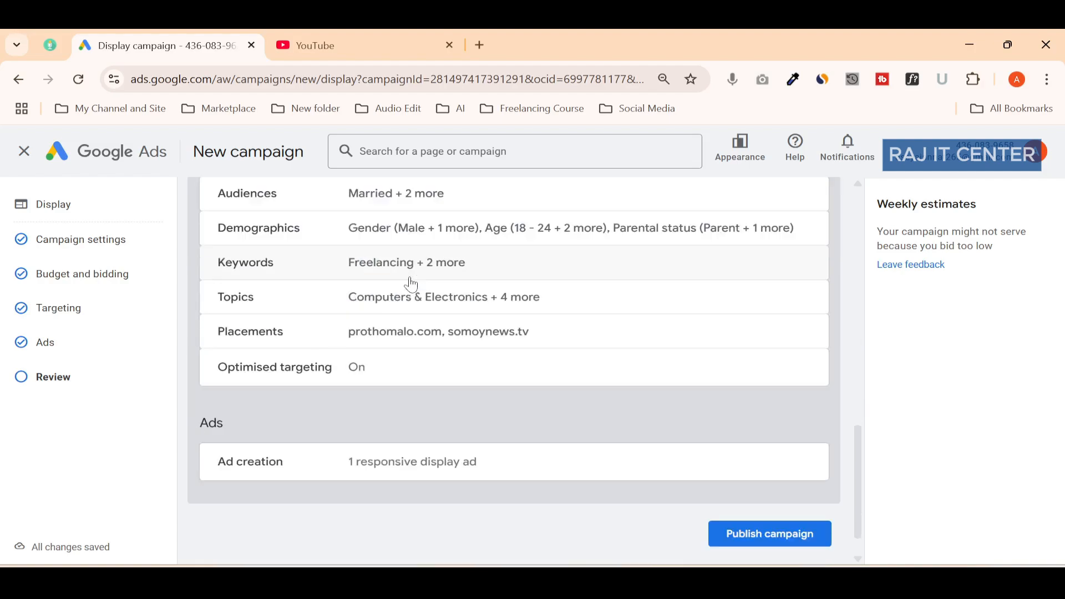
Mark the Publish campaign button at the end of the review with a red rectangle in a screen capture and discard the capture.
key("Print")
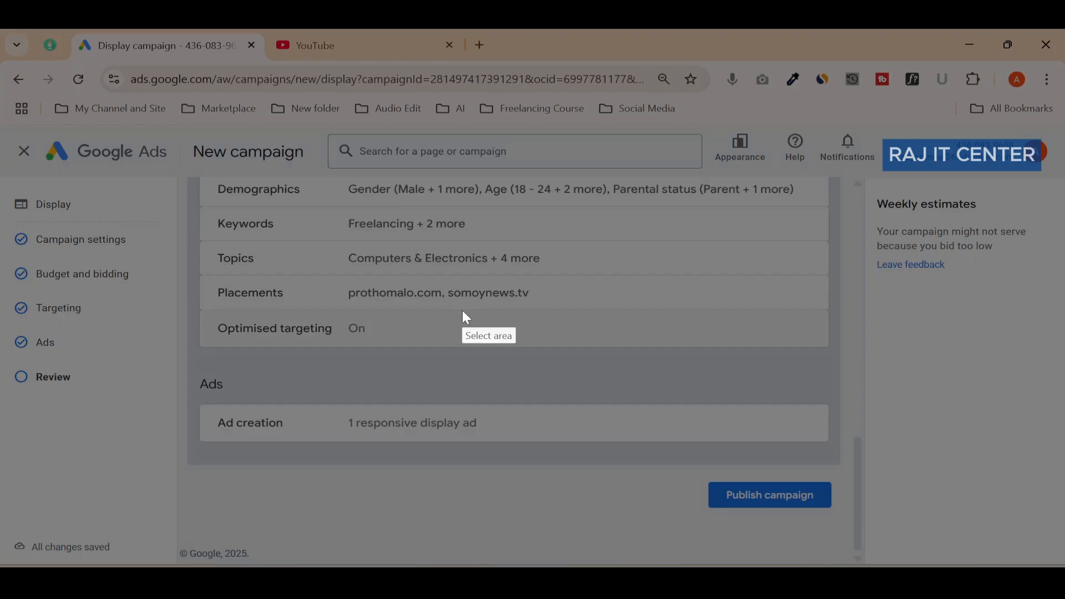
left_click_drag(461, 311, 976, 567)
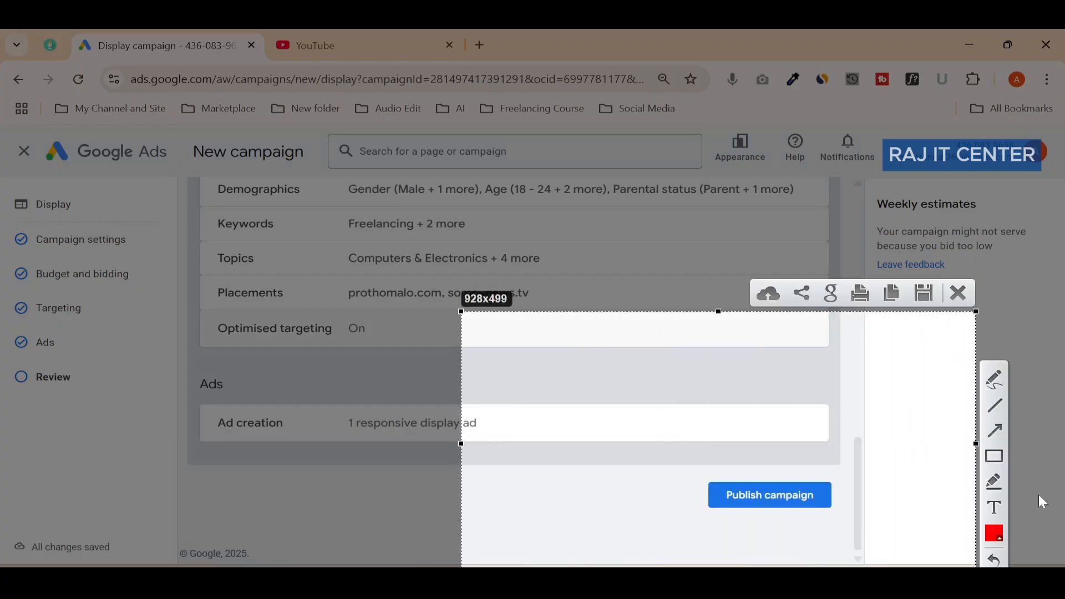
left_click(994, 453)
mouse_move(602, 438)
left_mouse_down()
mouse_move(782, 470)
mouse_move(872, 530)
left_mouse_up()
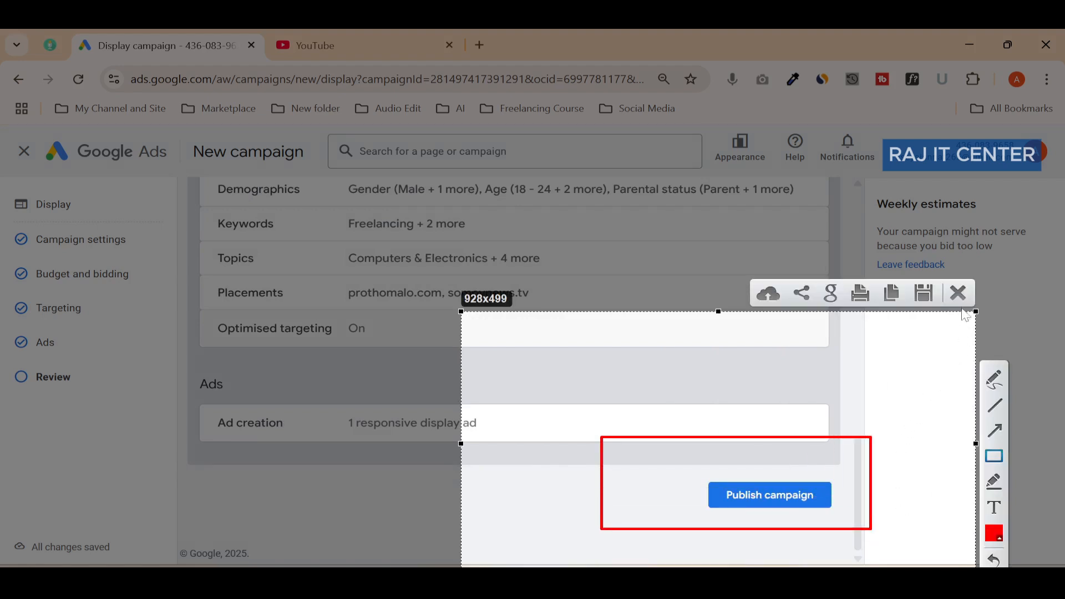
left_click(959, 294)
Outline the Publish campaign button beside the Campaign review heading in red on a new screen capture and close it unsaved.
scroll(771, 373, "up", 10)
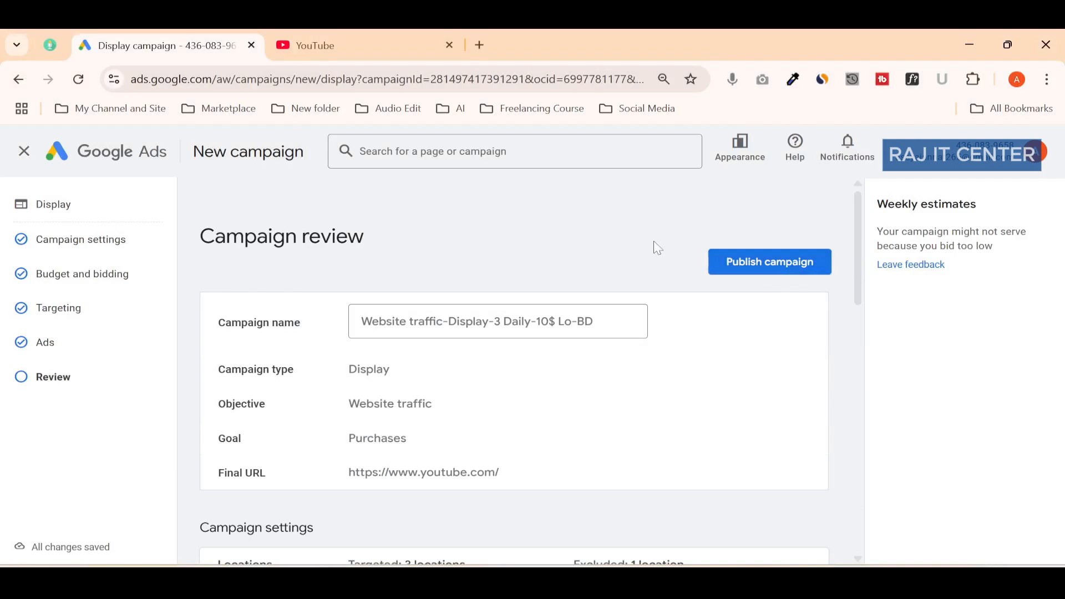
key("Print")
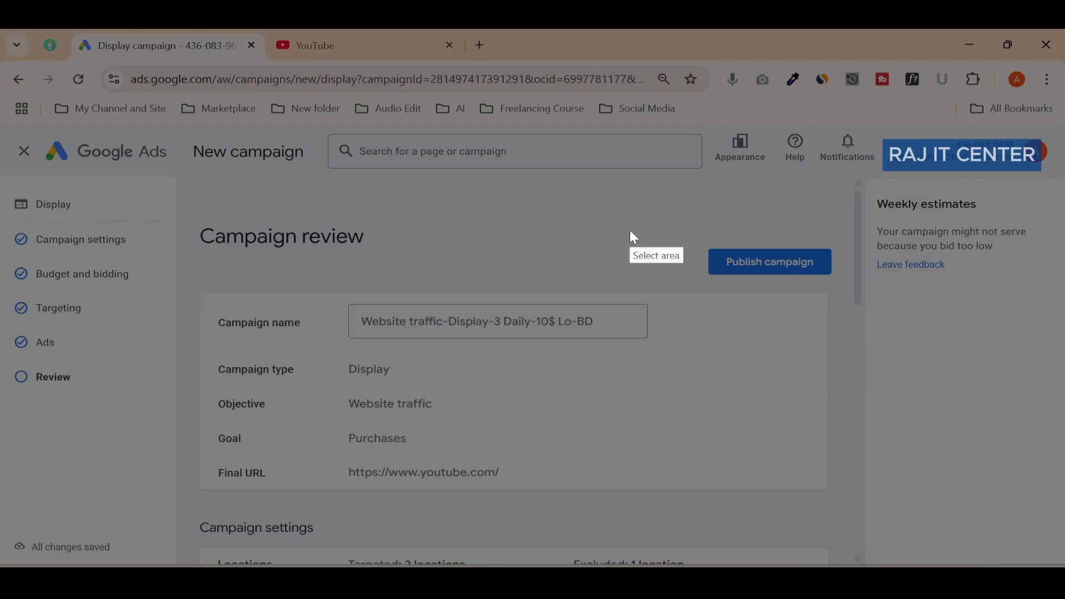
left_click_drag(636, 197, 939, 353)
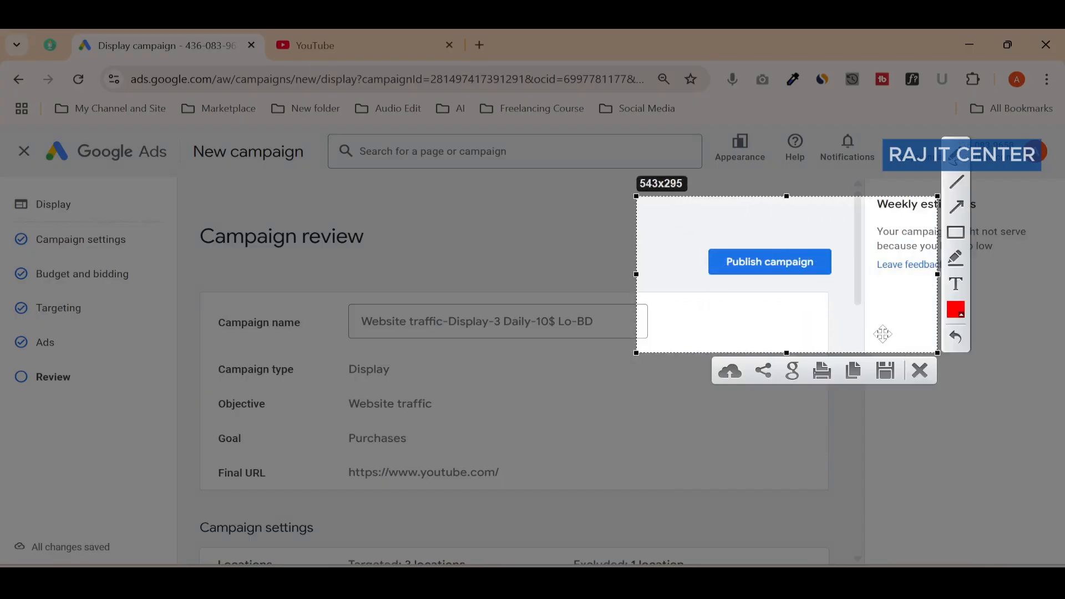
mouse_move(687, 230)
left_mouse_down()
mouse_move(792, 283)
mouse_move(856, 294)
left_mouse_up()
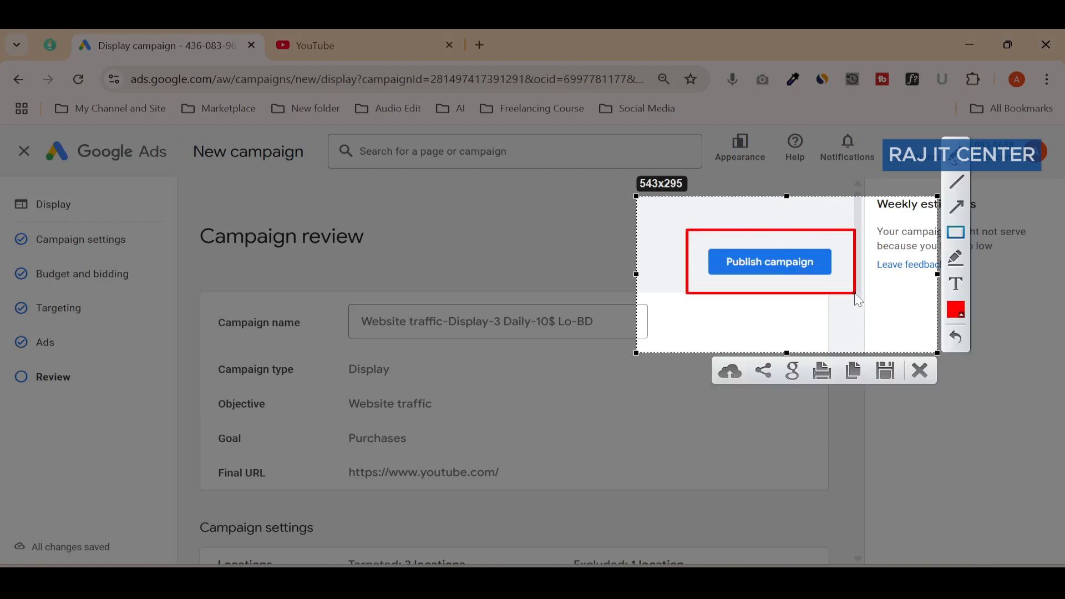
left_click(919, 370)
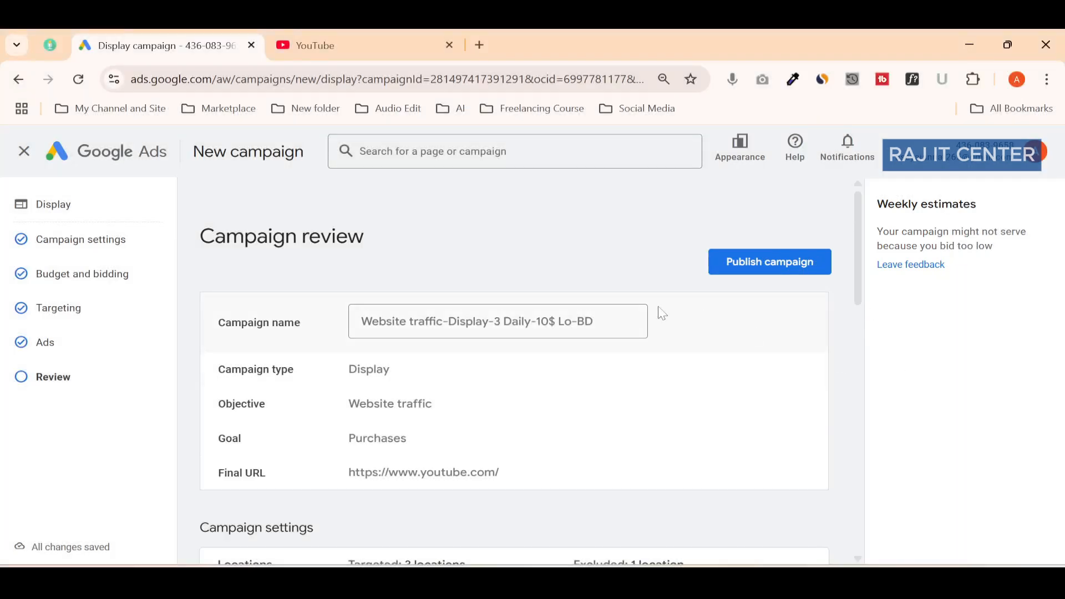